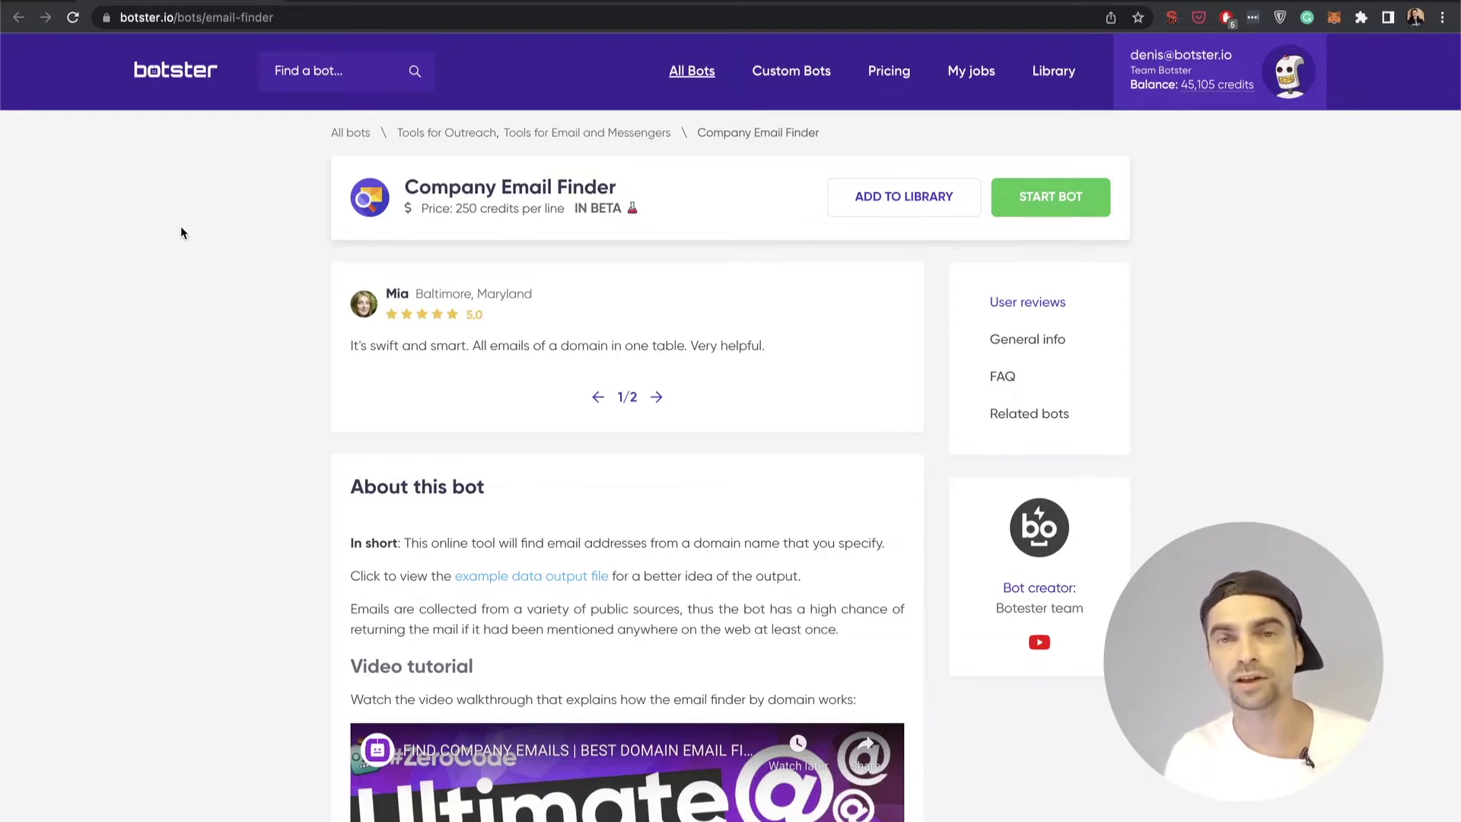
Step: Start a search in the Find a bot box and dismiss the category suggestions
left_click(285, 68)
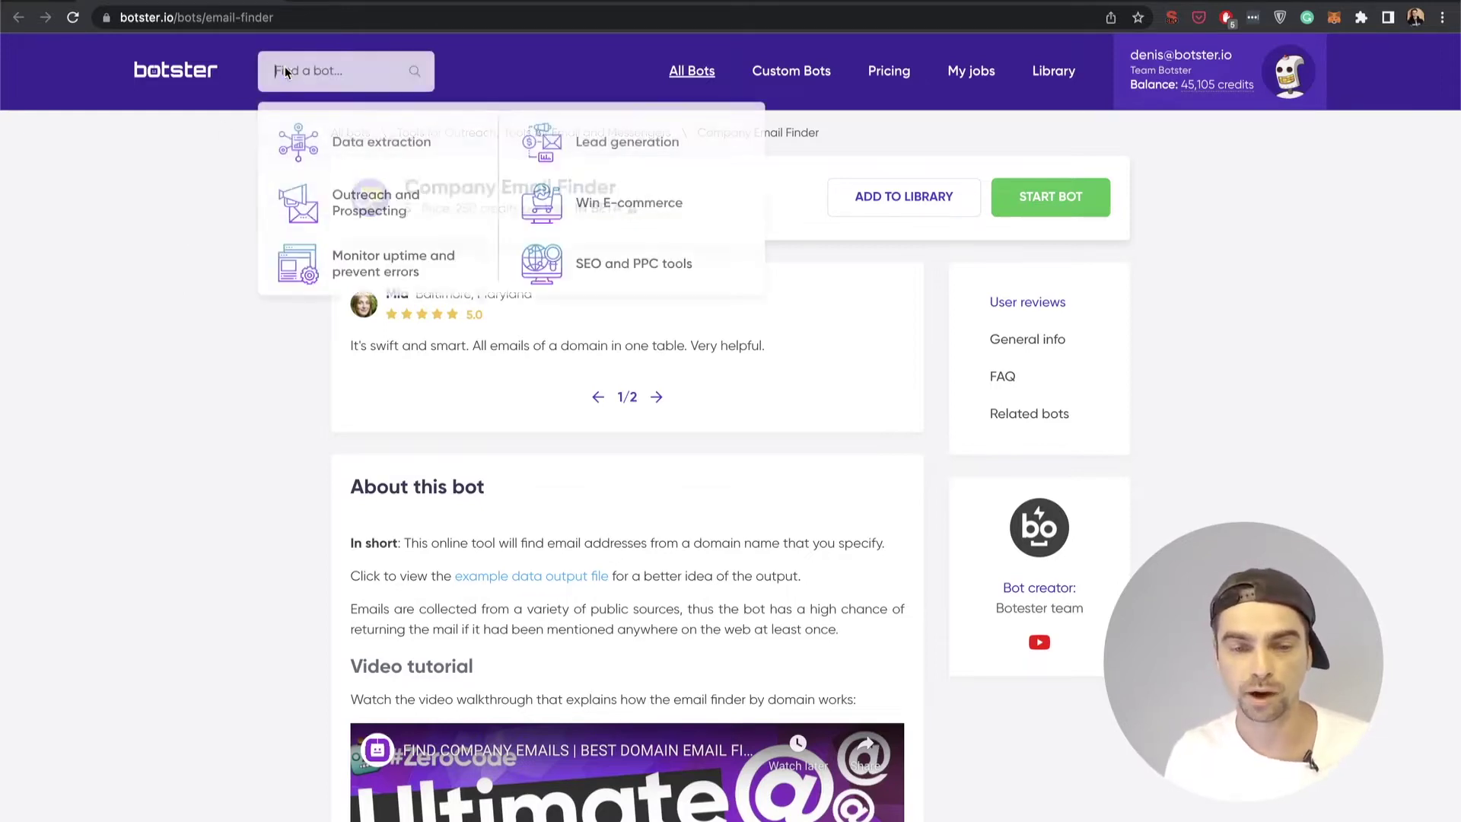
left_click(192, 184)
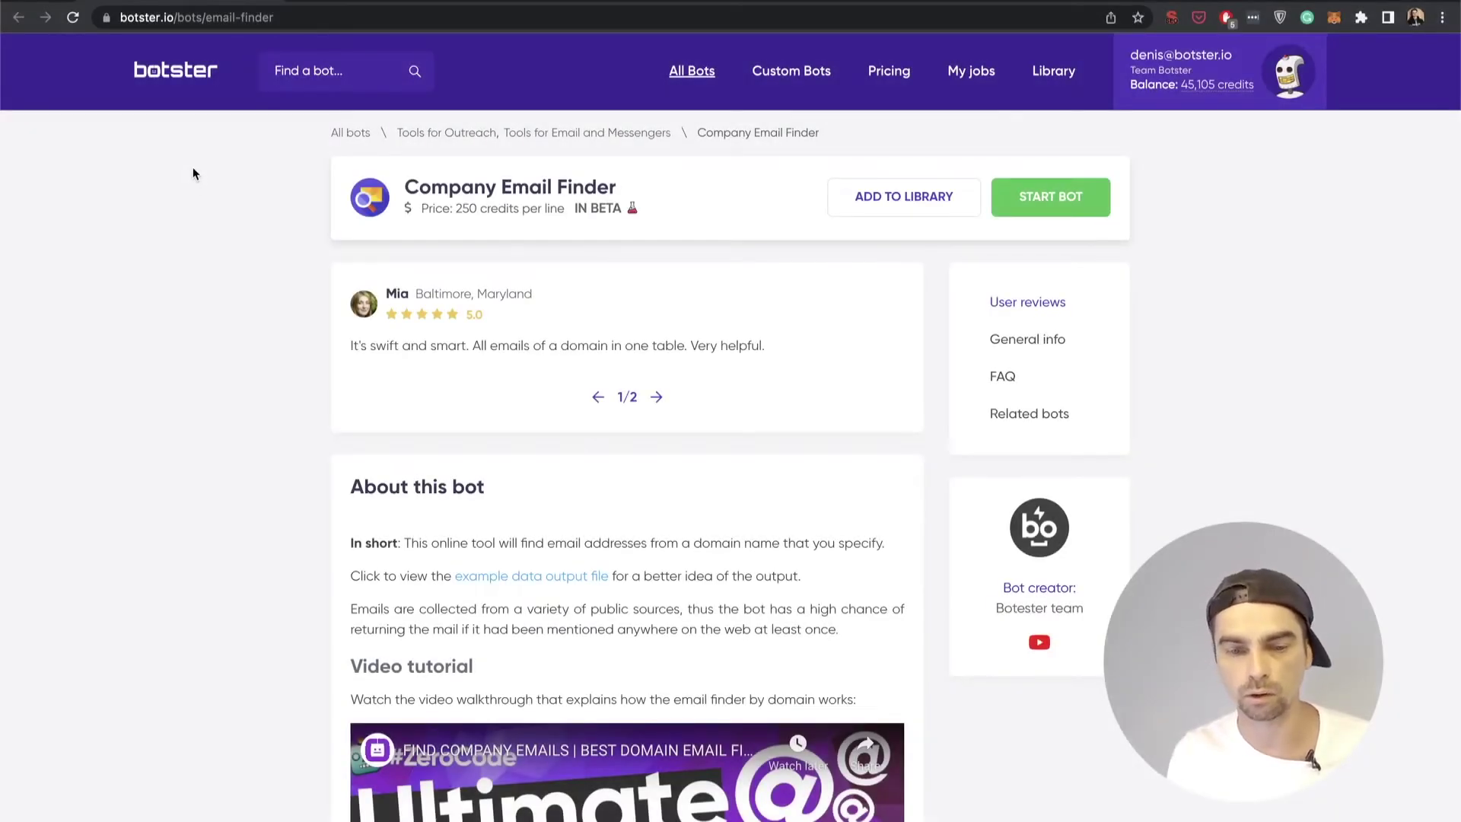
Step: Look over the Contact Scraper and LinkedIn Email Miner tabs, then return to Company Email Finder
left_click(355, 1)
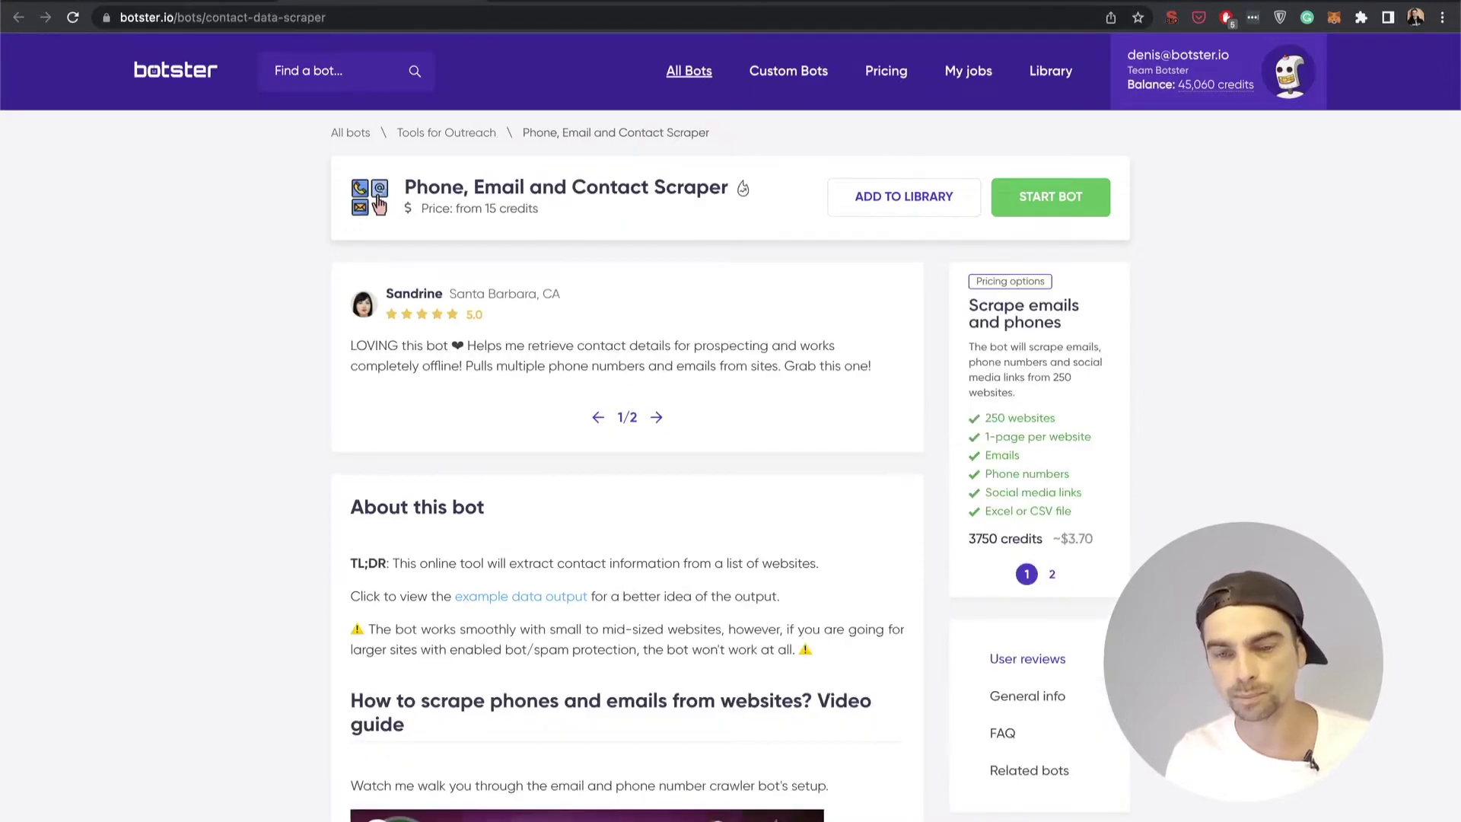
left_click(557, 2)
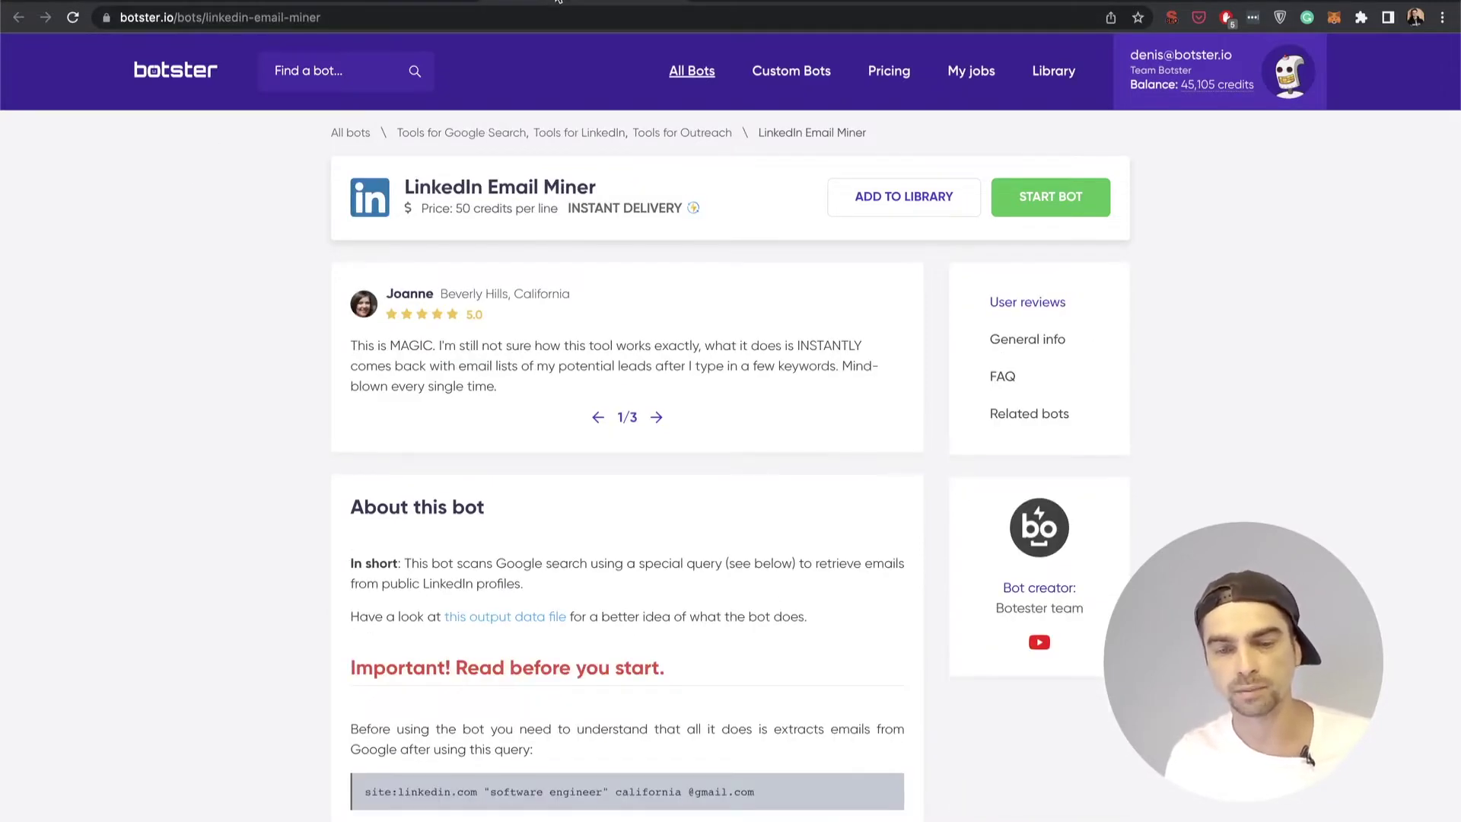
left_click(327, 2)
key("ctrl+shift+Tab")
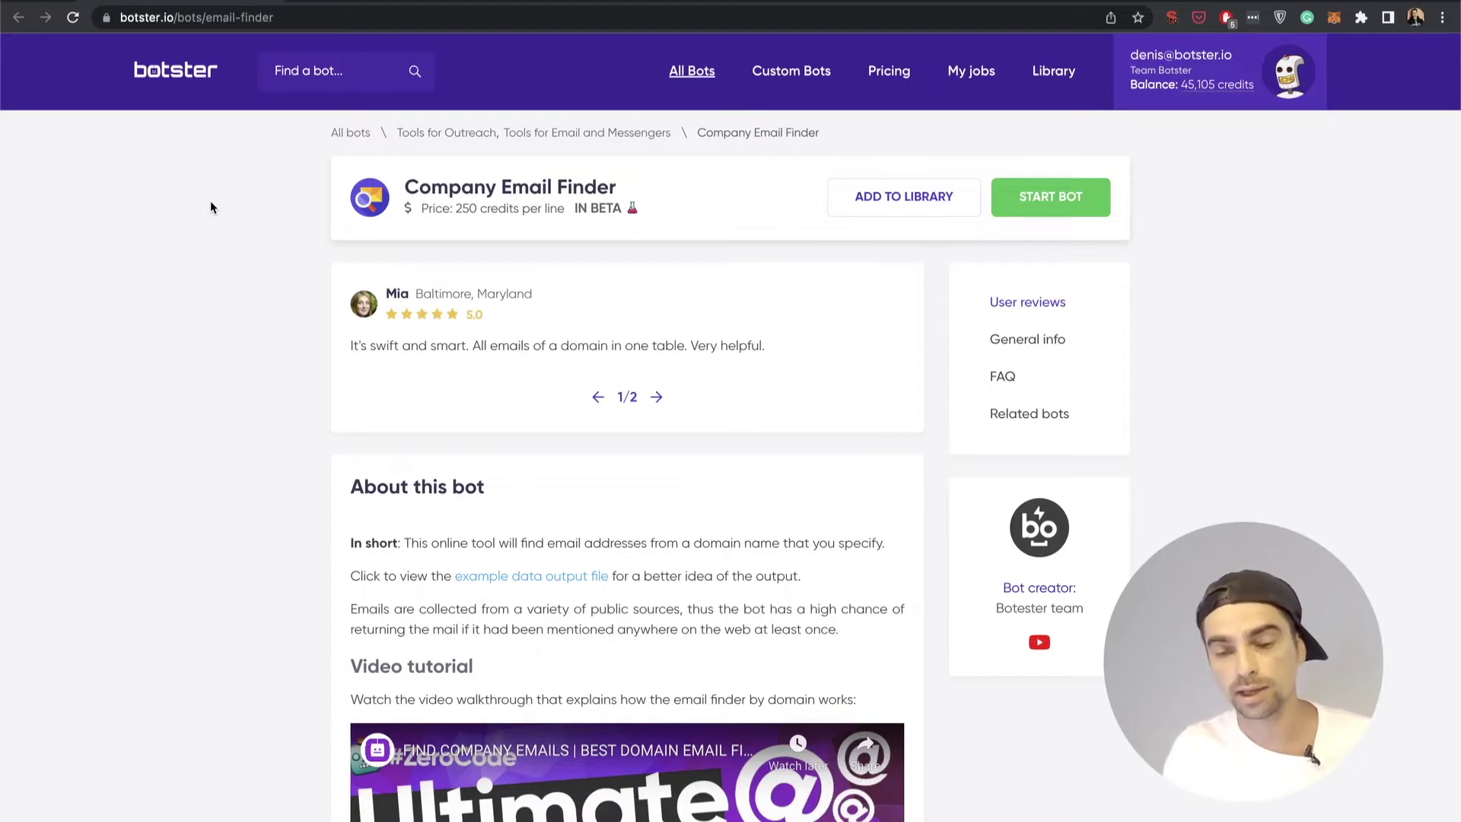
Step: Launch a Company Email Finder job named 'Company email finder demo' for domain bentley.edu
left_click(1065, 198)
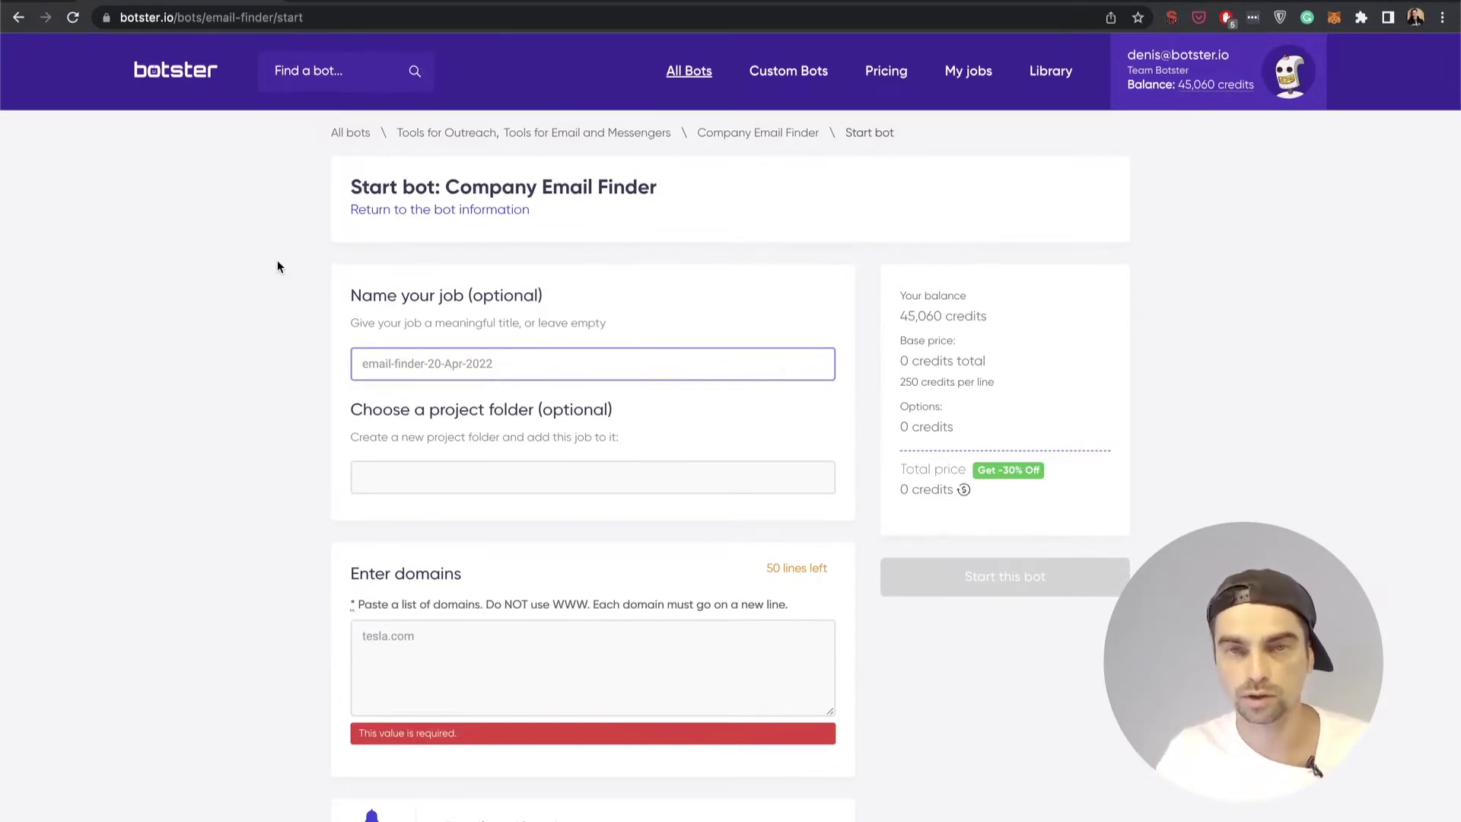
type("Comp")
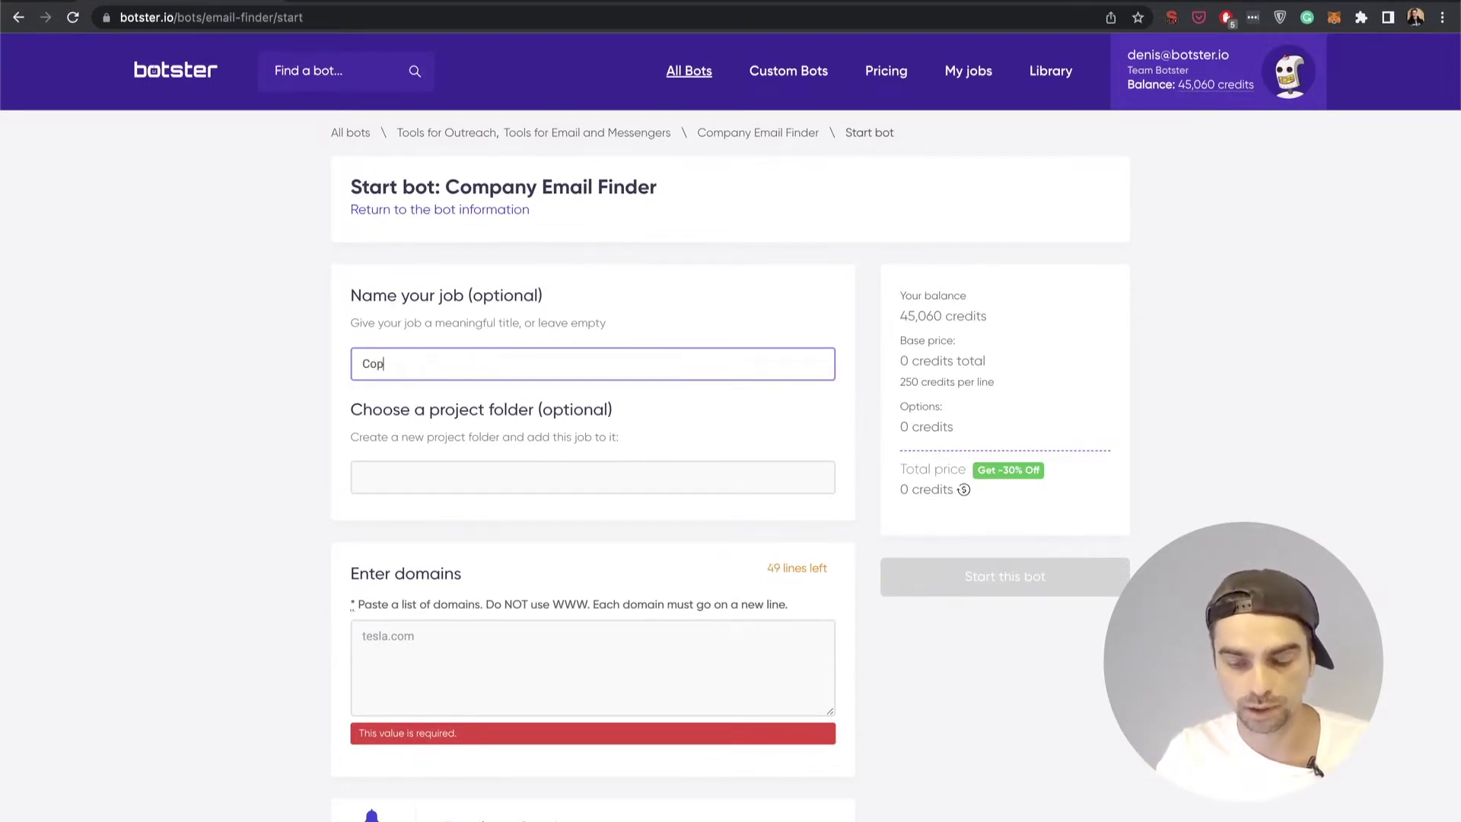
type("any email fi")
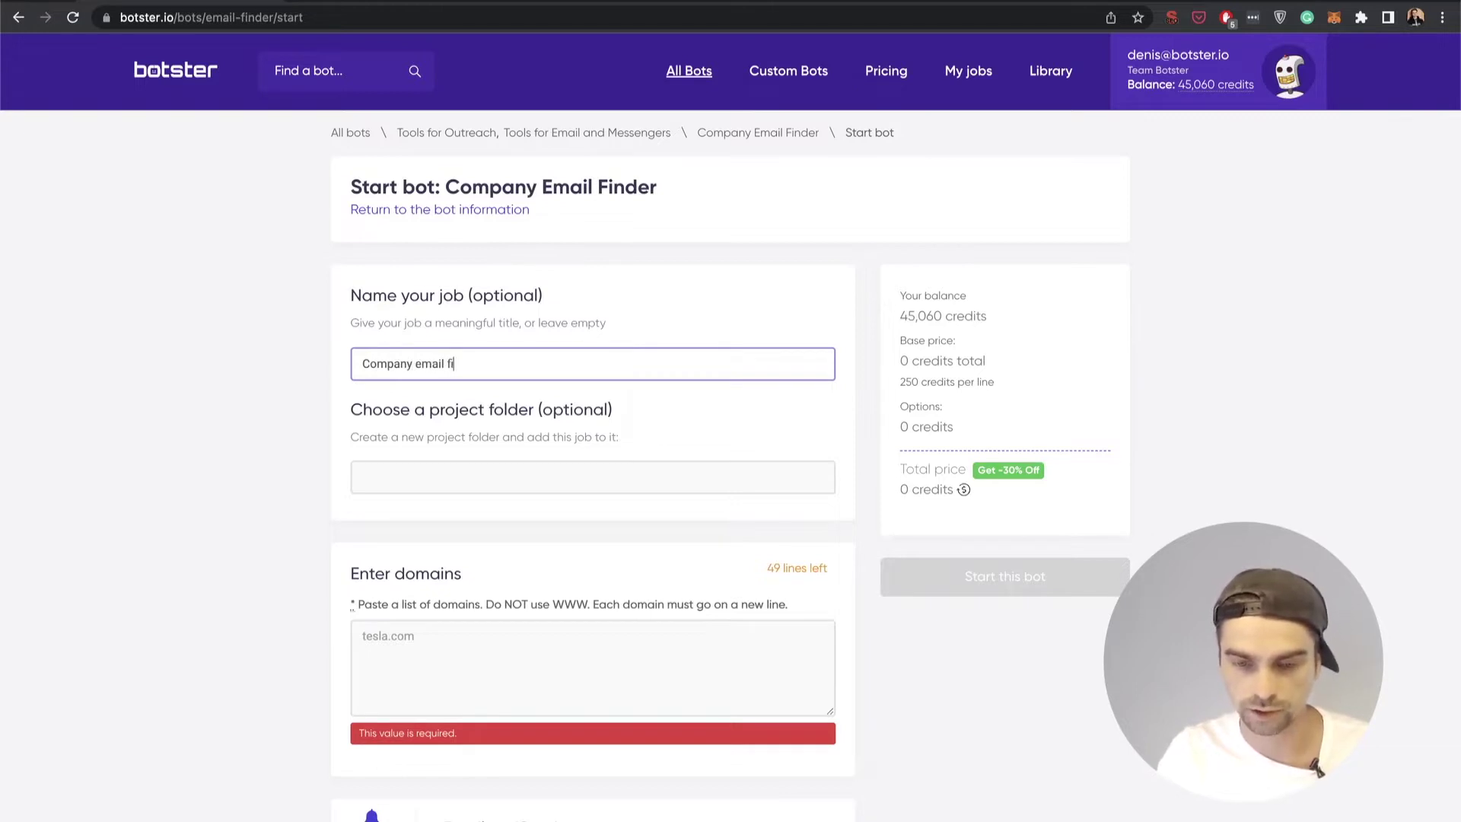
type("nder demo")
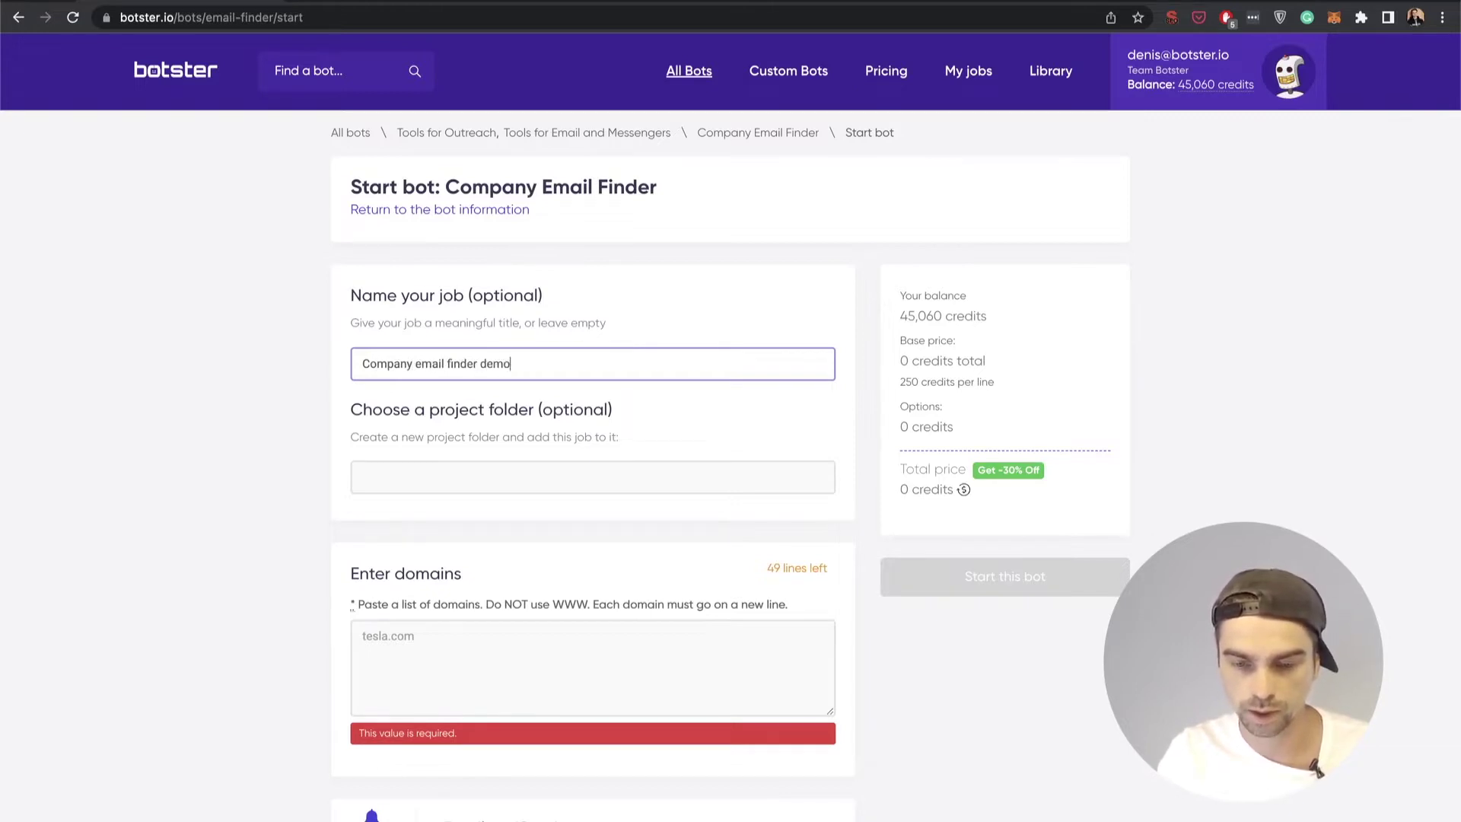
scroll(730, 426, "down", 3)
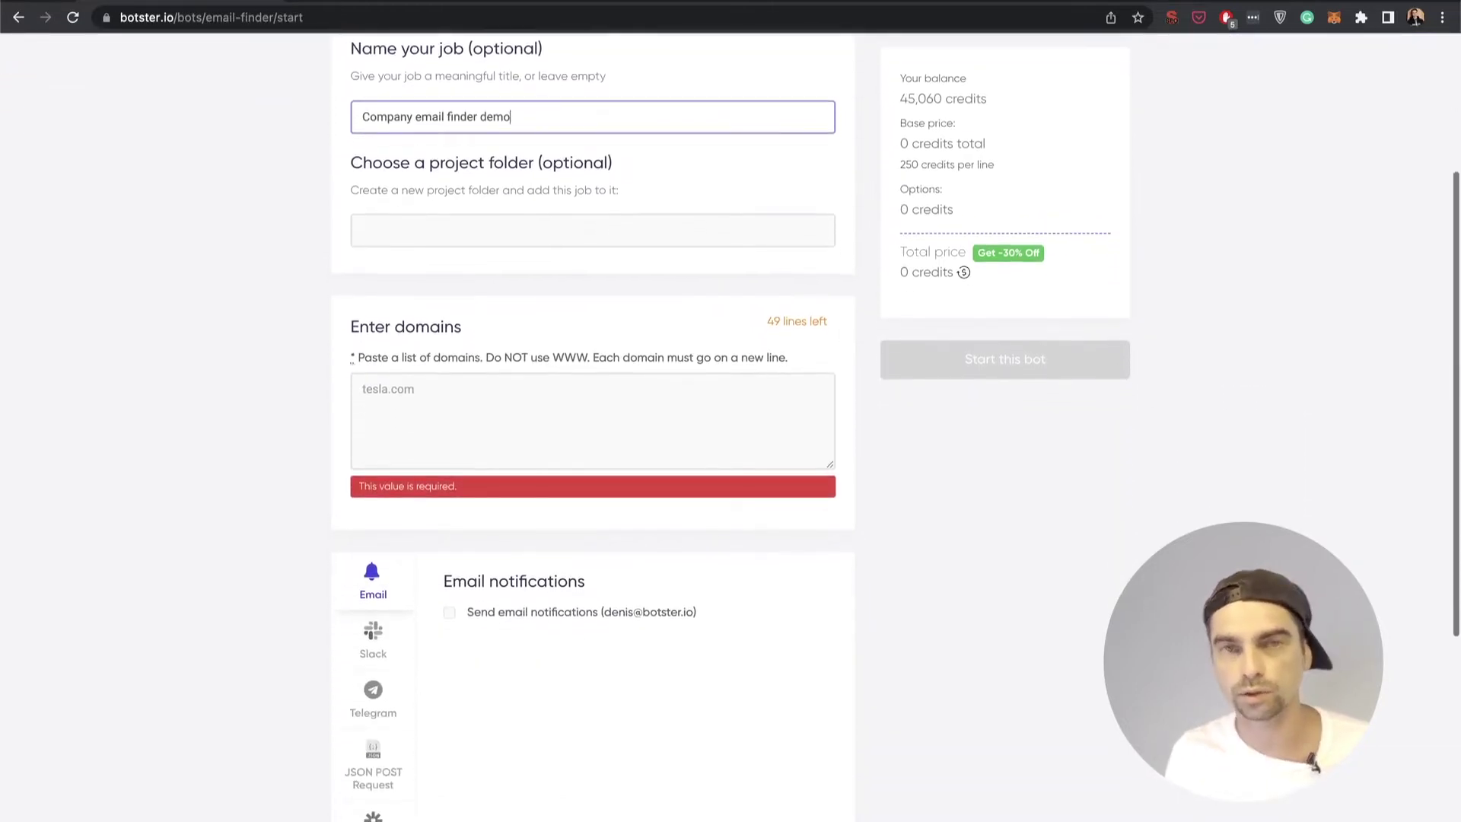
left_click(434, 435)
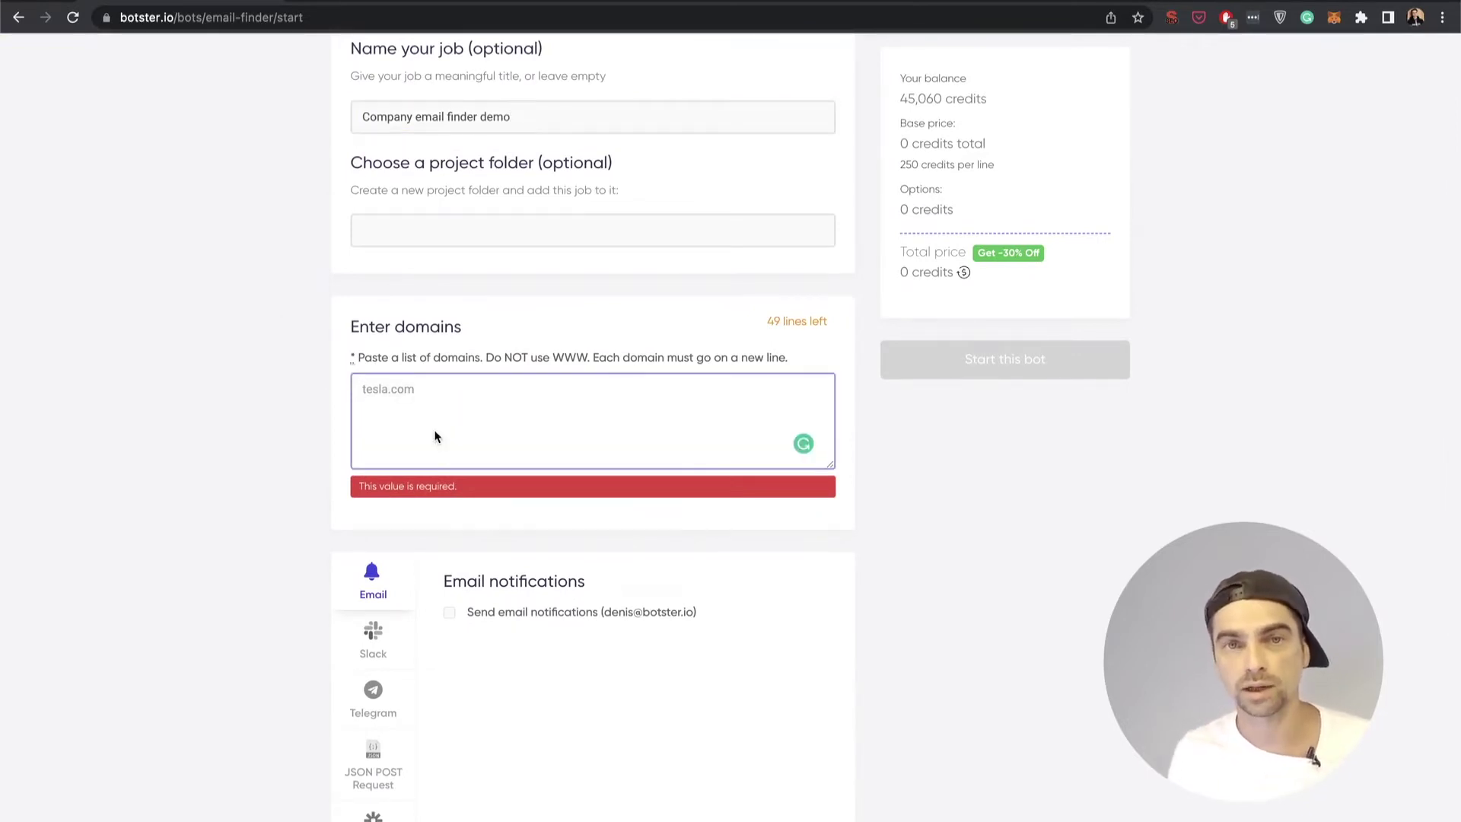
type("b")
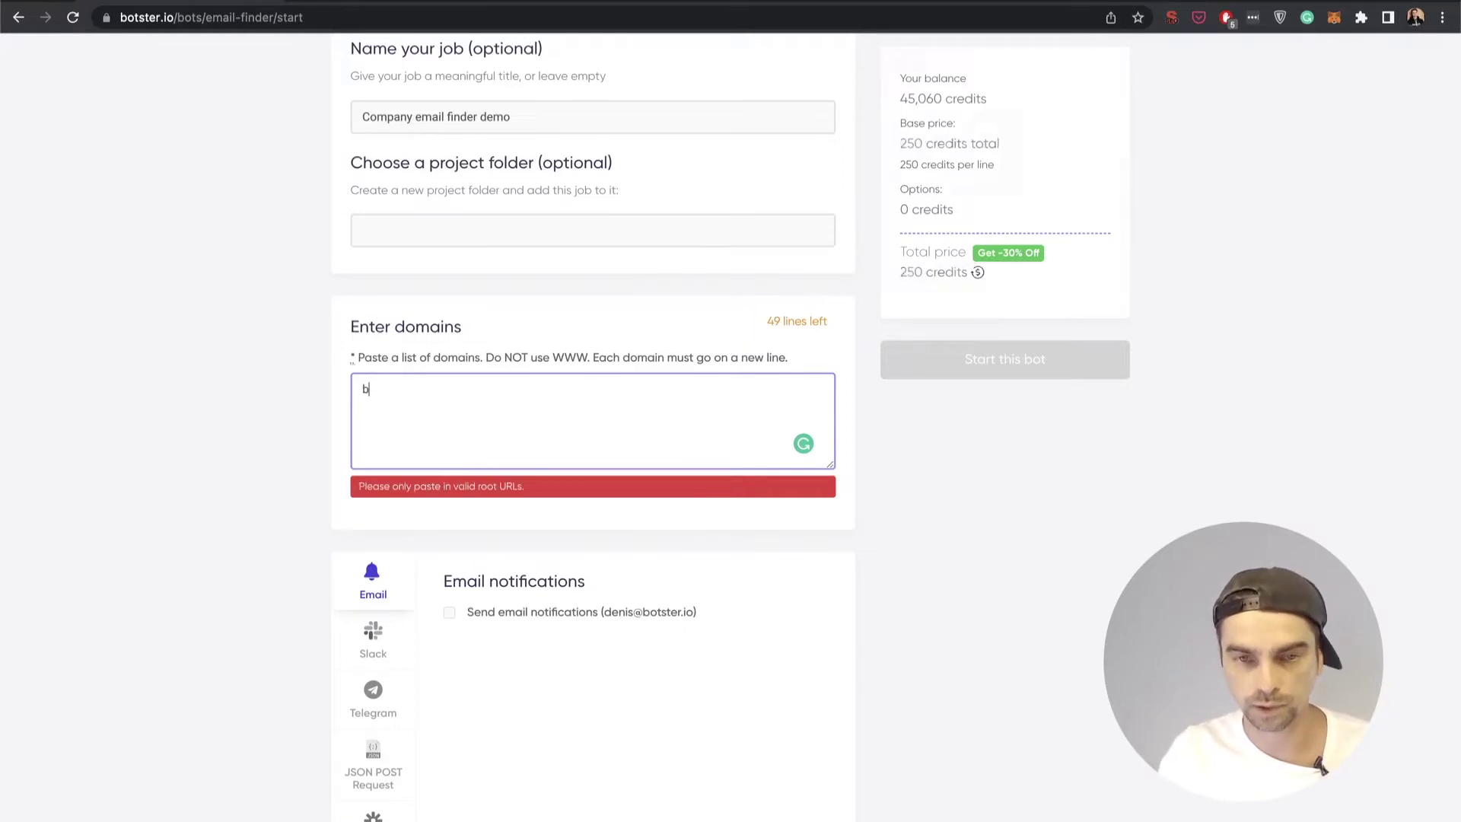
type("entley")
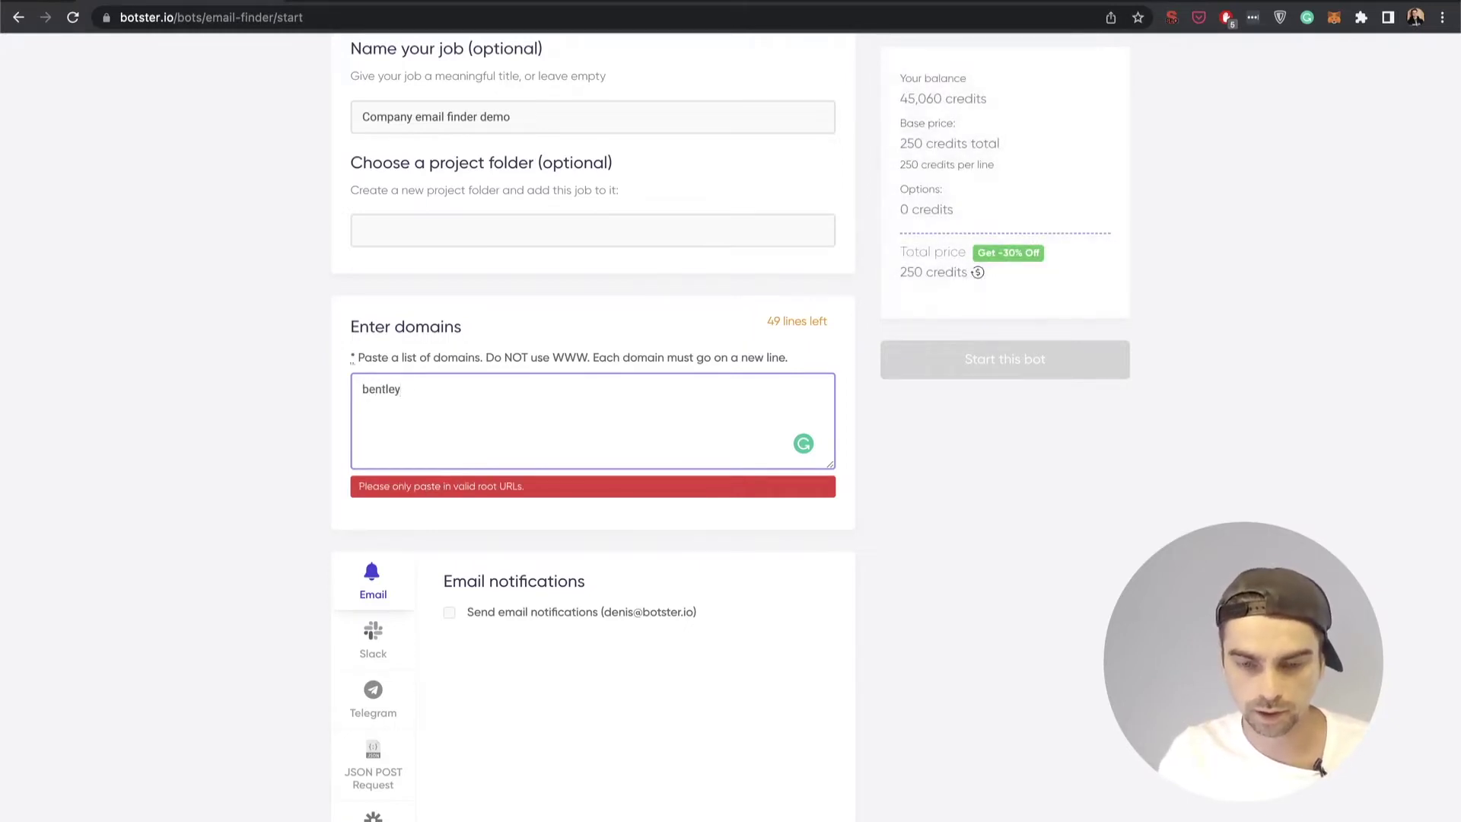
type(".edu")
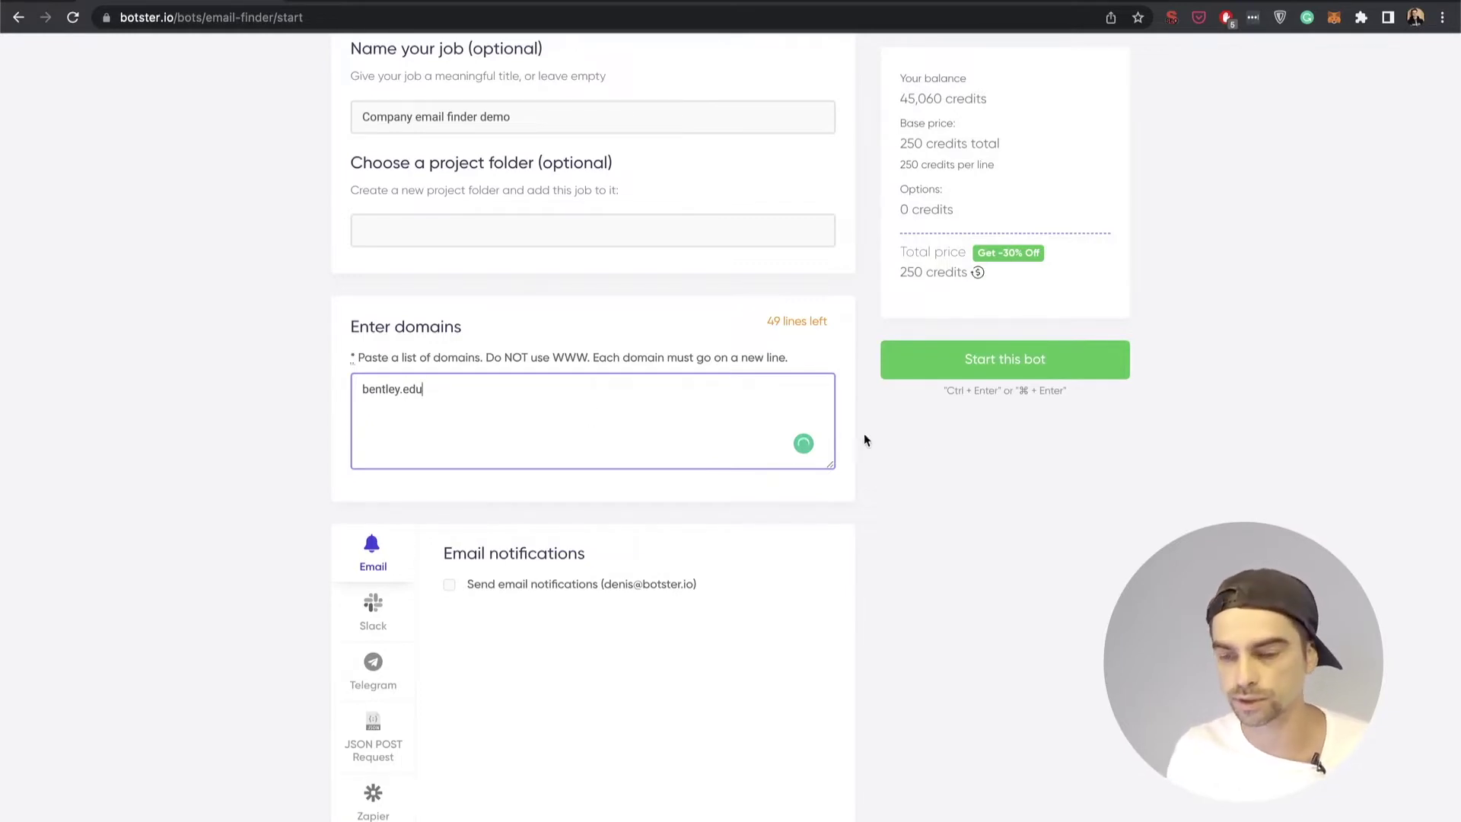
left_click(1076, 358)
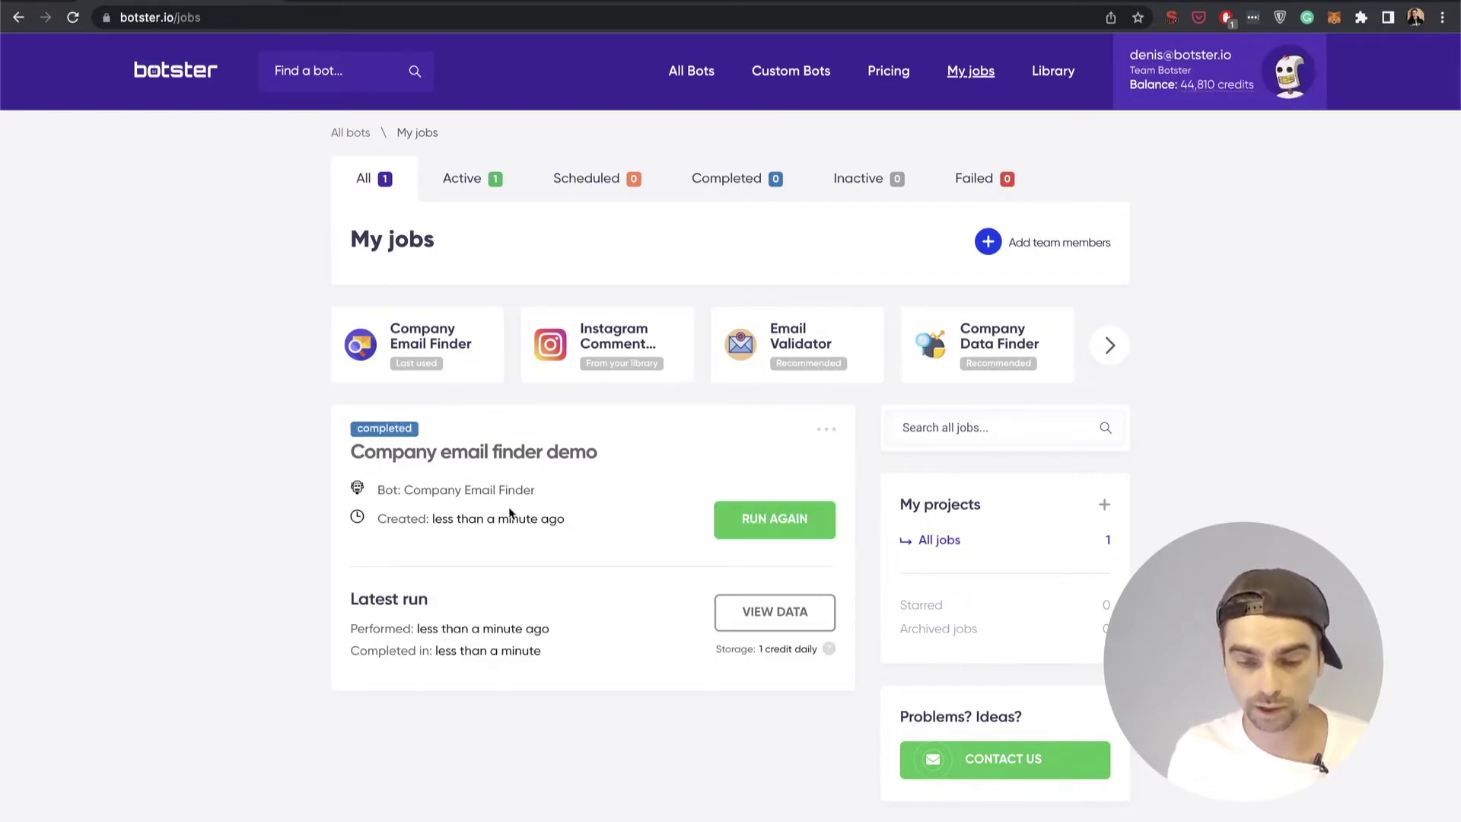
Step: View the 'Company email finder demo' results and scroll through the bentley.edu email list
left_click(733, 605)
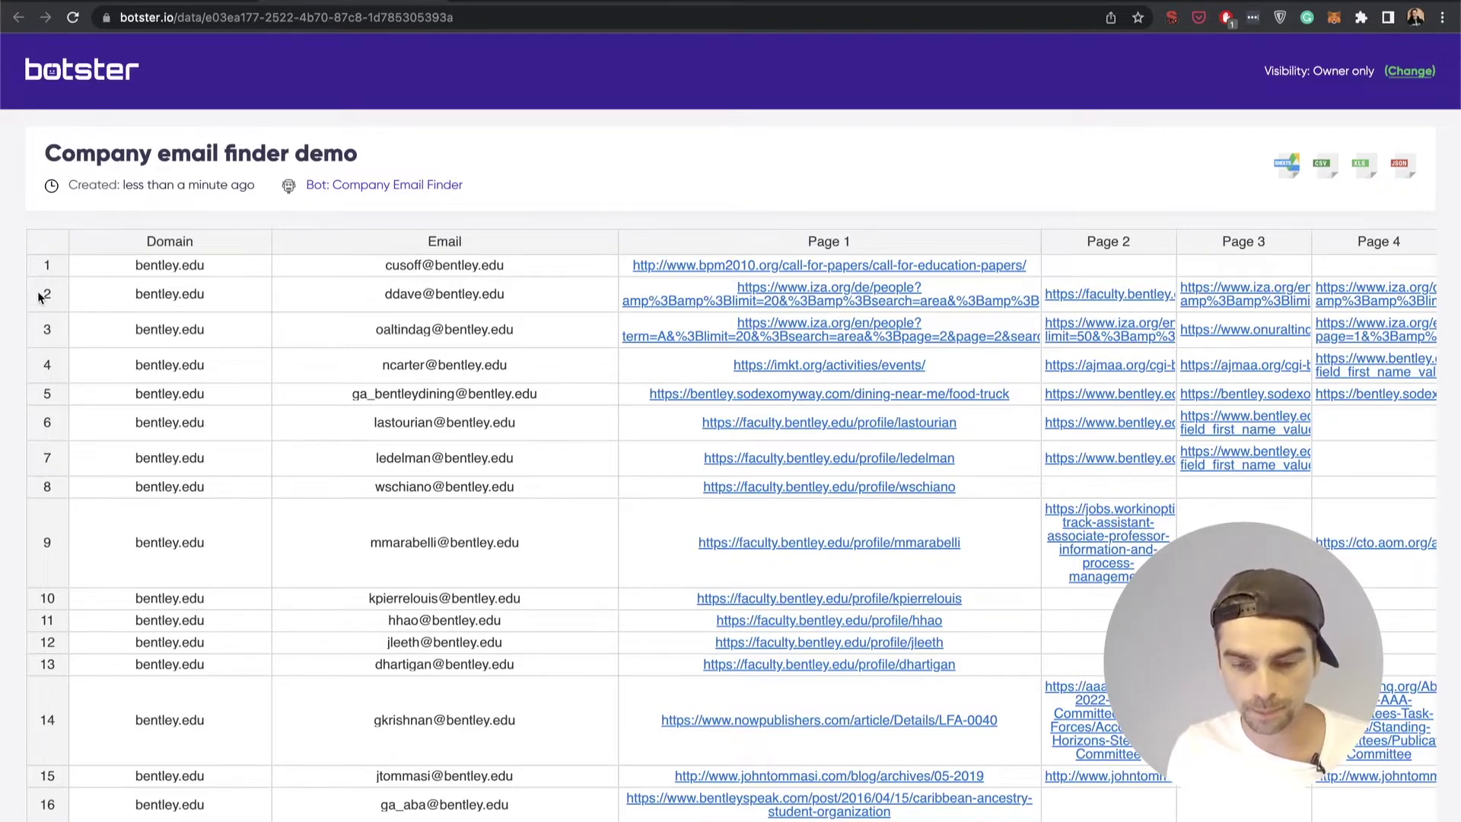
scroll(39, 298, "down", 10)
scroll(39, 298, "down", 10)
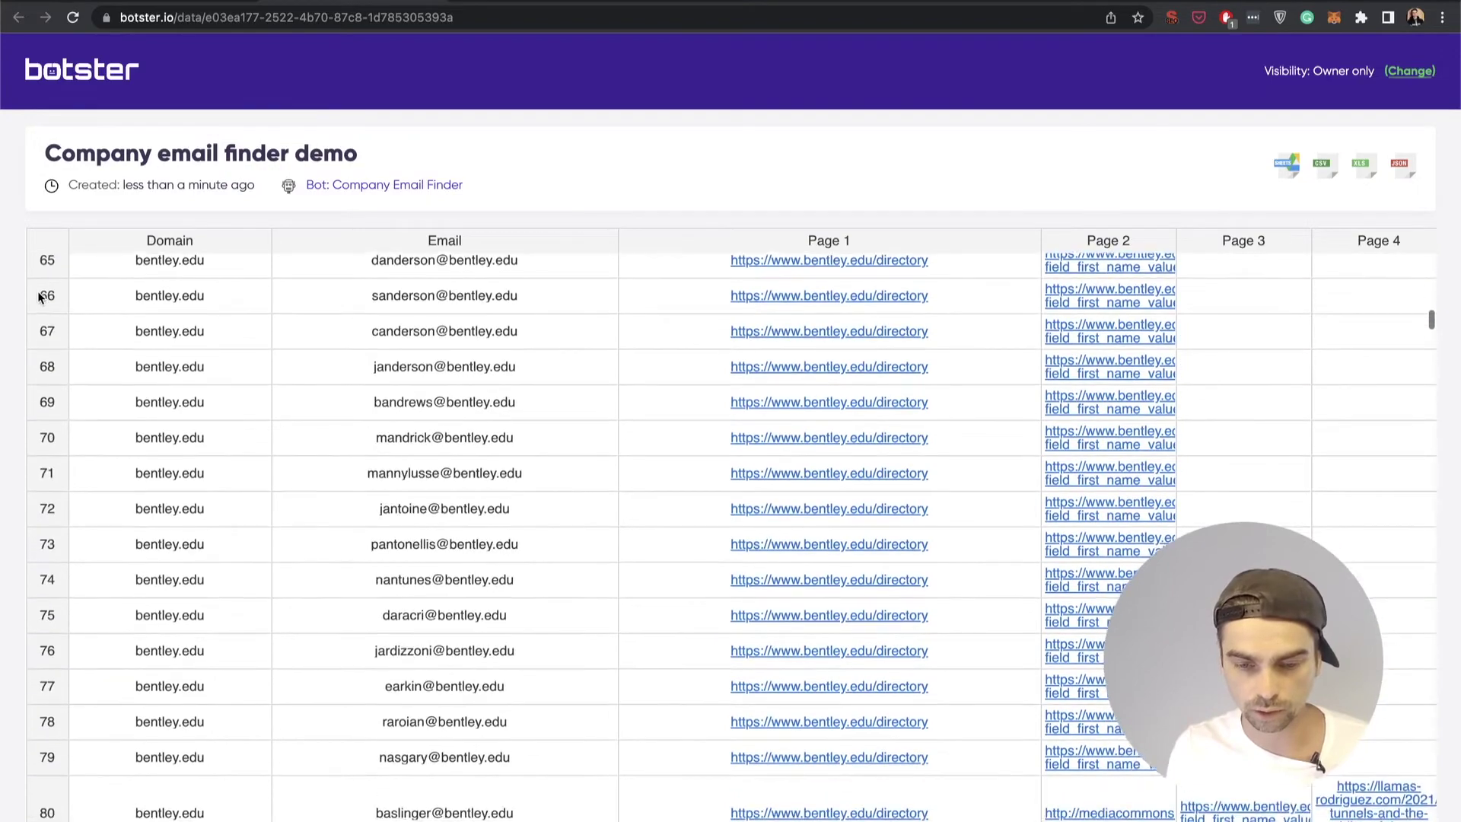
scroll(39, 297, "up", 15)
scroll(38, 297, "up", 5)
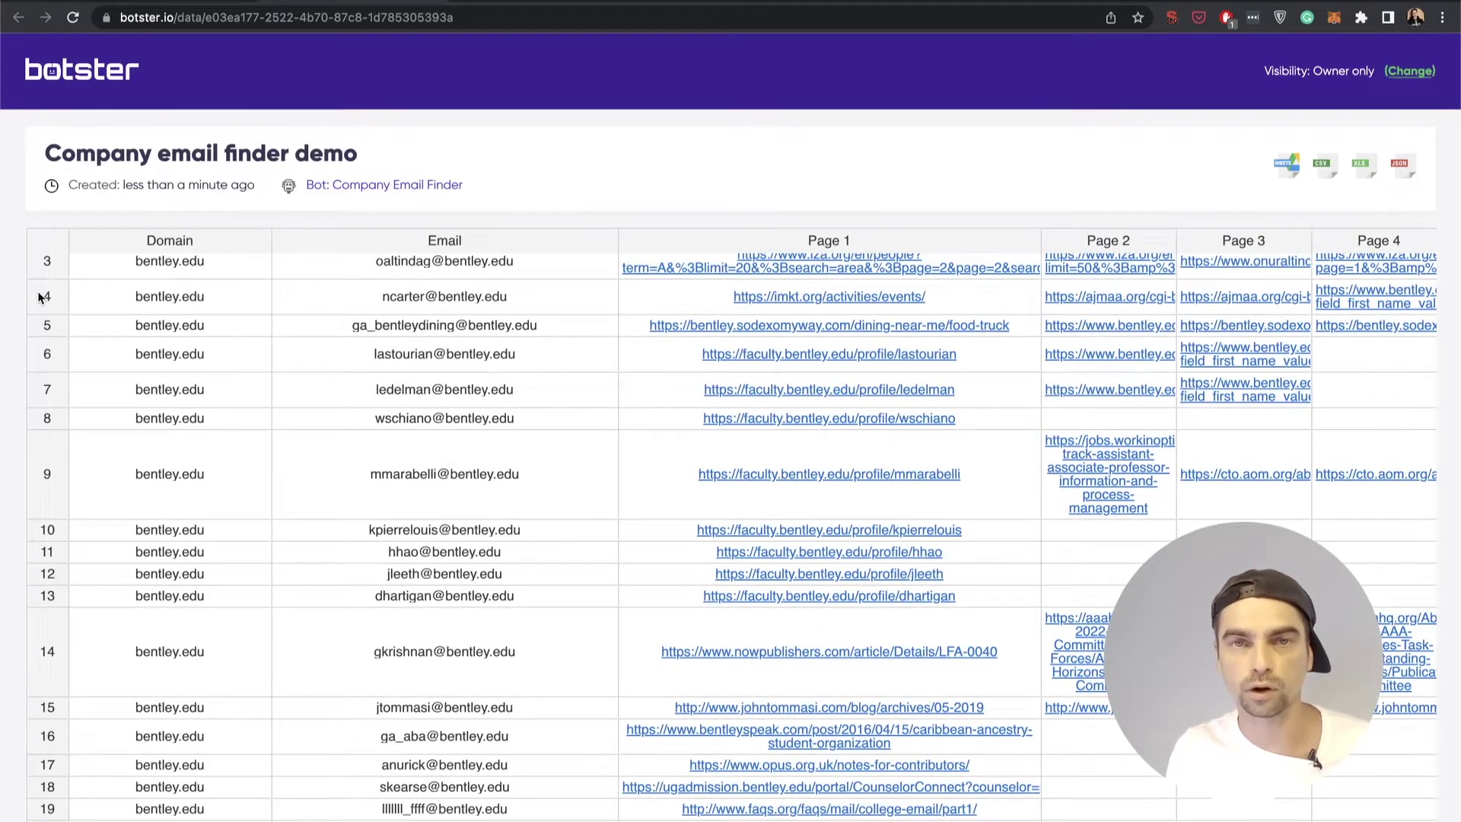
scroll(39, 297, "up", 1)
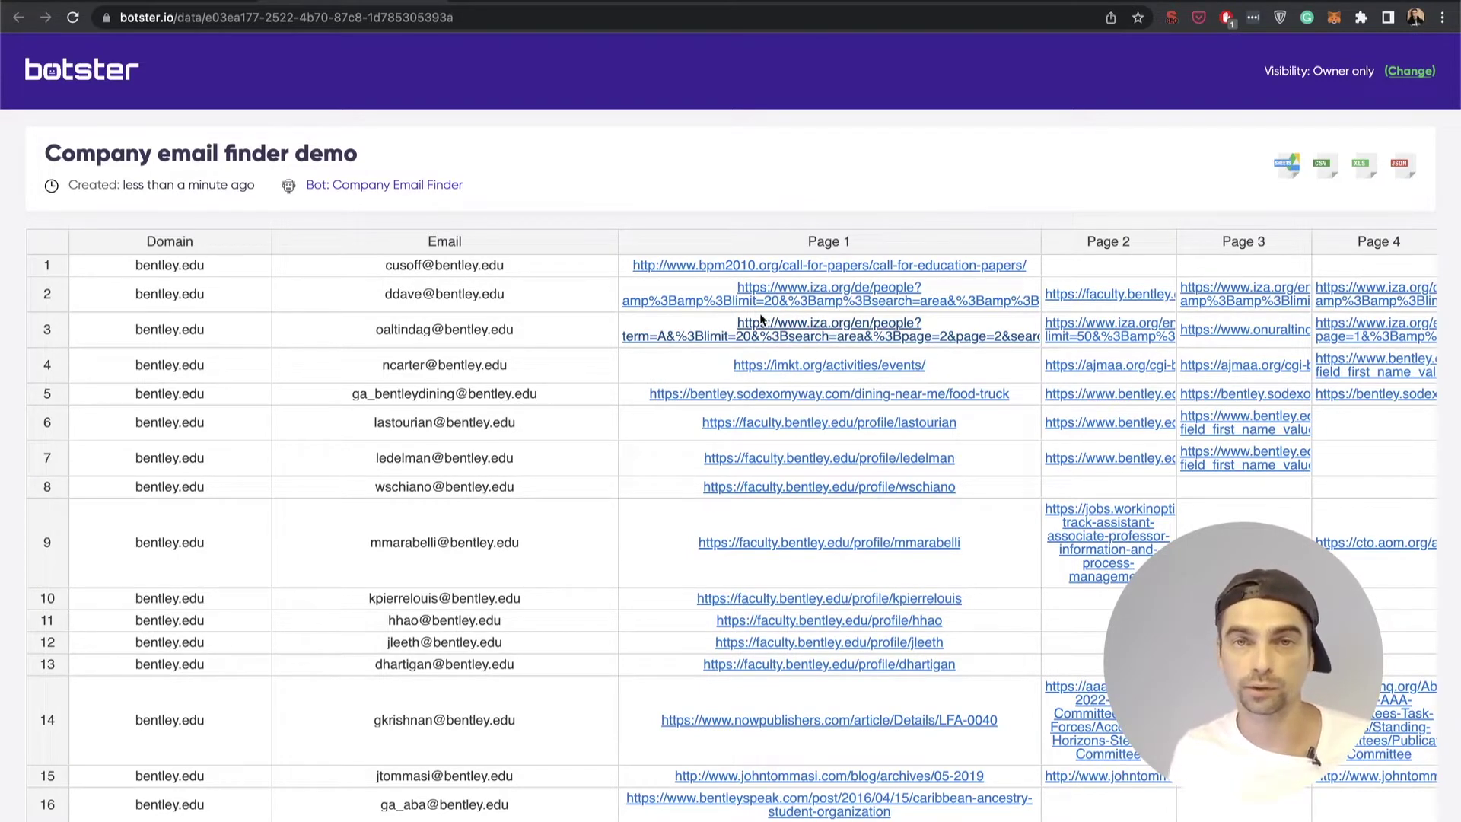
Step: Select the Email cells in rows 3 to 8 and move across row 3's columns
mouse_move(554, 327)
left_mouse_down()
mouse_move(554, 478)
mouse_move(550, 341)
left_mouse_up()
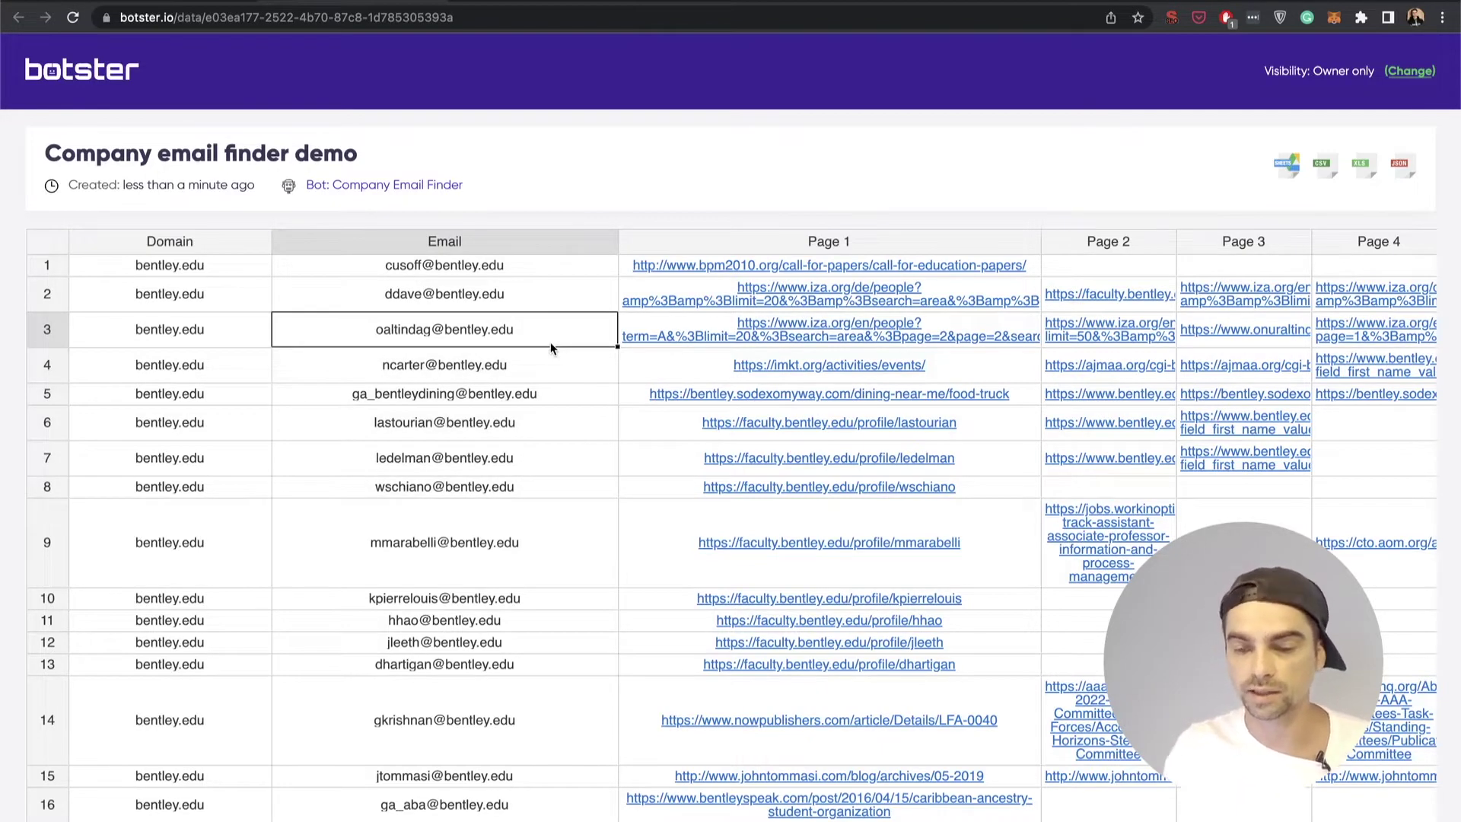
key("Right")
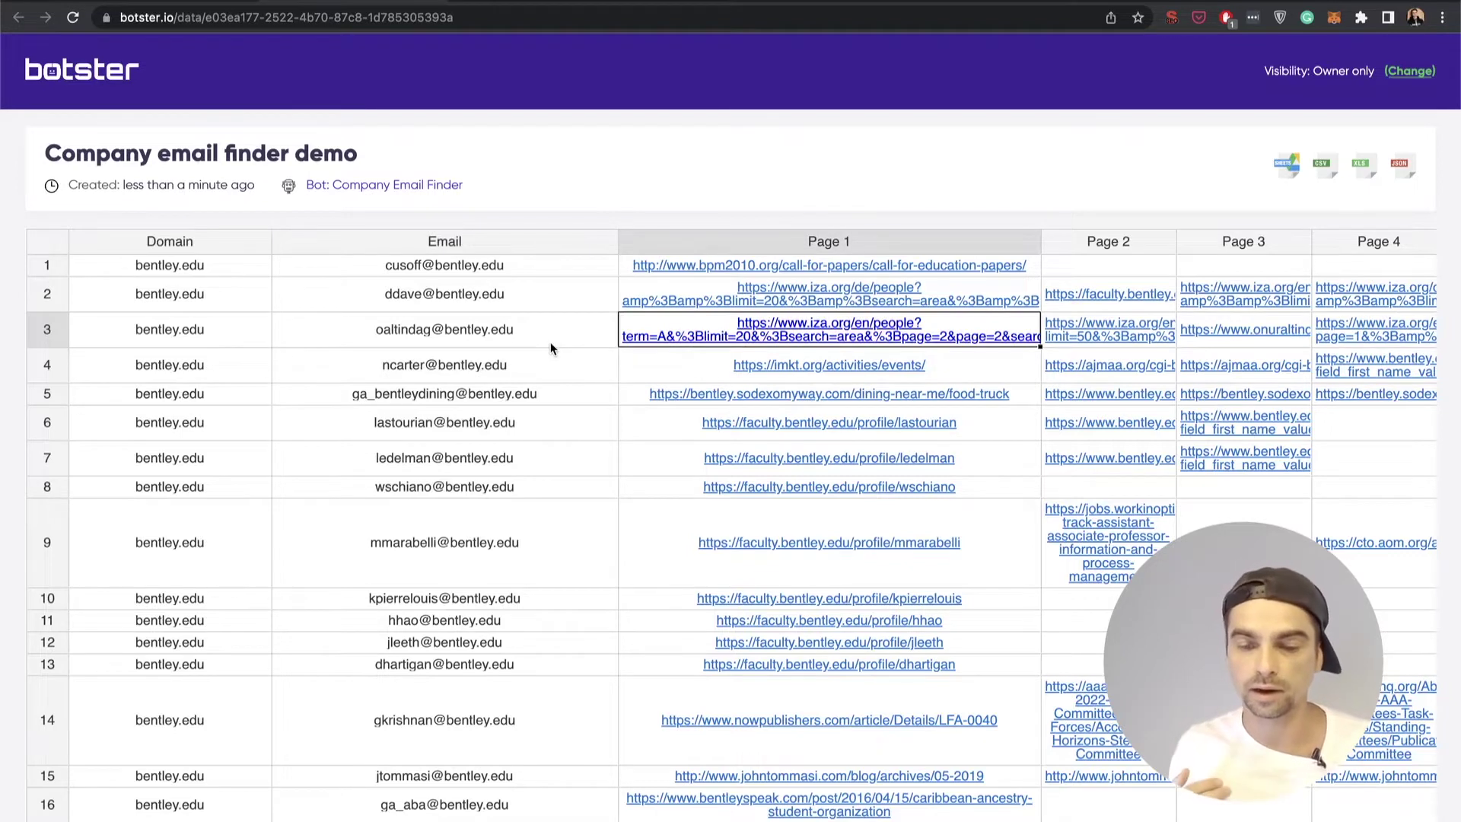
key("Left")
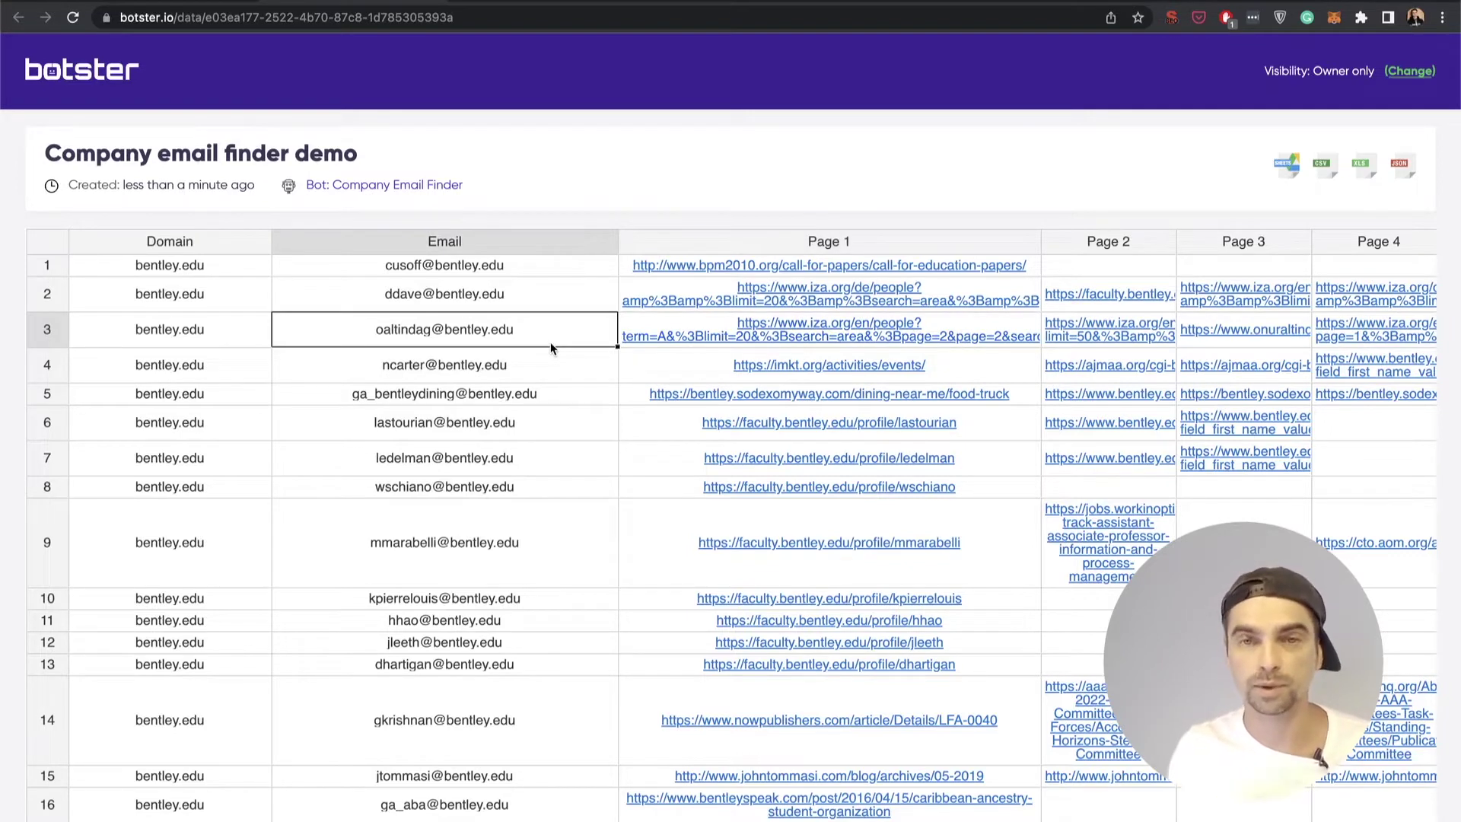
key("Right")
key("Right")
key("Right")
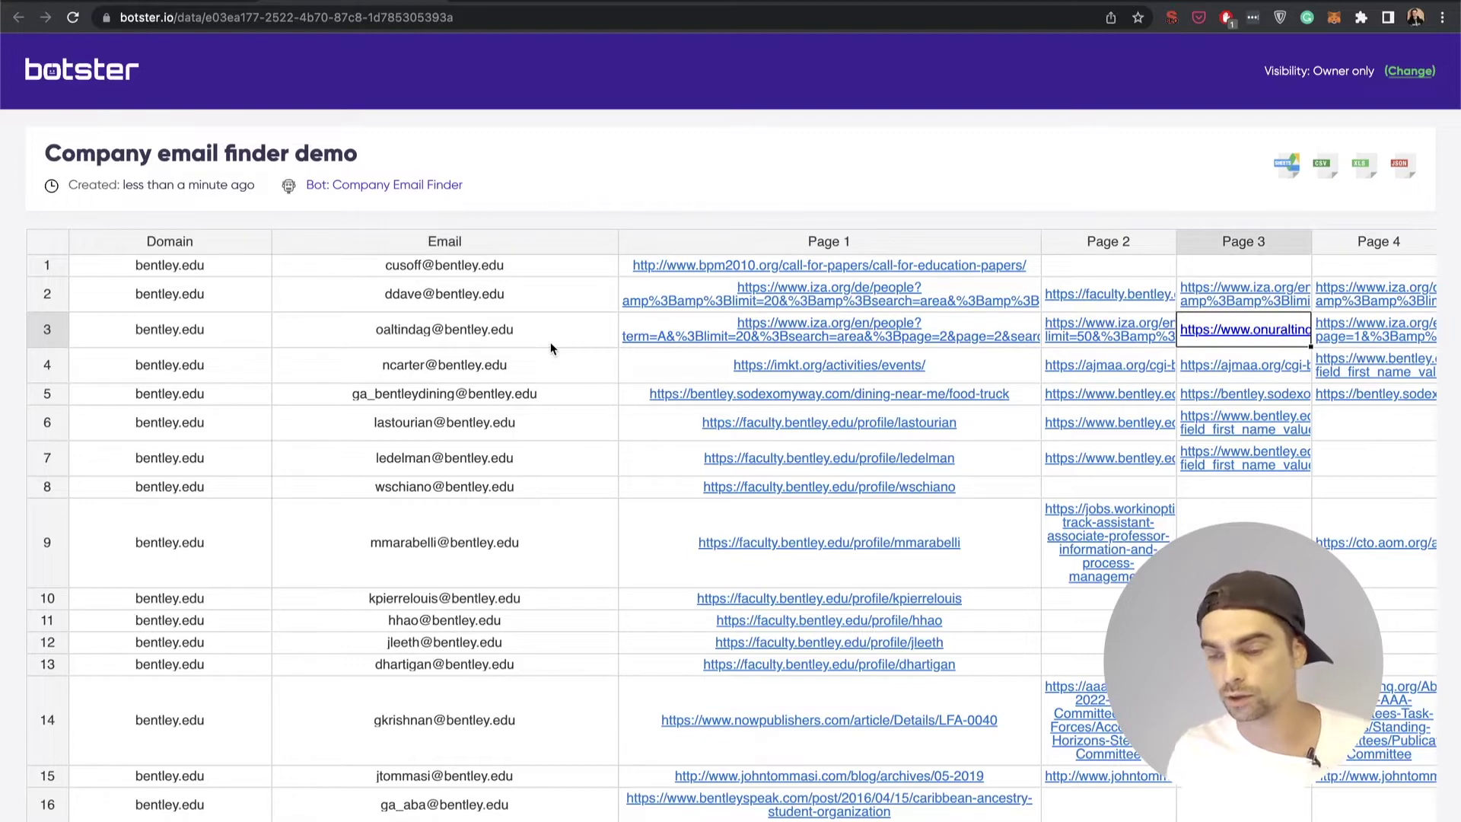
scroll(551, 341, "right", 2)
scroll(741, 375, "left", 2)
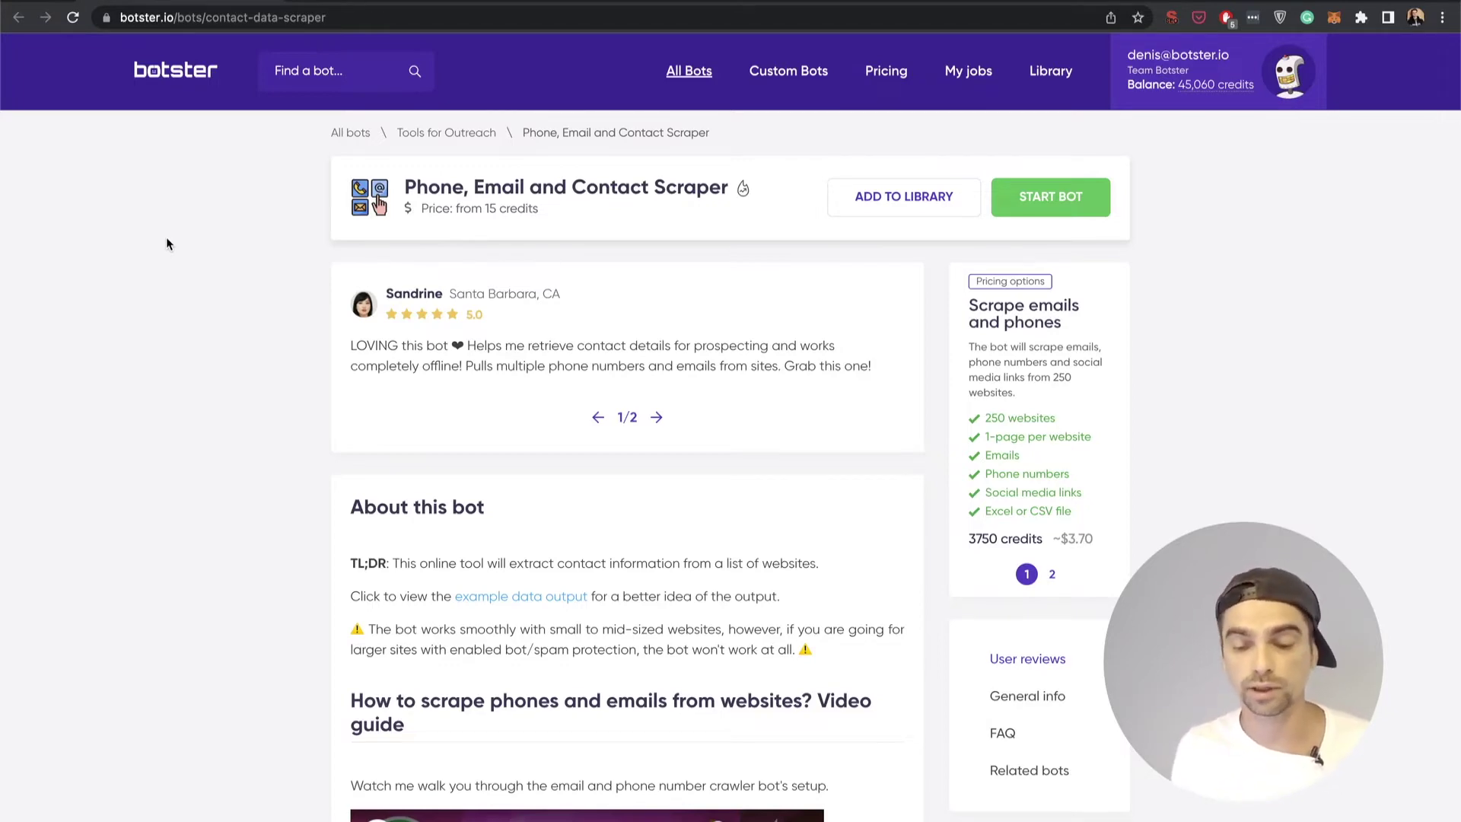
Step: Open the Contact Scraper's start form and name the job 'Contact scraping demo'
scroll(167, 240, "down", 5)
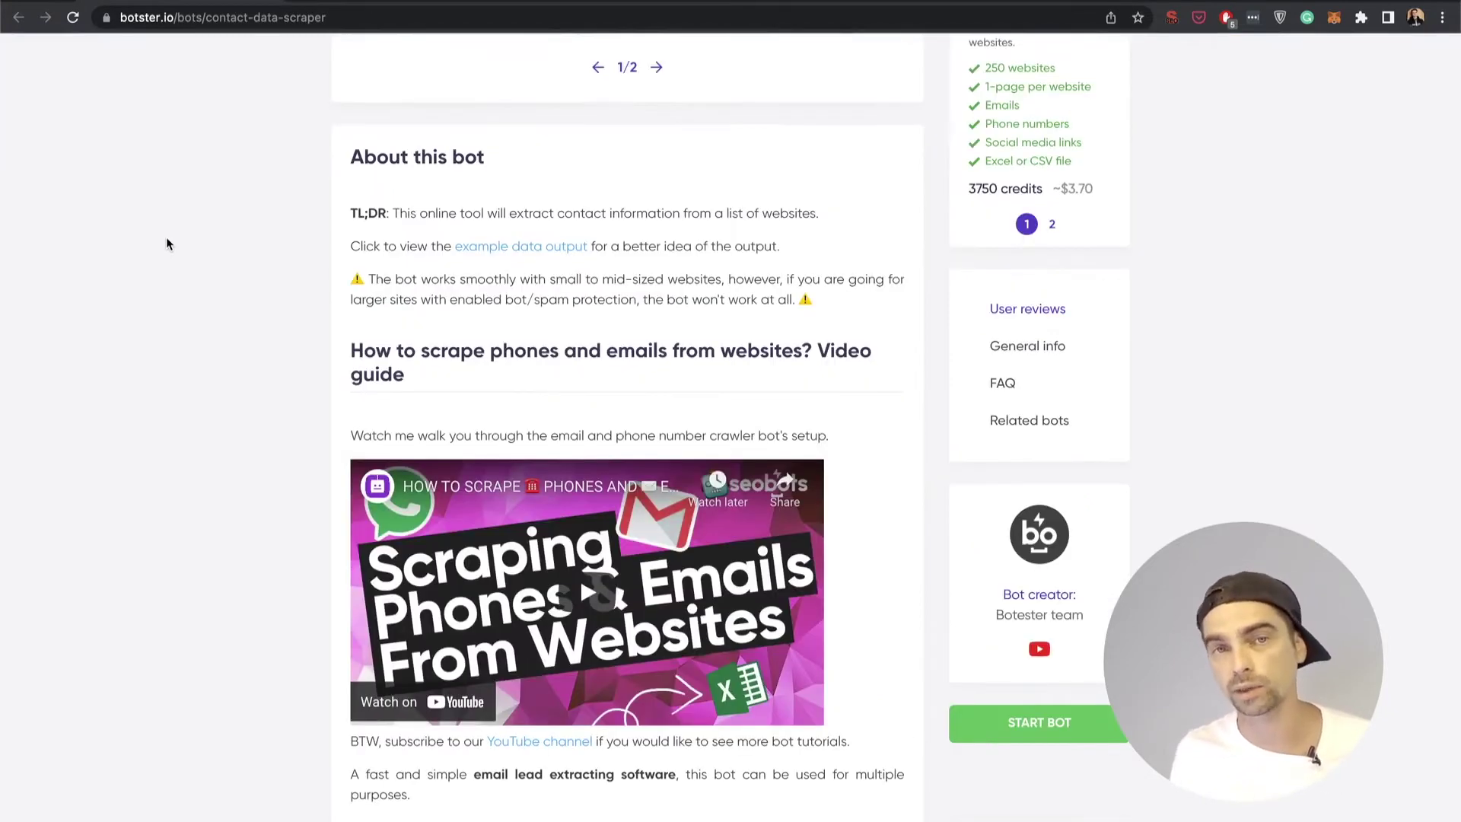
scroll(167, 239, "down", 1)
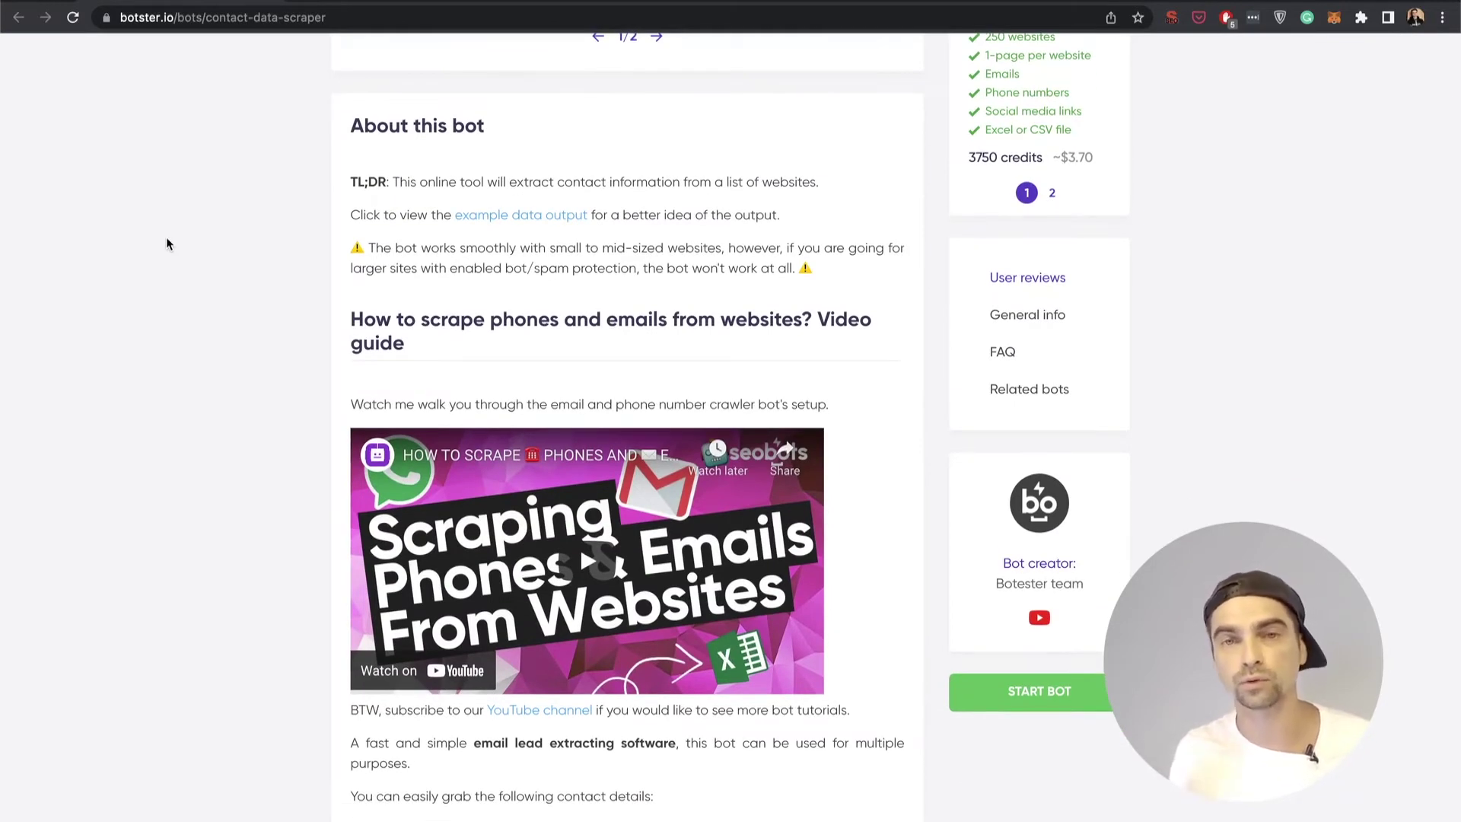
scroll(167, 242, "up", 5)
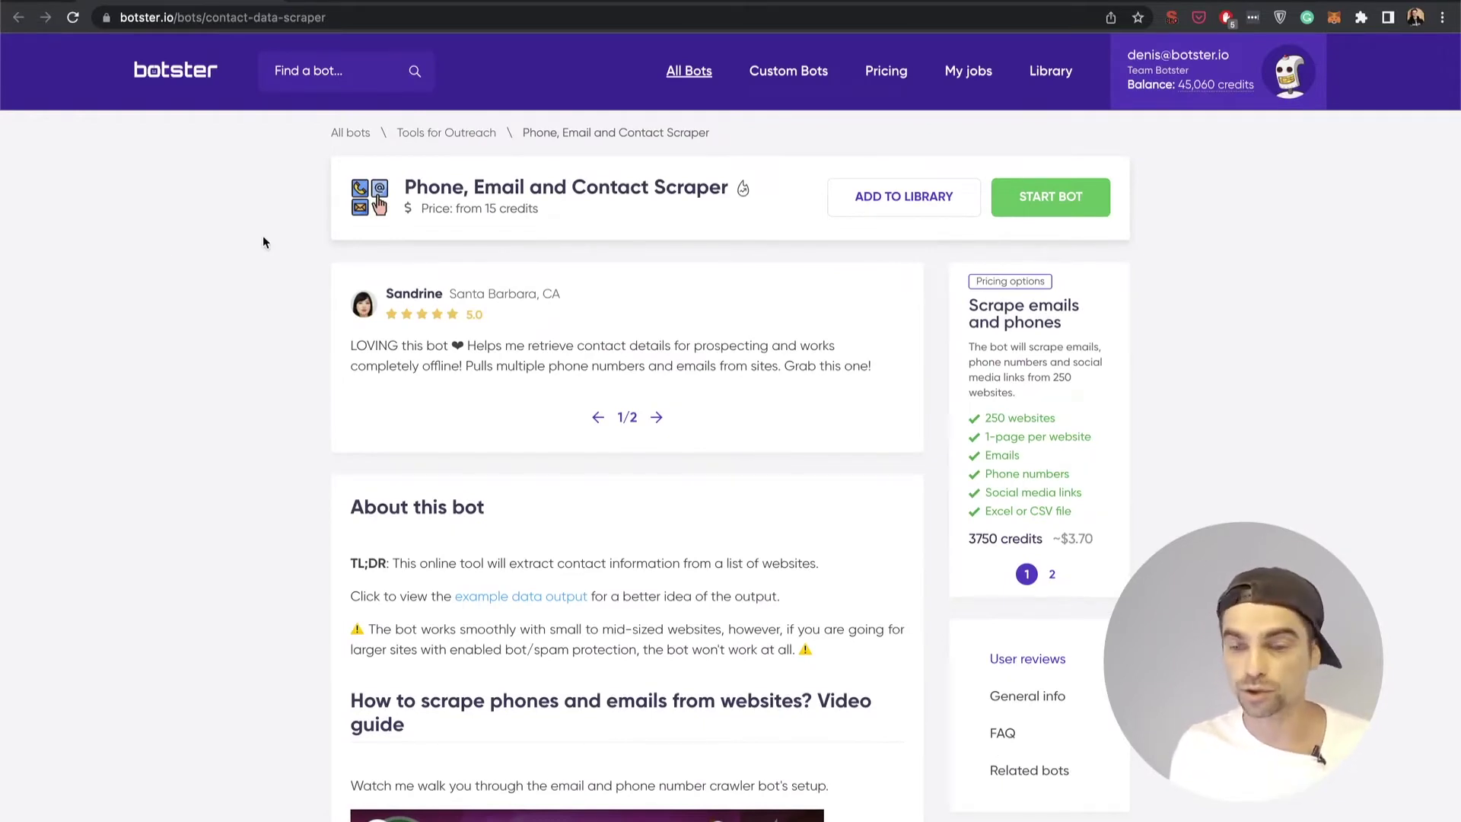
left_click(1008, 195)
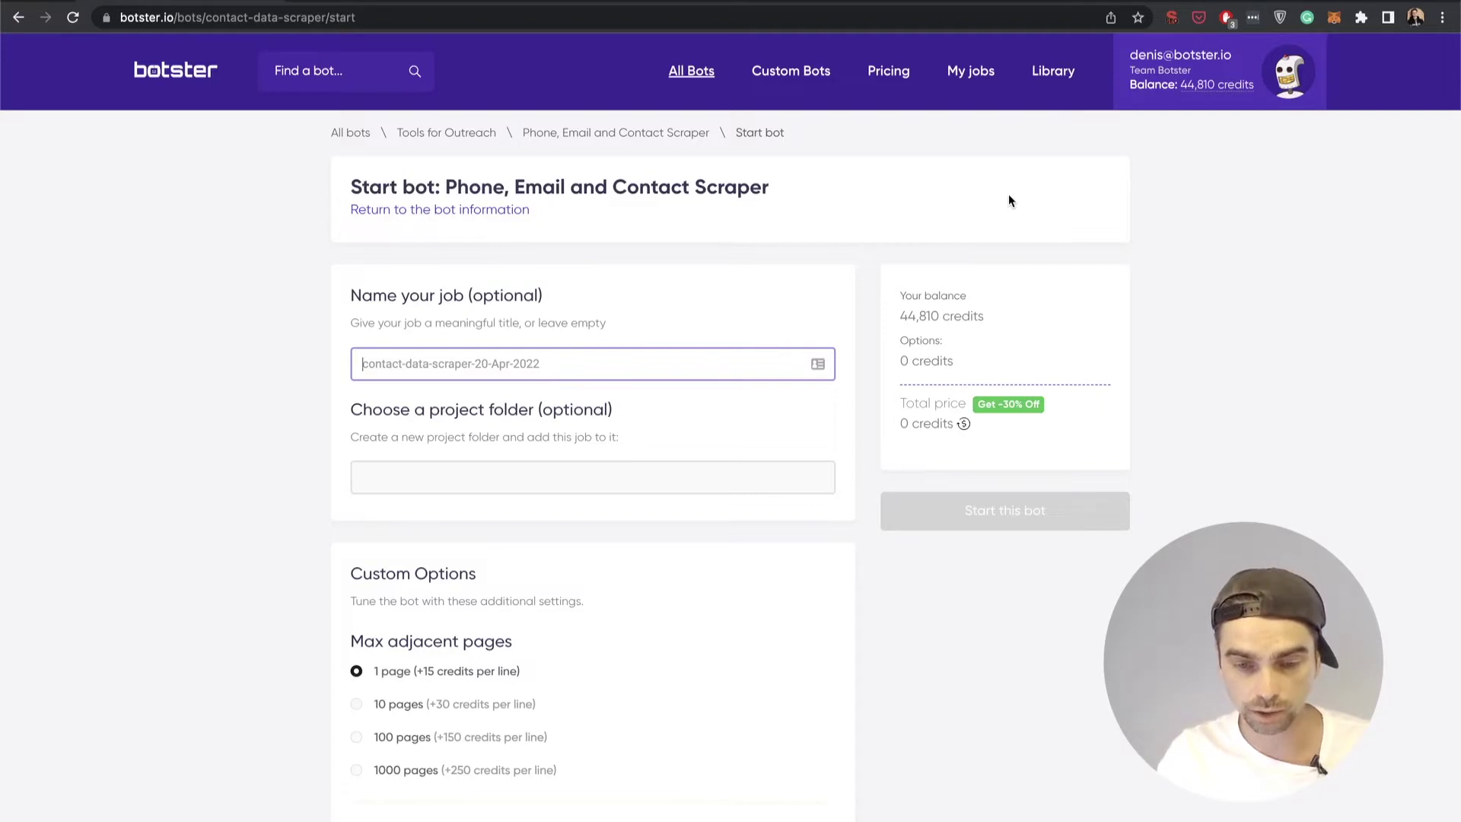
type("Contact s")
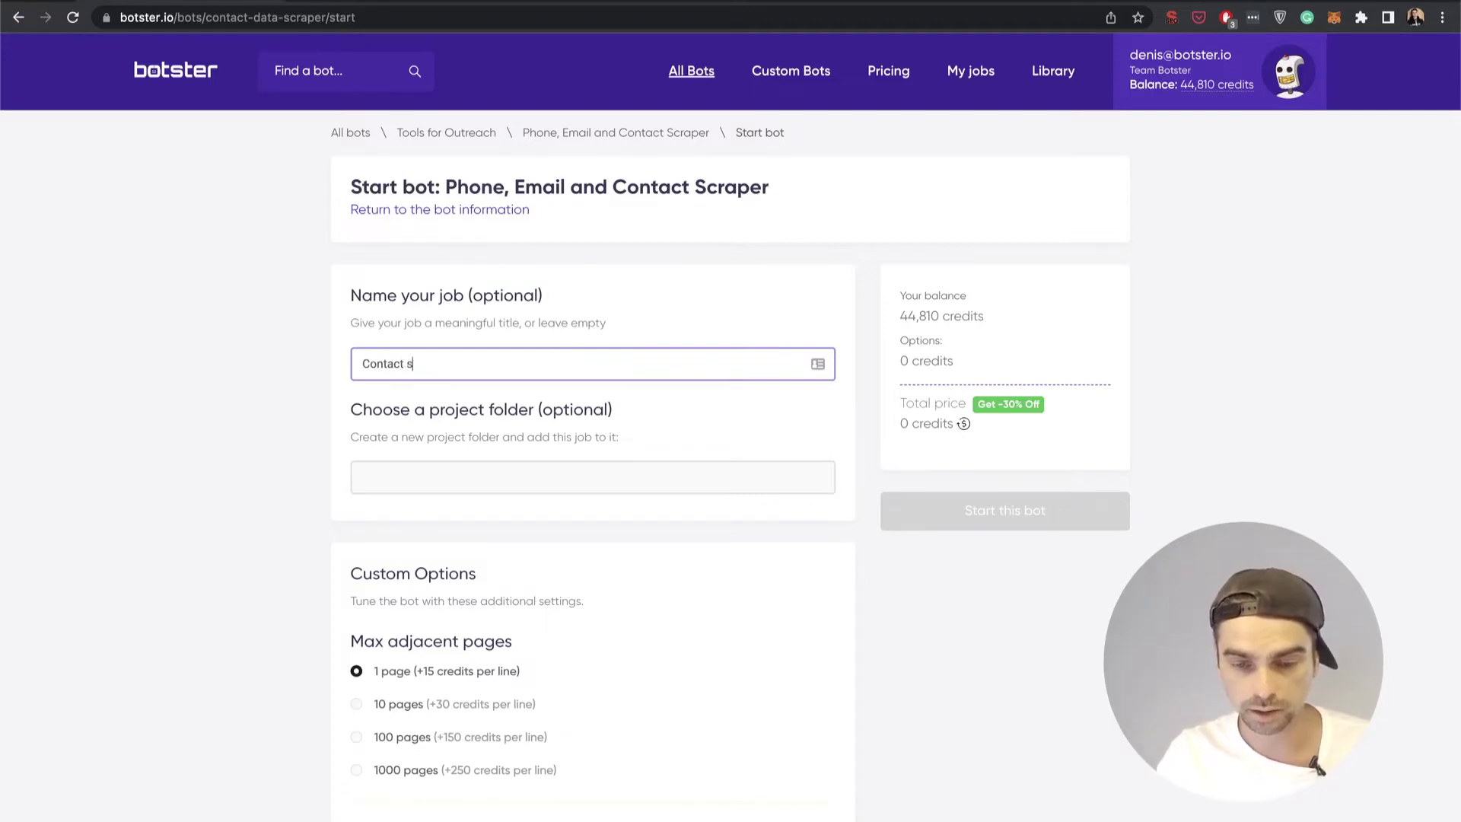
type("craping dem")
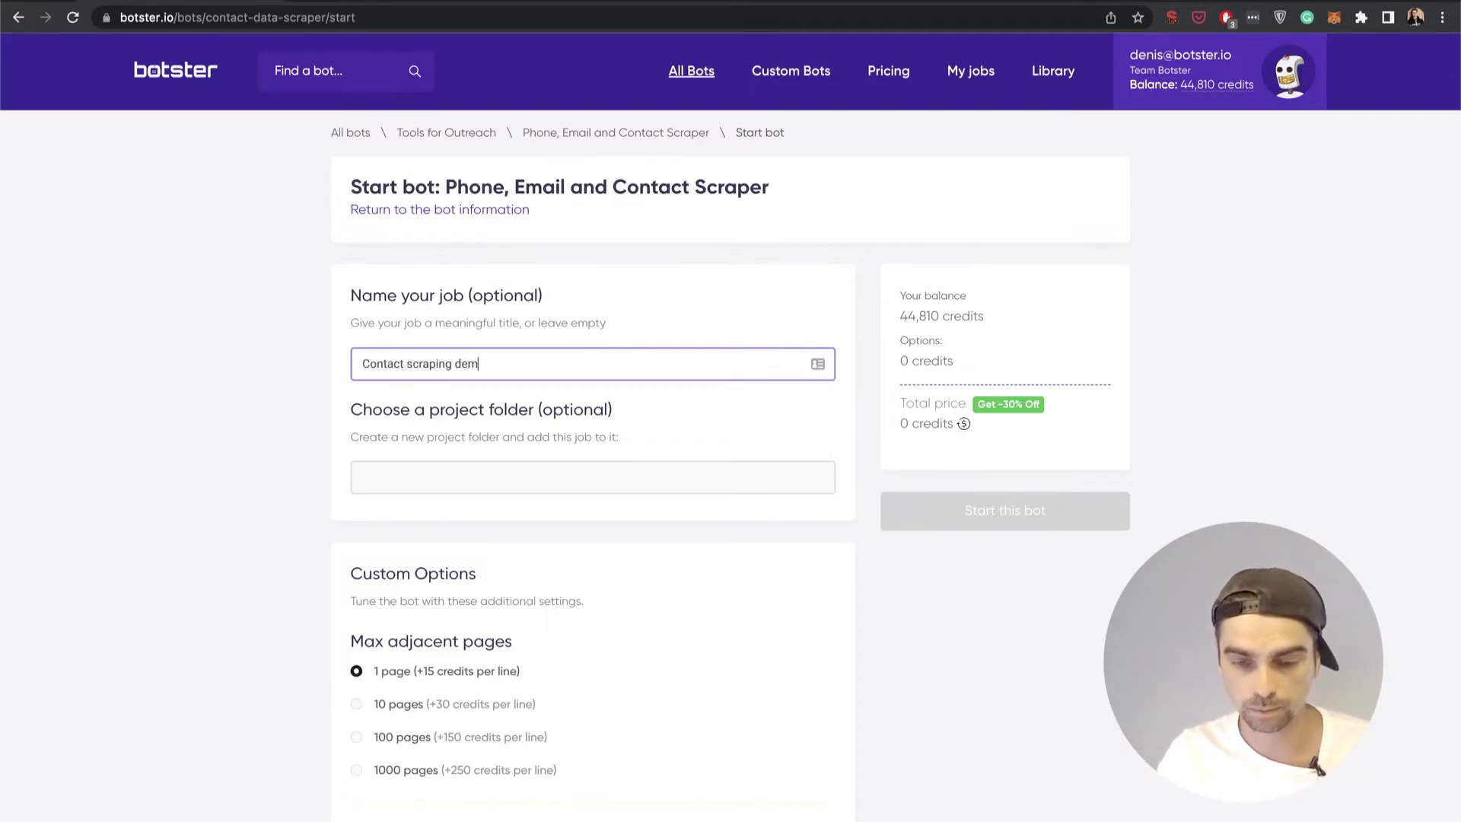
type("o")
Step: Set Max adjacent pages to 10 pages, keeping Emails as the data to find
scroll(703, 321, "down", 4)
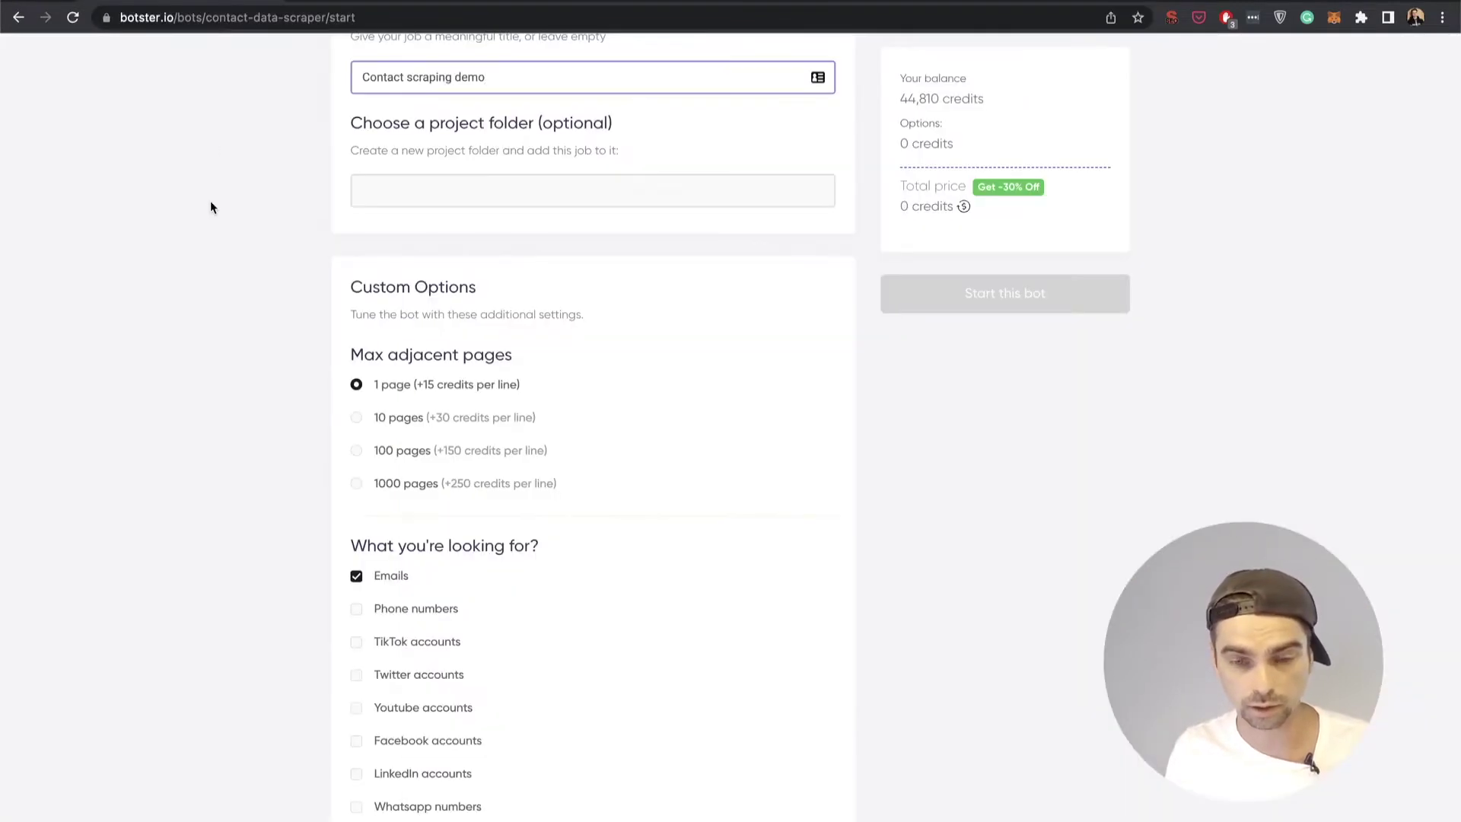
scroll(211, 202, "down", 2)
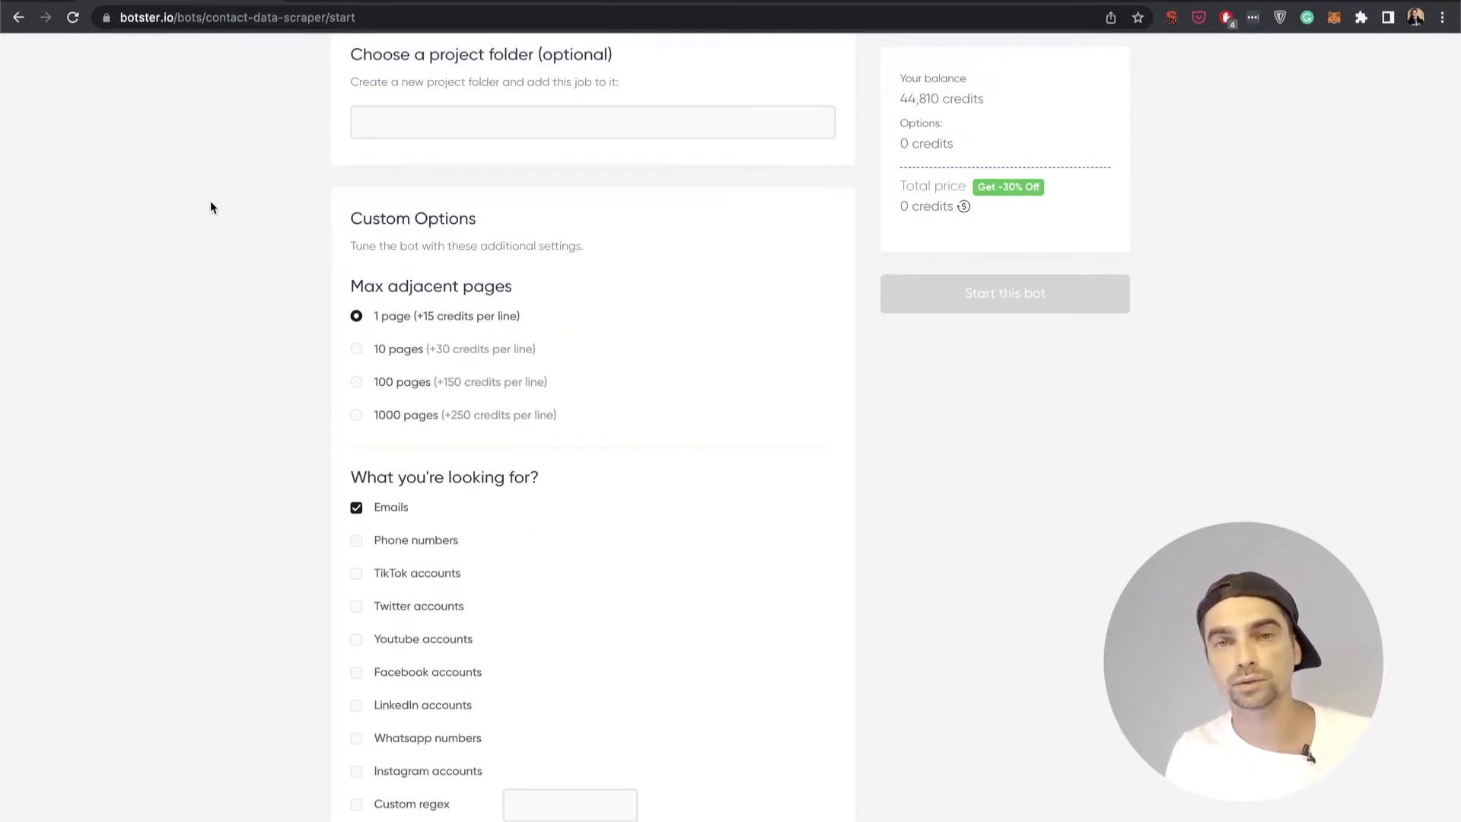
left_click(394, 349)
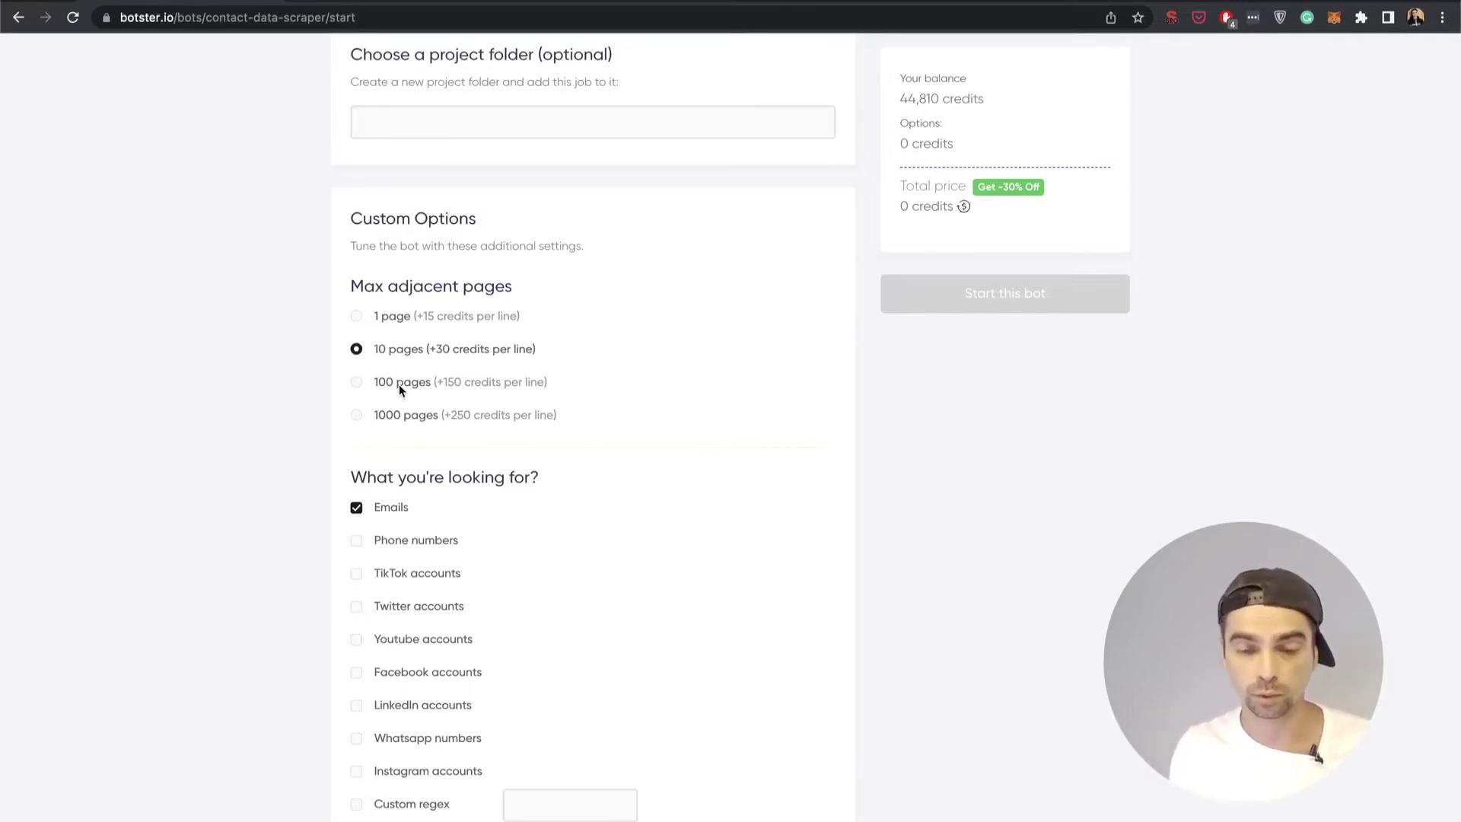
scroll(399, 385, "down", 3)
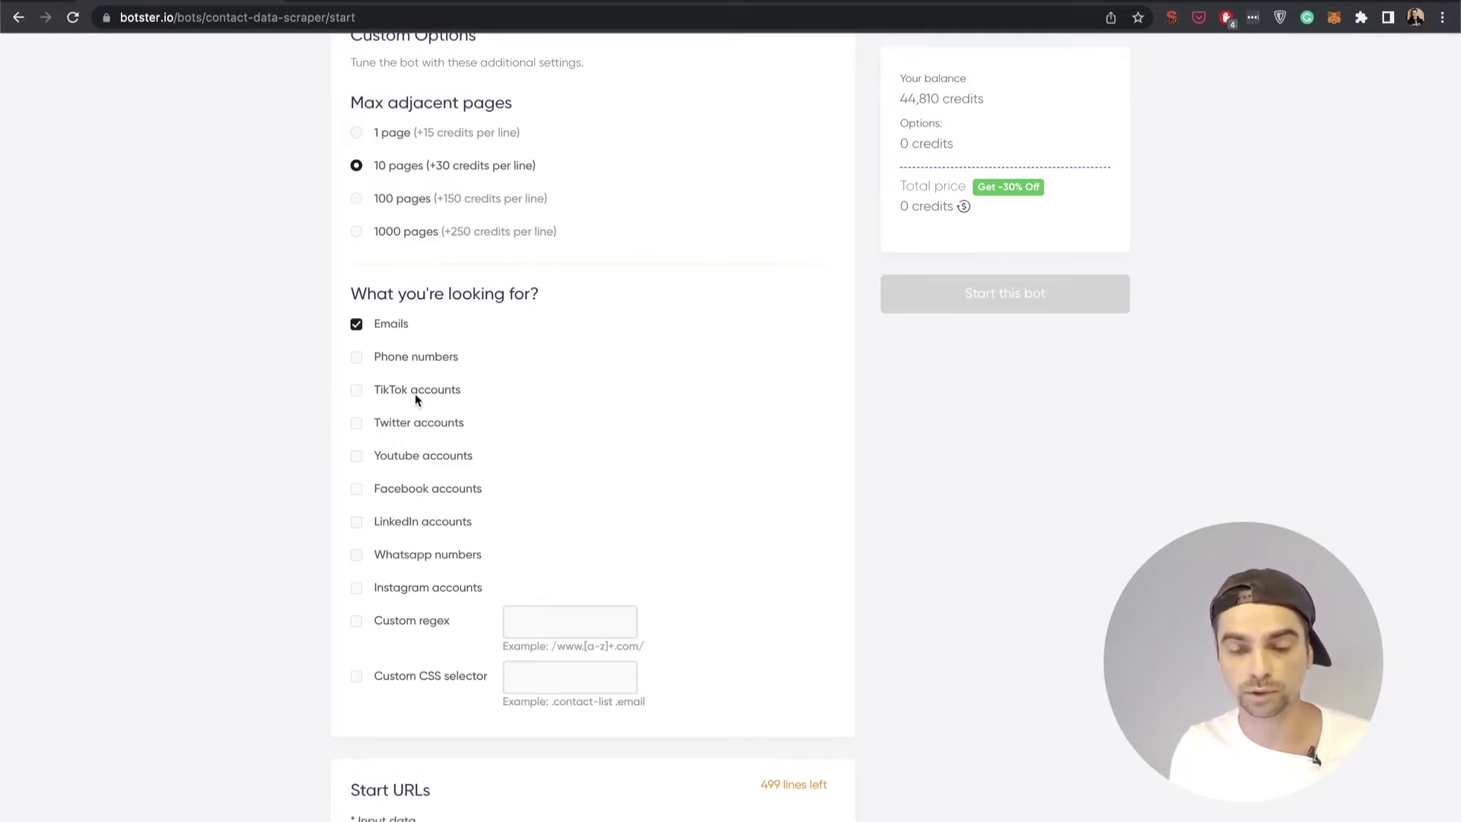
scroll(570, 498, "down", 1)
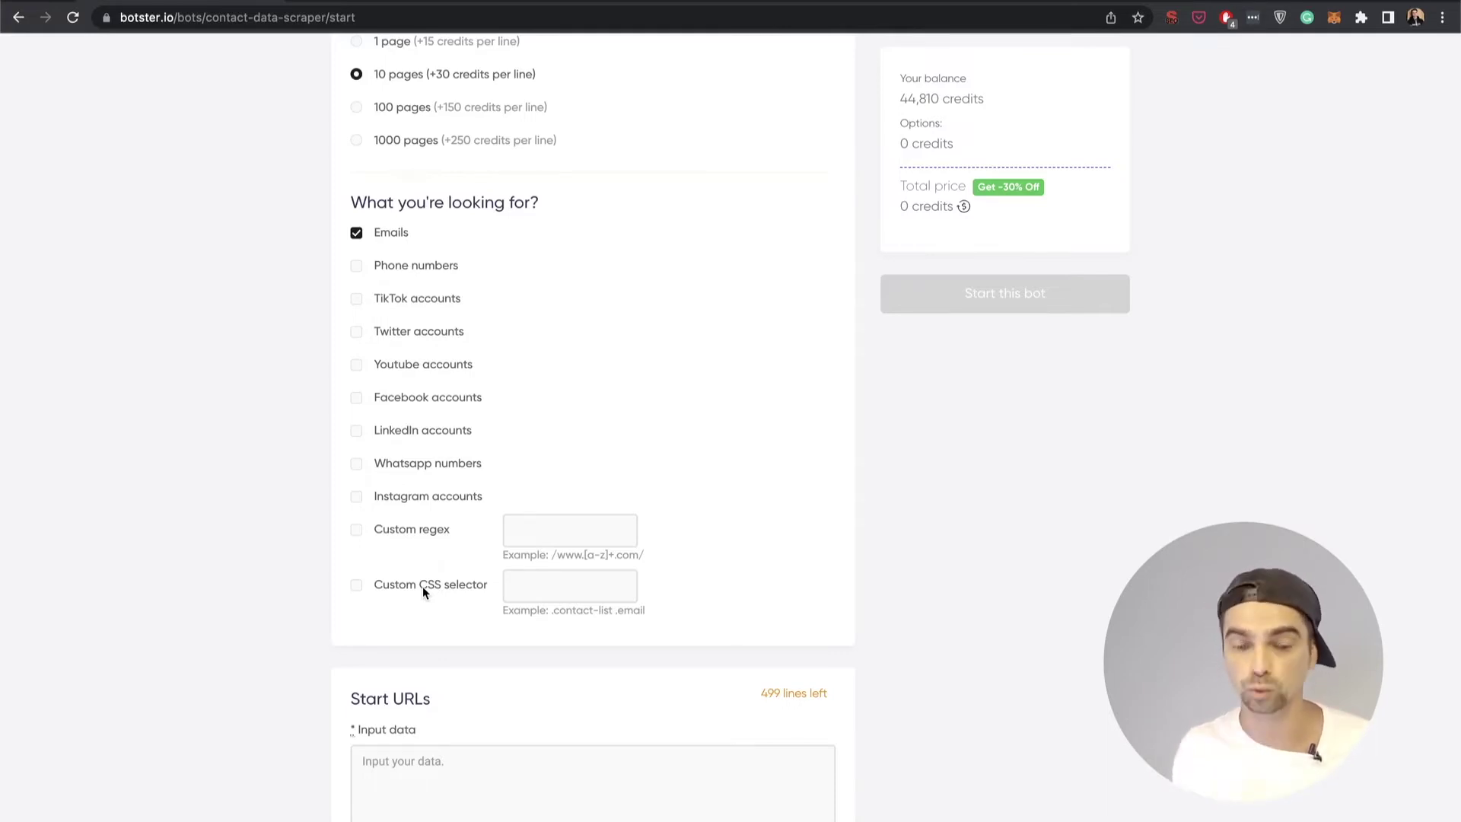
scroll(423, 586, "down", 1)
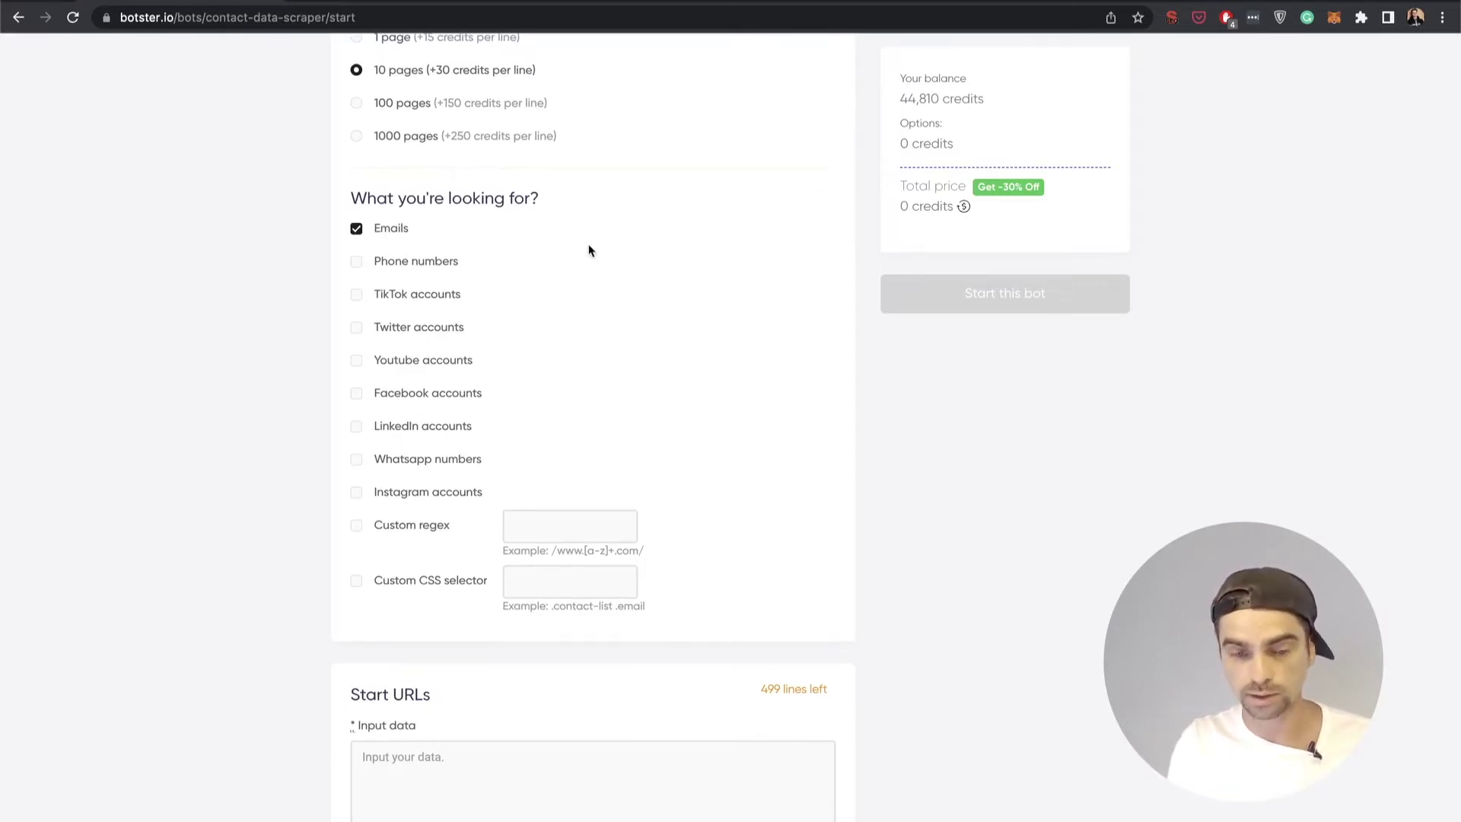
scroll(591, 248, "down", 3)
scroll(535, 432, "down", 1)
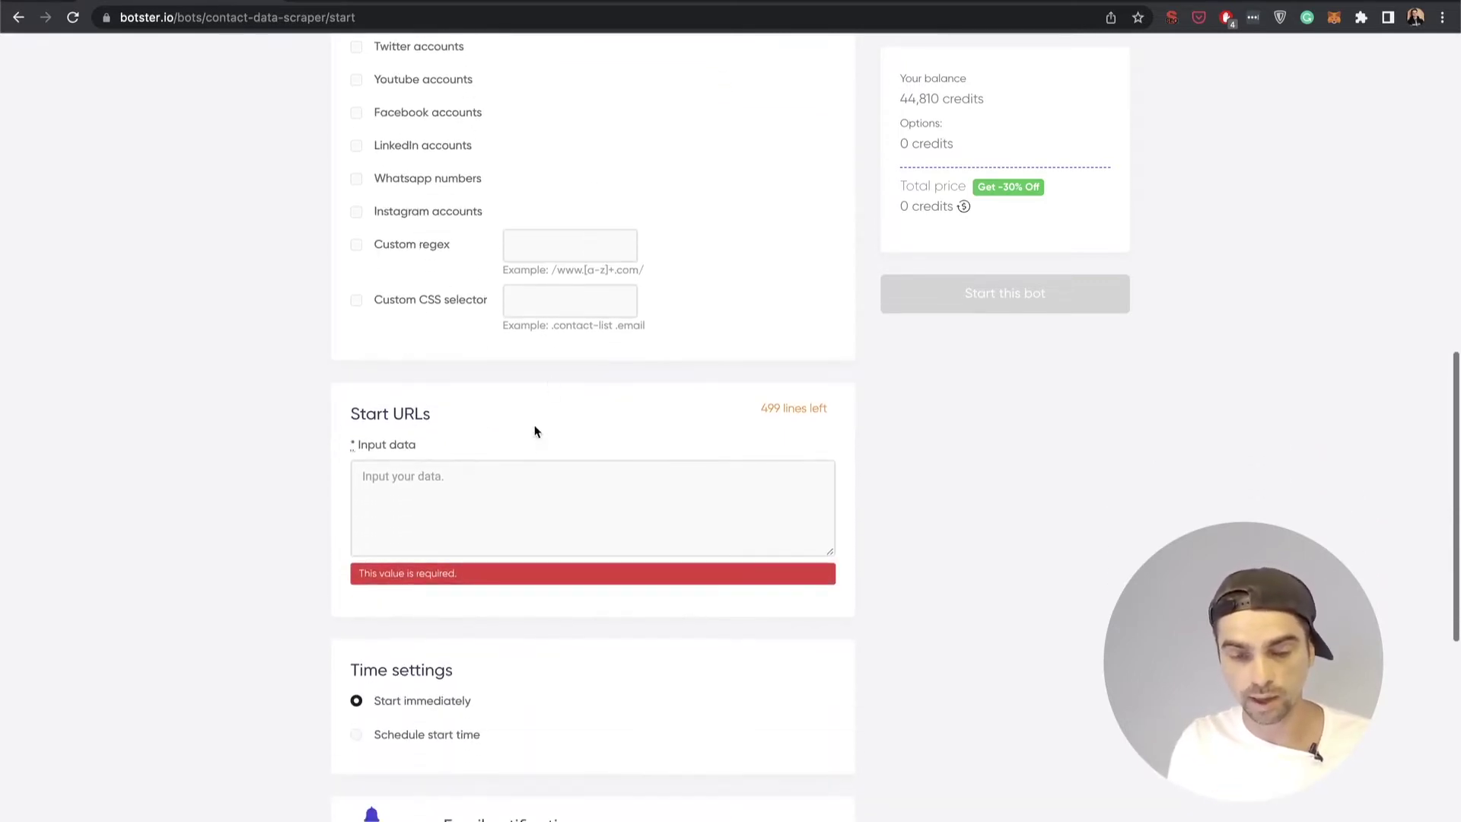
left_click(492, 487)
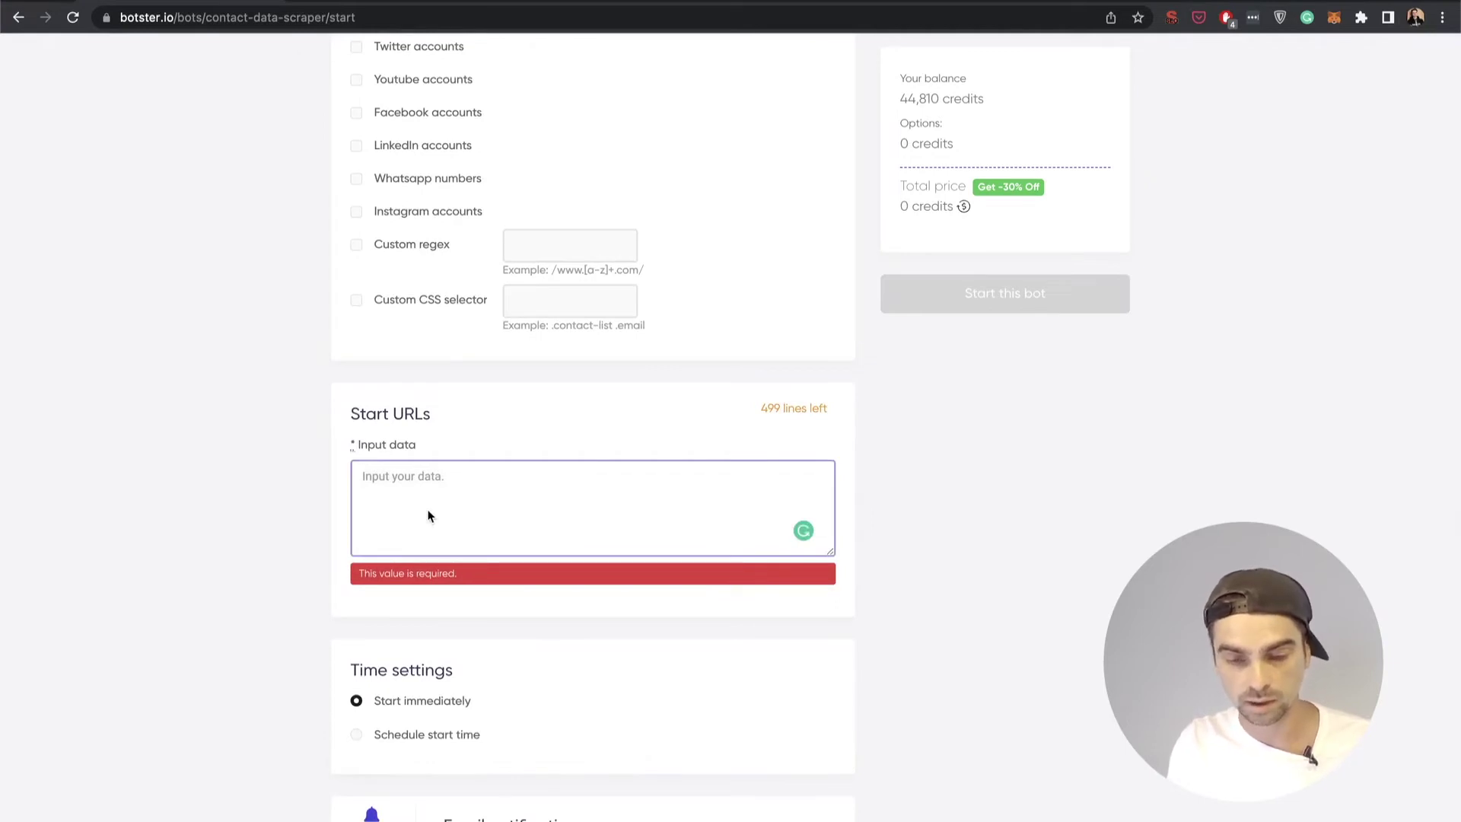
type("https://web.mit.edu/")
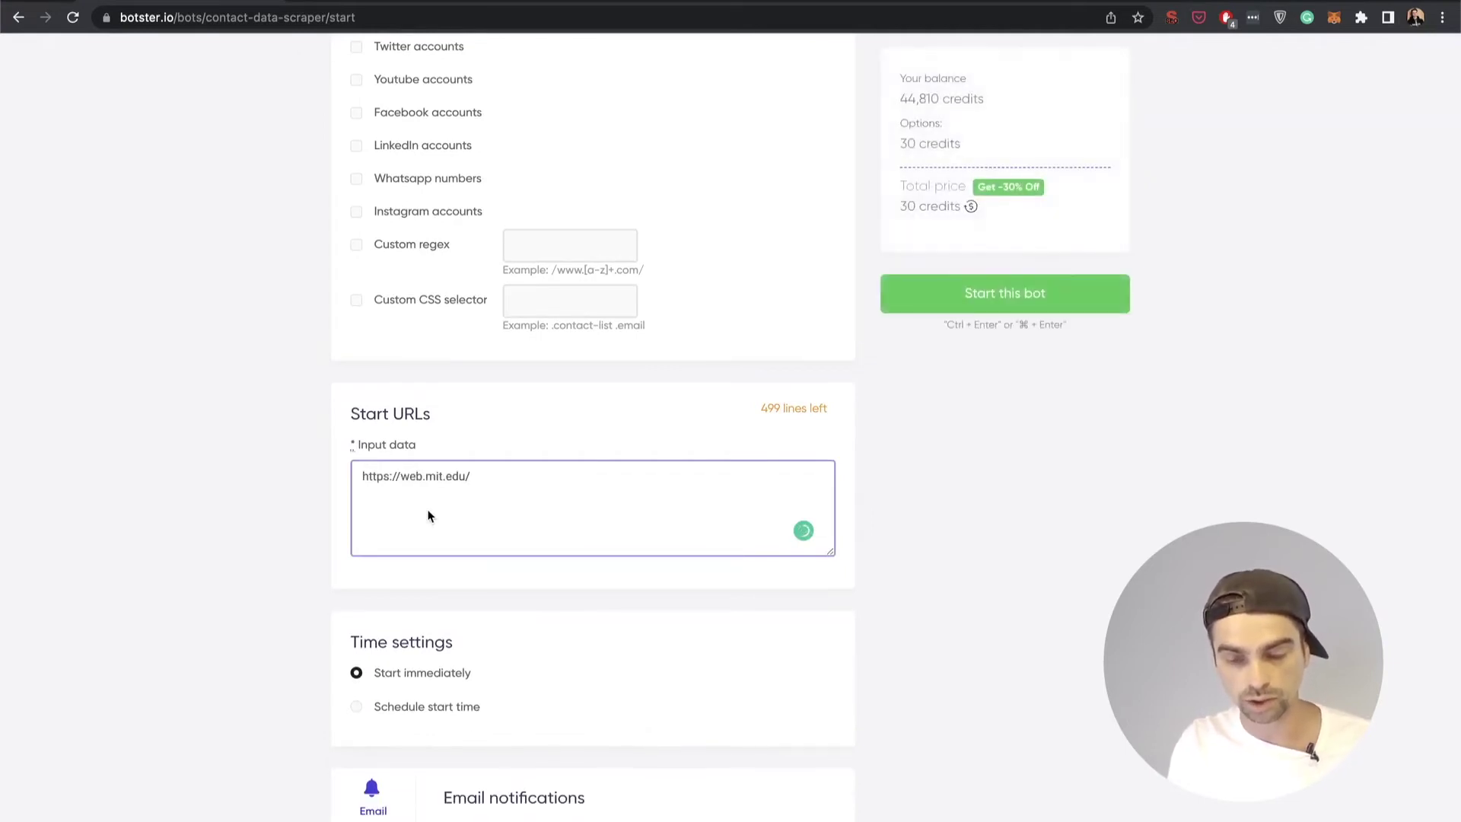
scroll(539, 532, "up", 1)
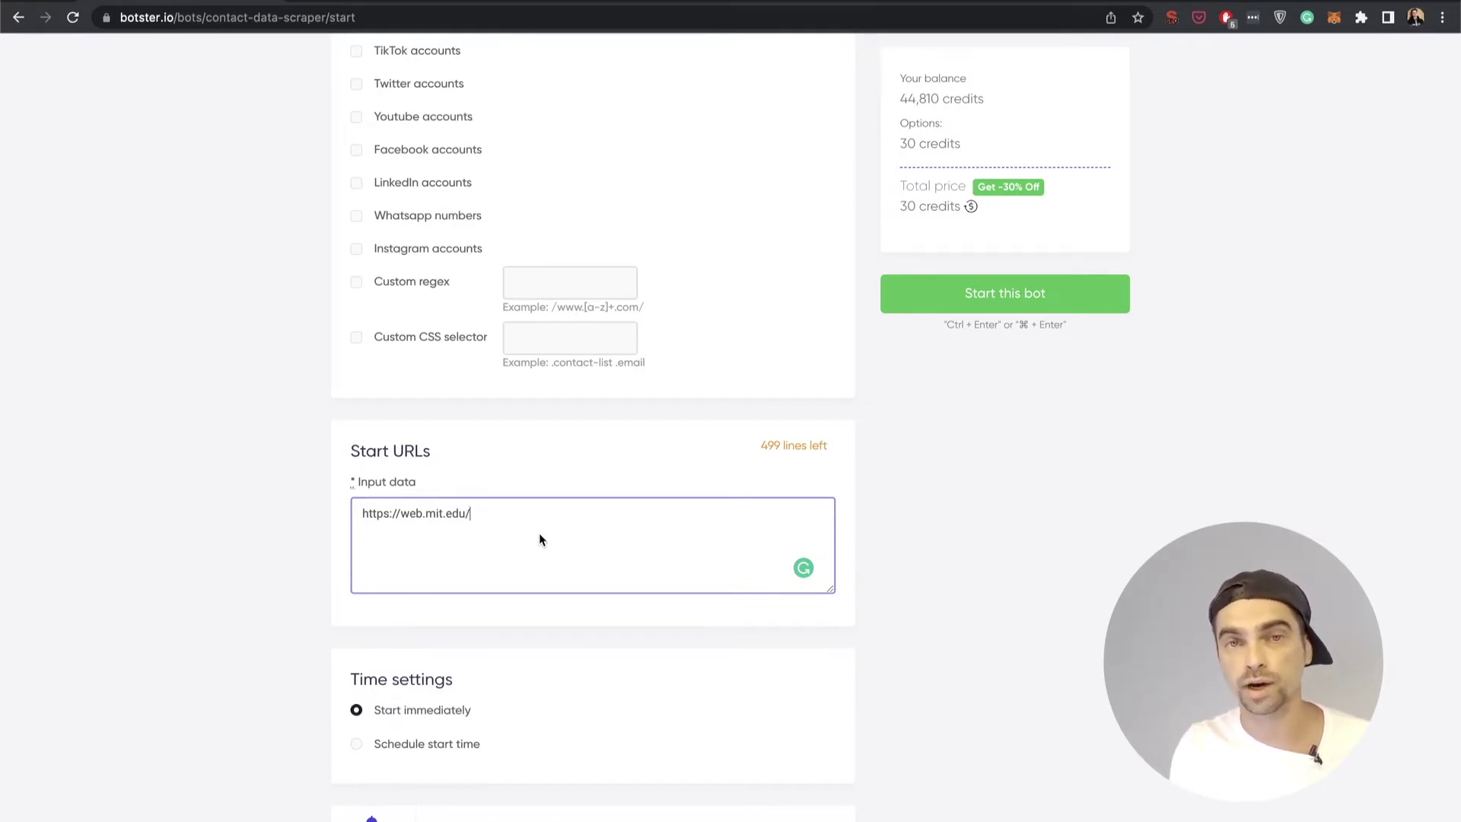
scroll(539, 535, "down", 1)
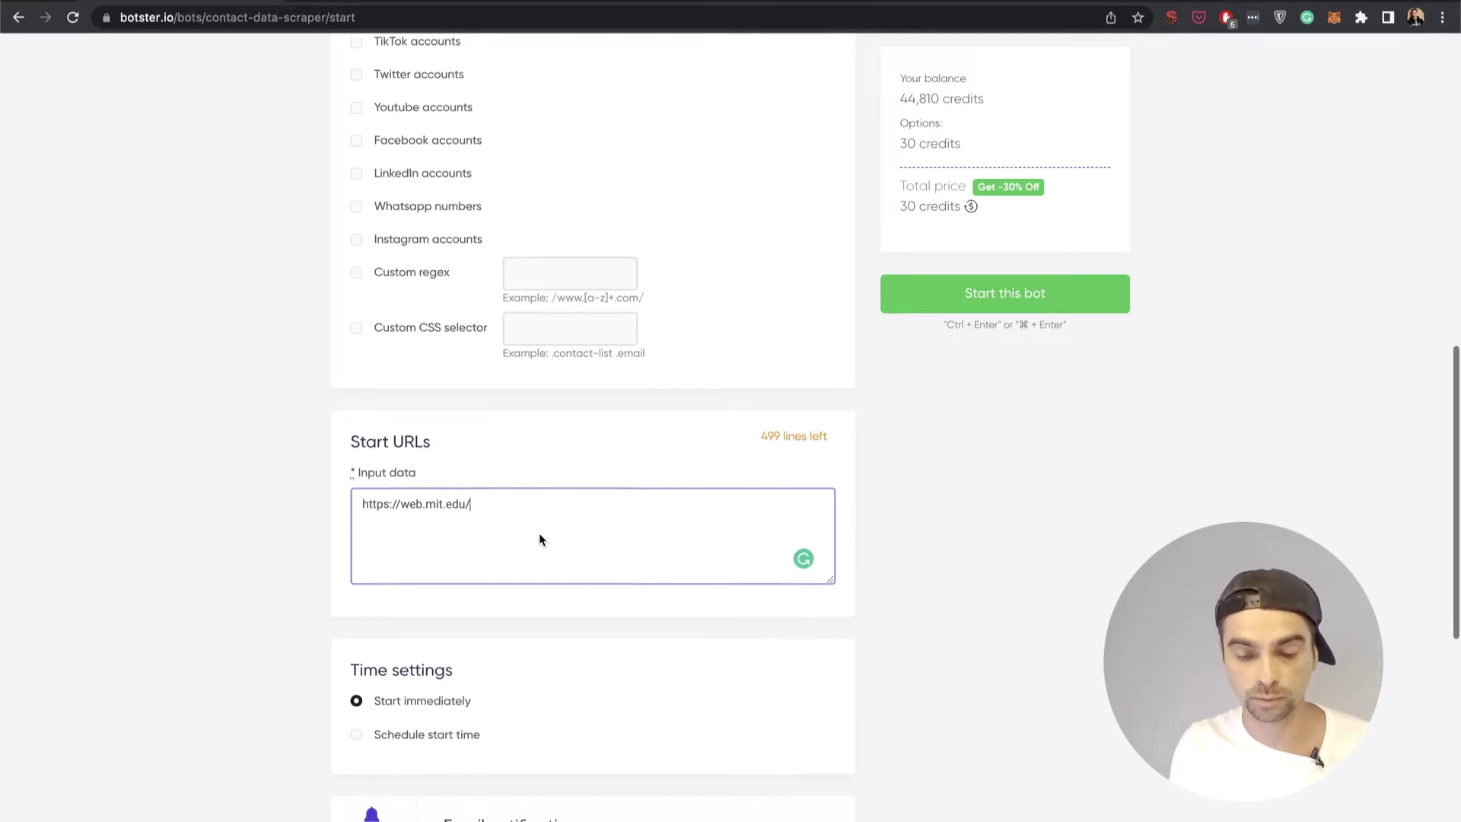
scroll(540, 538, "down", 3)
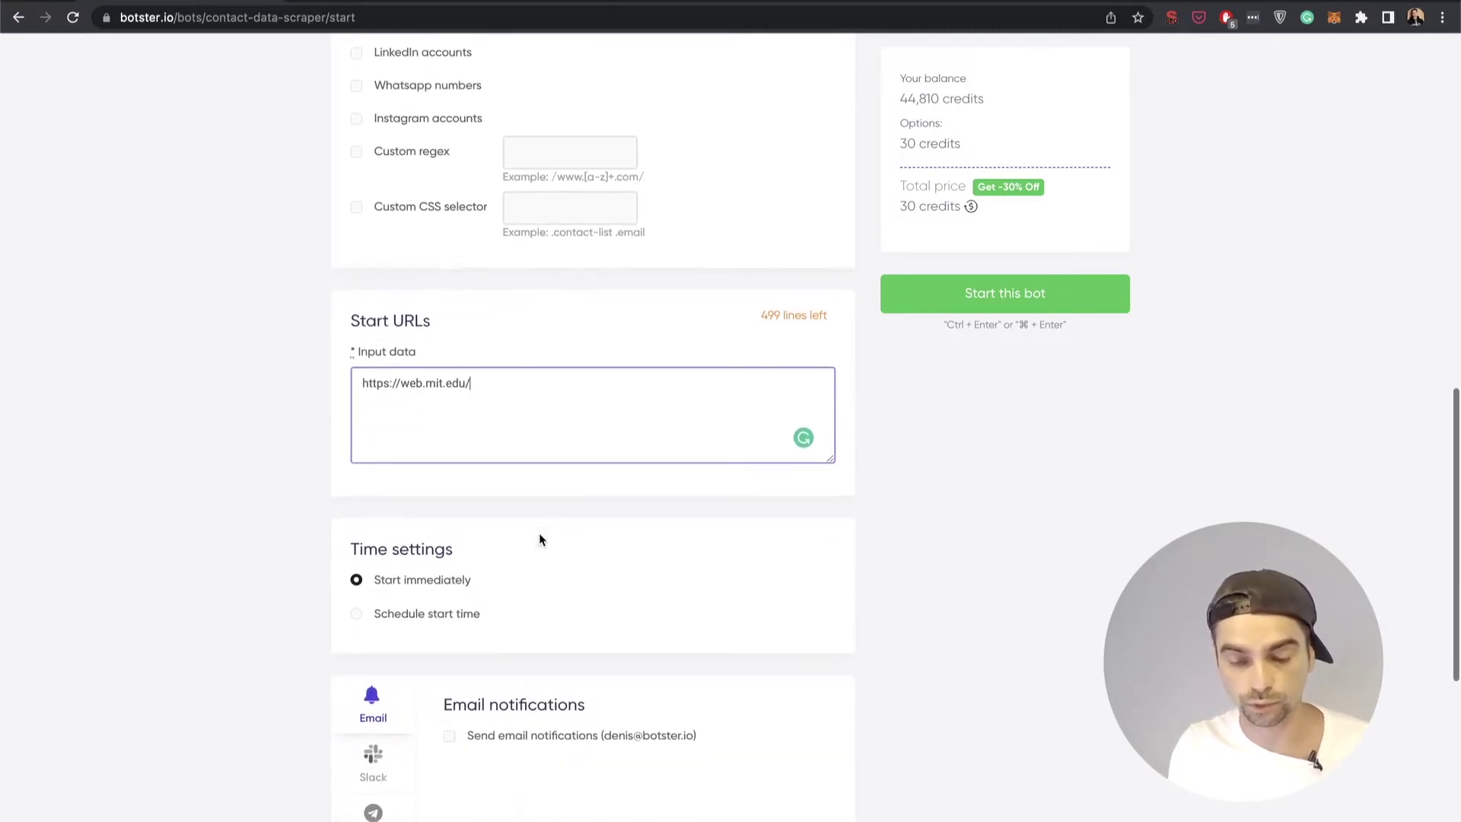
scroll(540, 539, "down", 1)
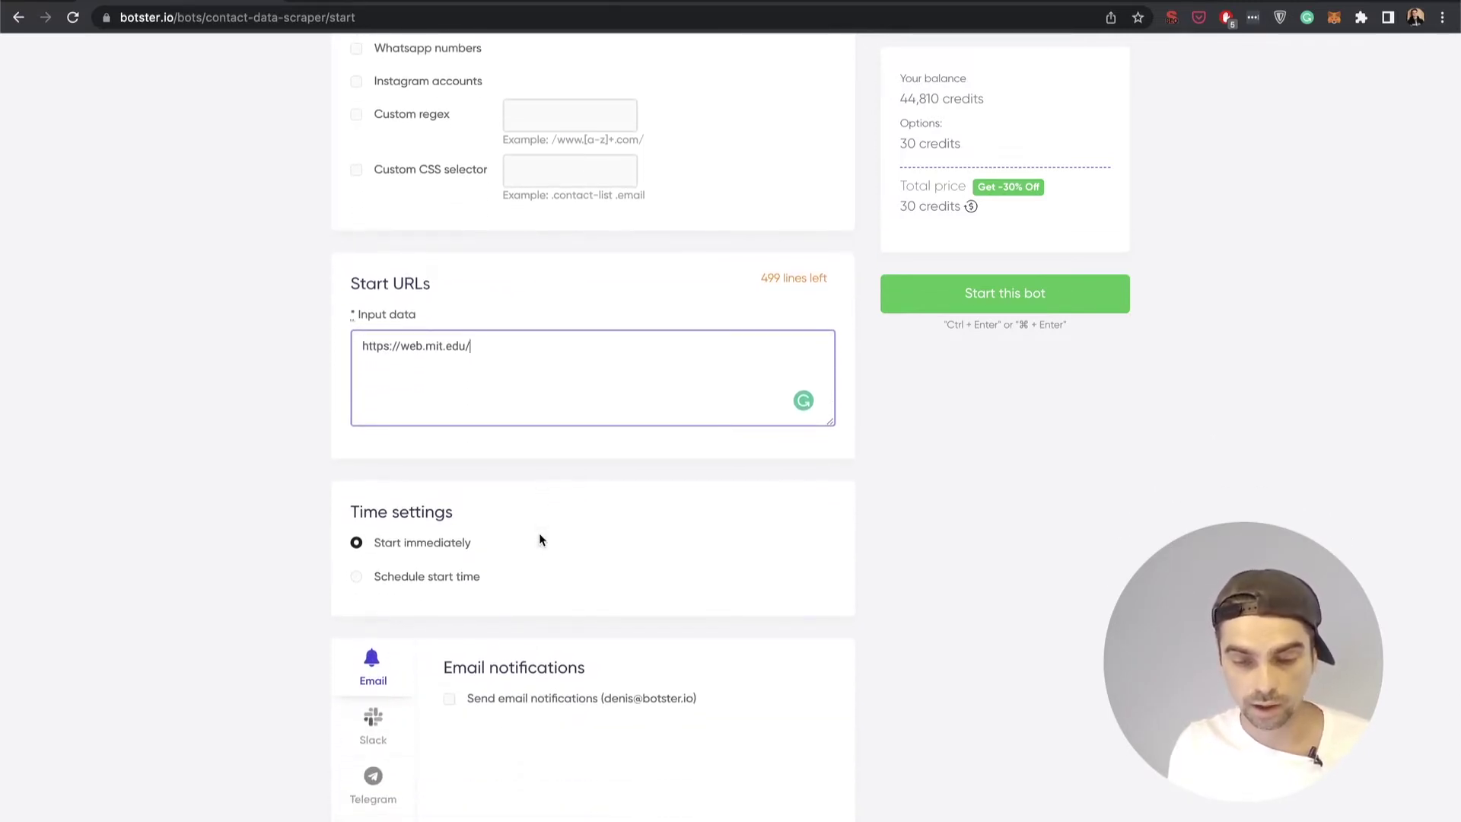
scroll(649, 525, "down", 4)
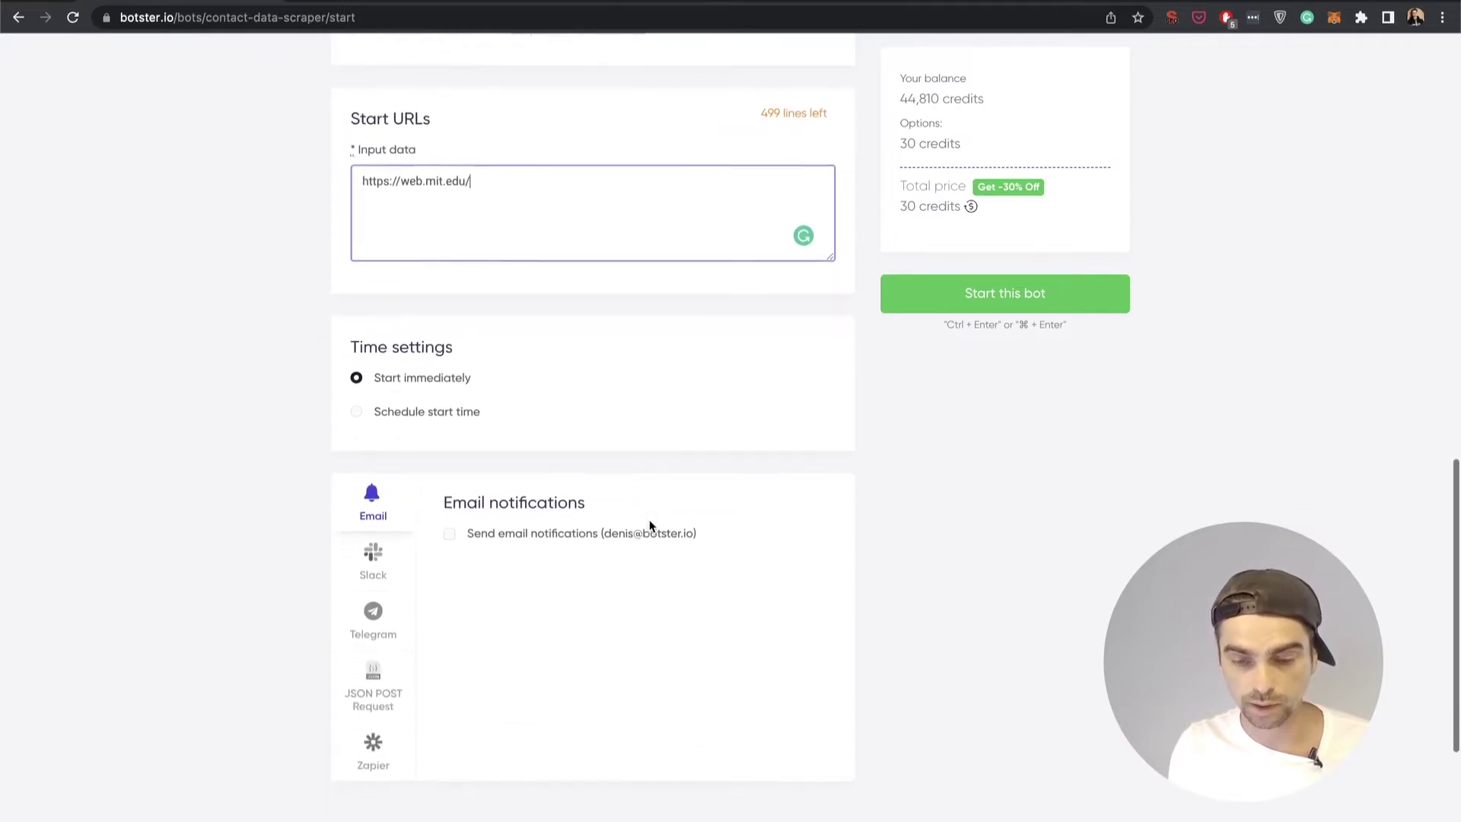
scroll(649, 525, "down", 1)
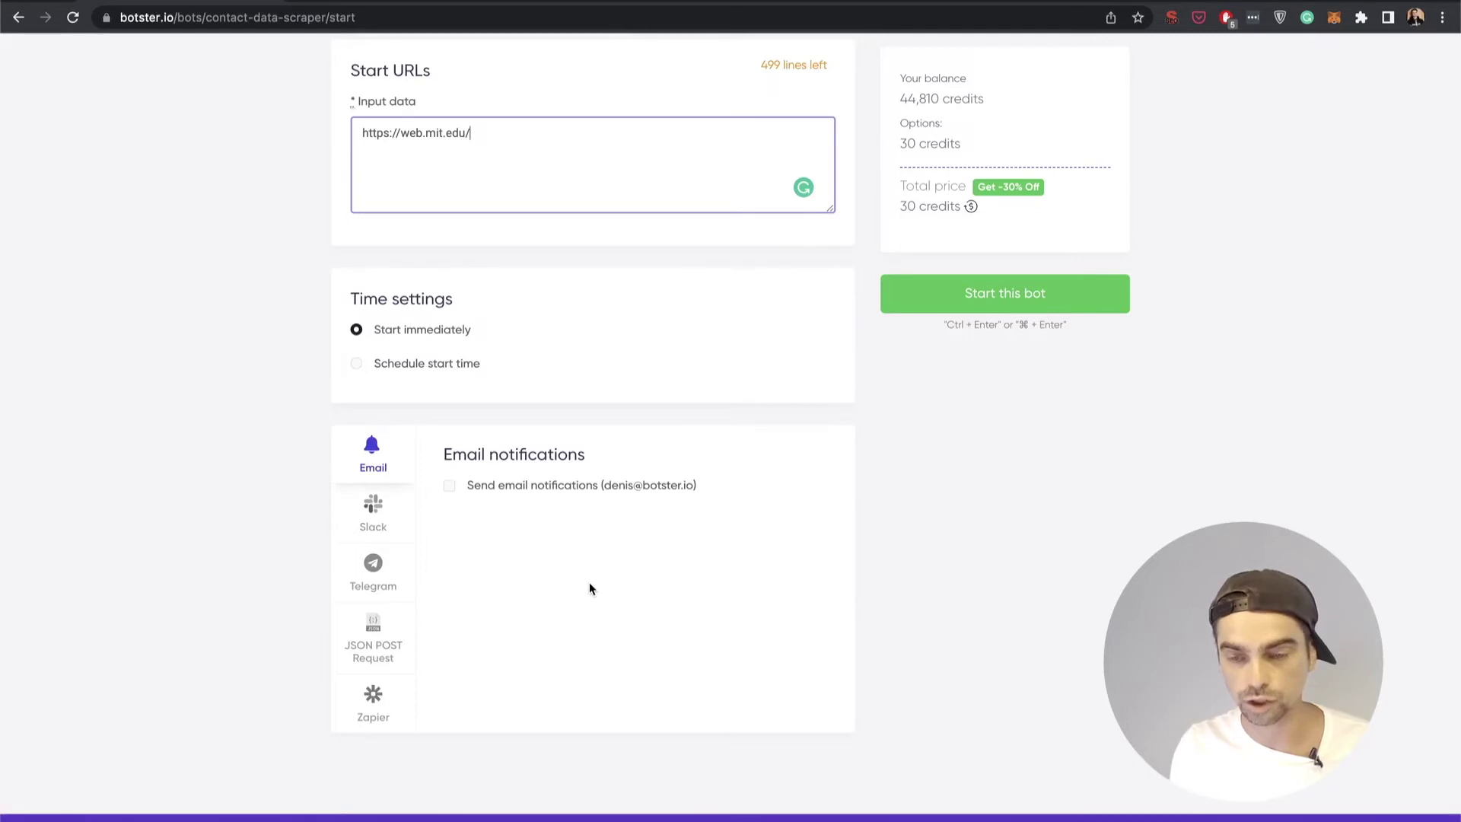
scroll(589, 587, "up", 6)
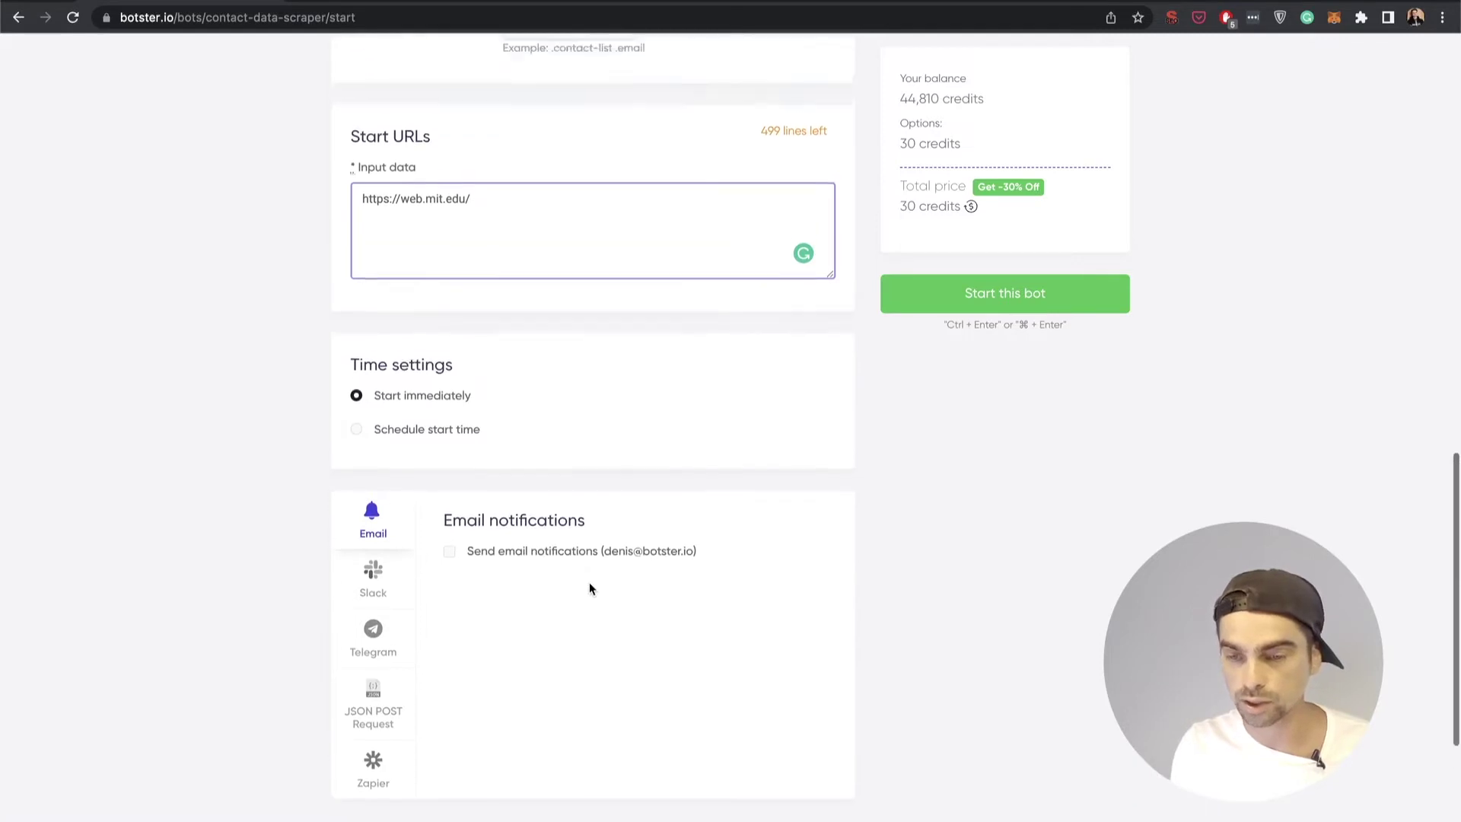
left_click(1005, 298)
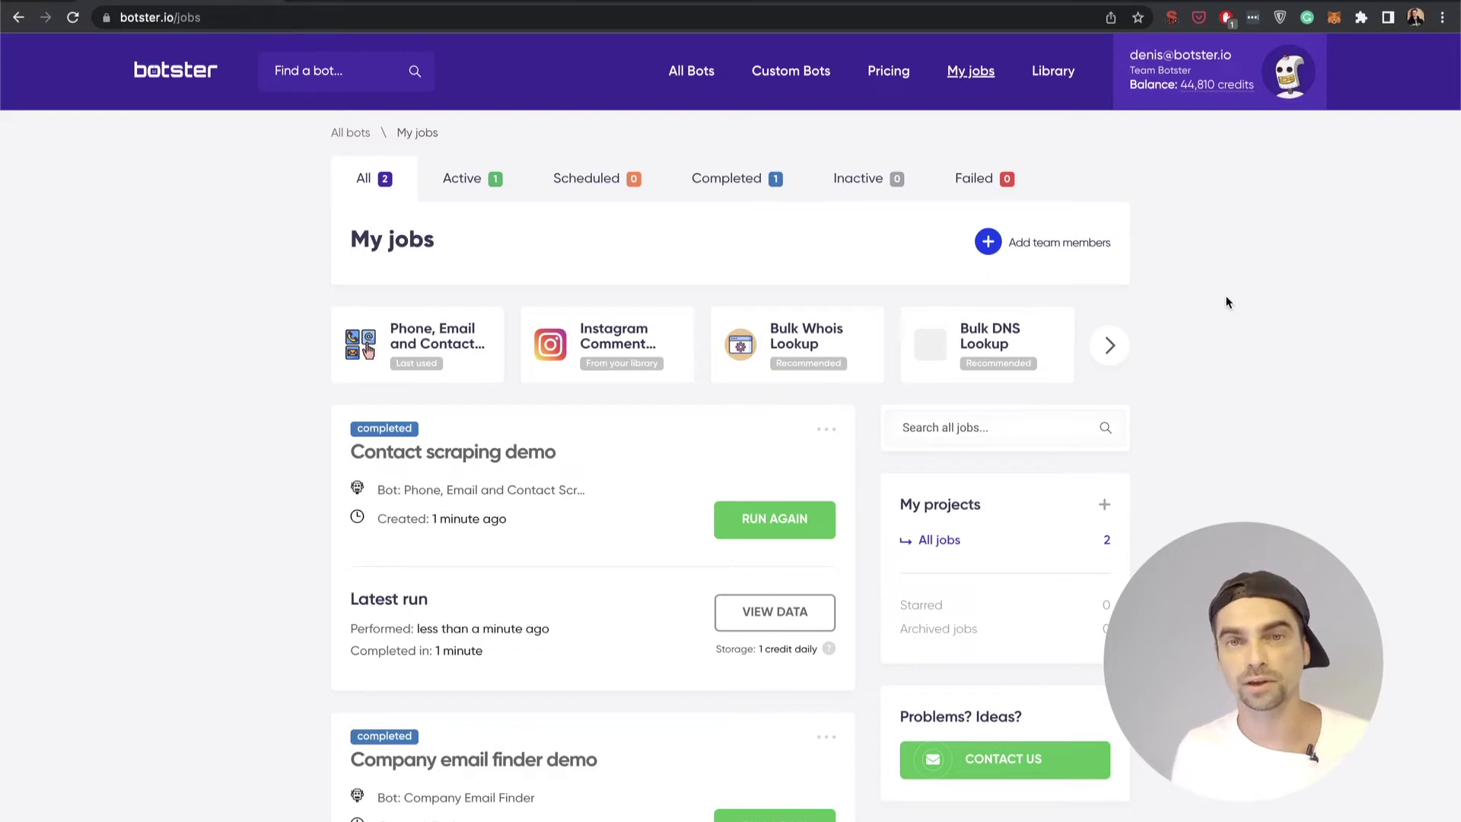
Step: Open the 'Contact scraping demo' results listing three mit.edu emails from the contact page
scroll(1227, 302, "down", 2)
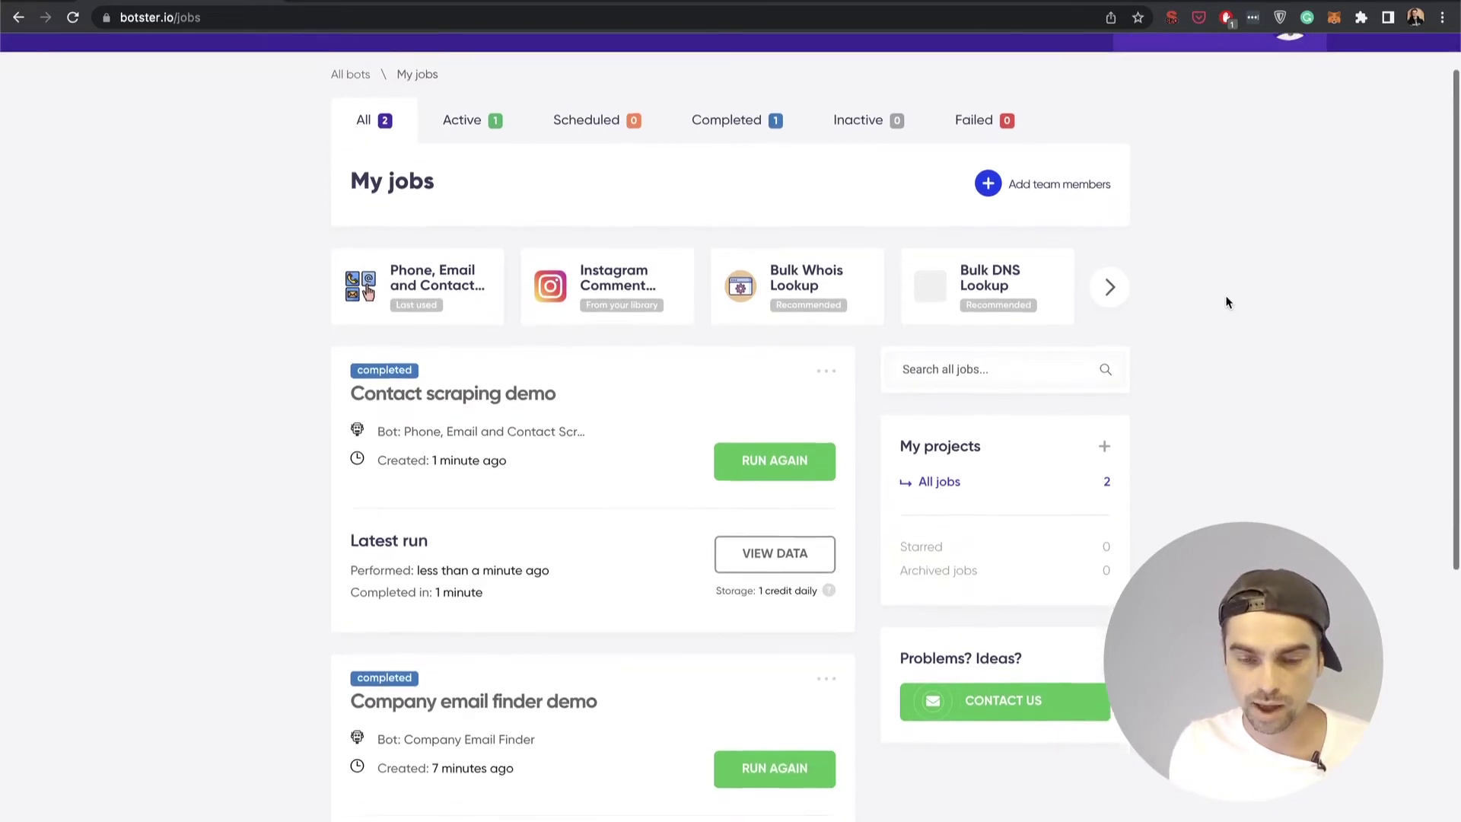
scroll(646, 428, "down", 1)
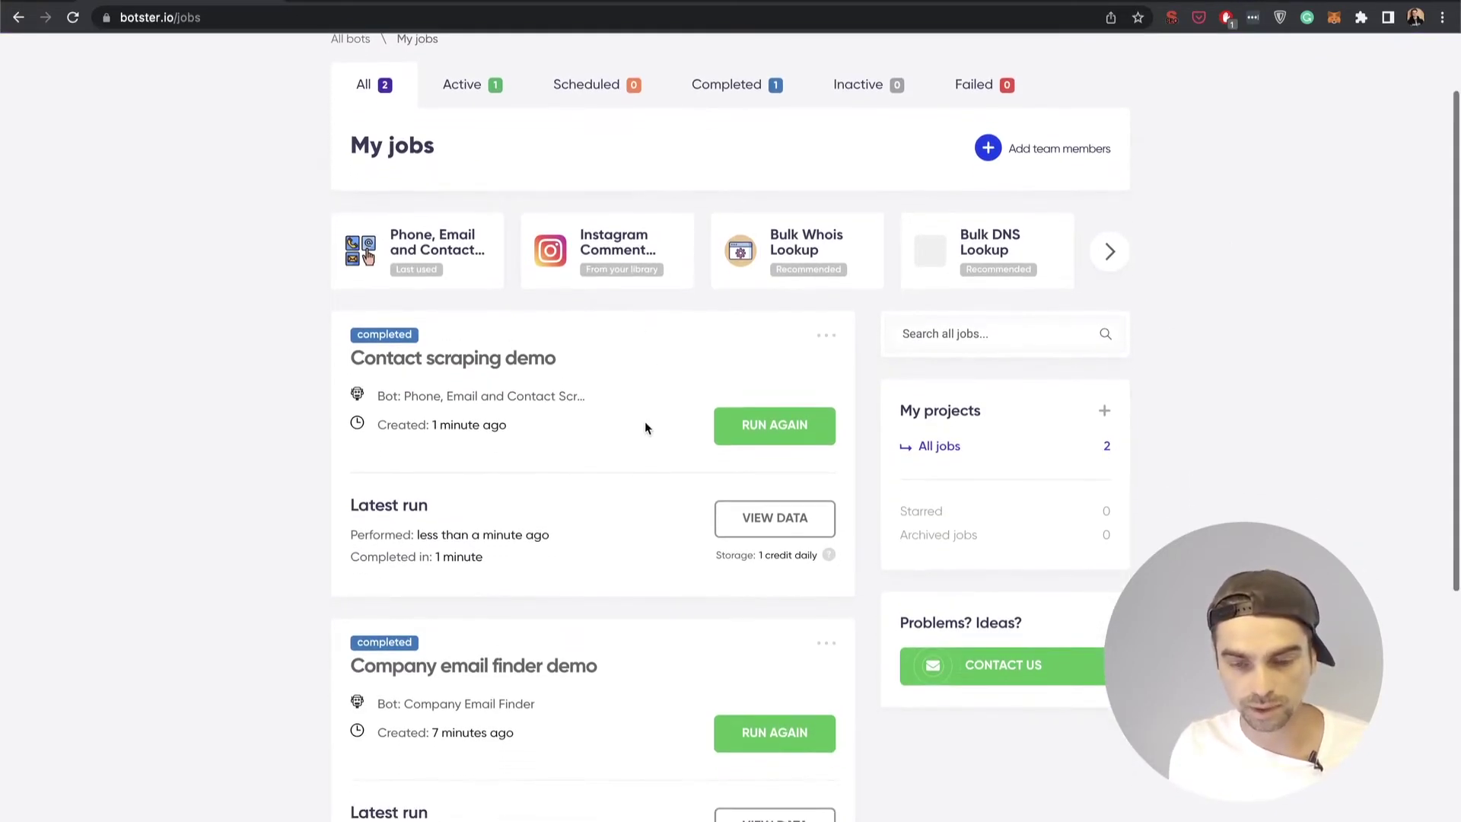
left_click(760, 520)
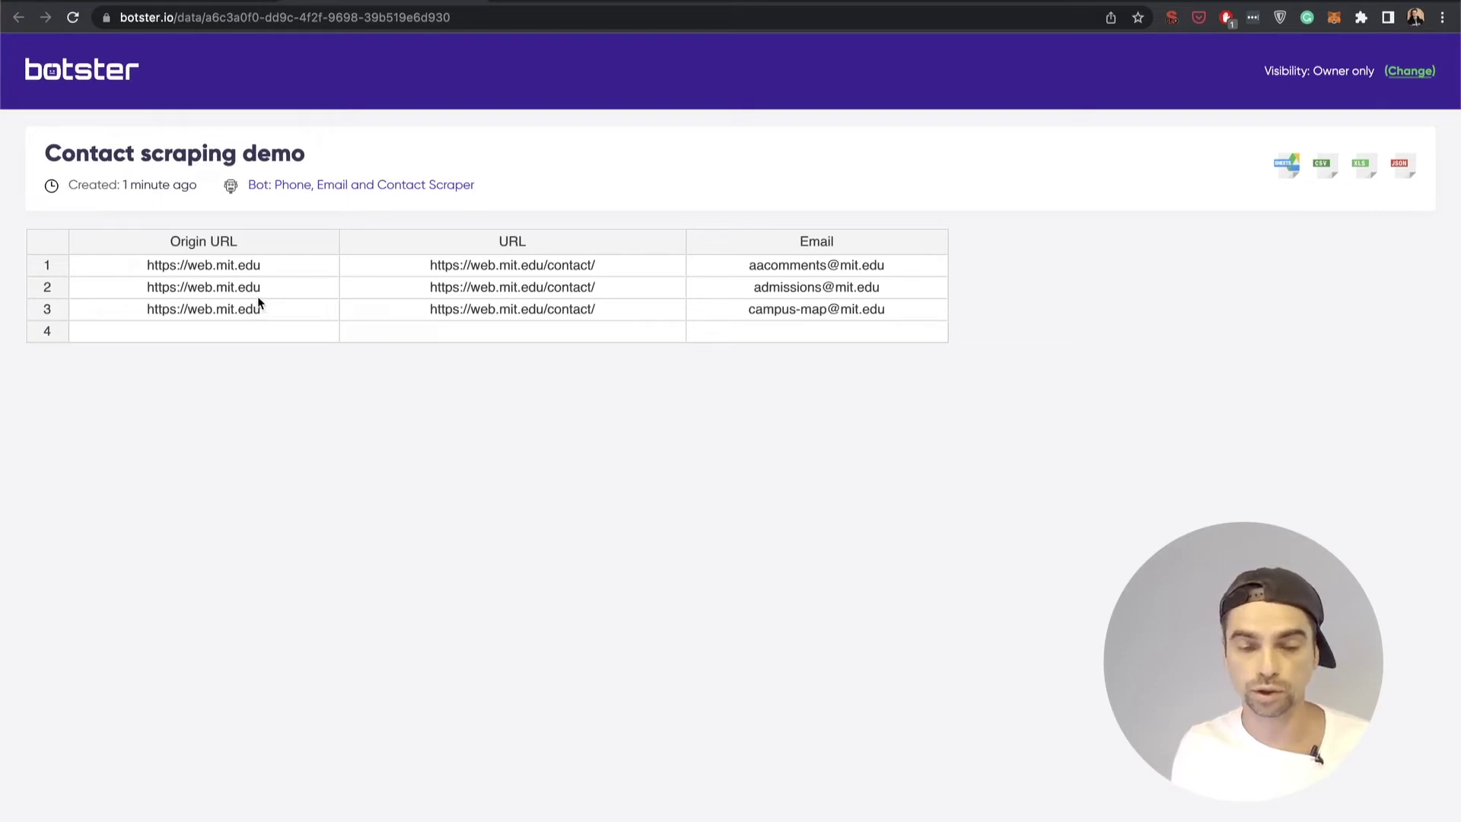
left_click(258, 302)
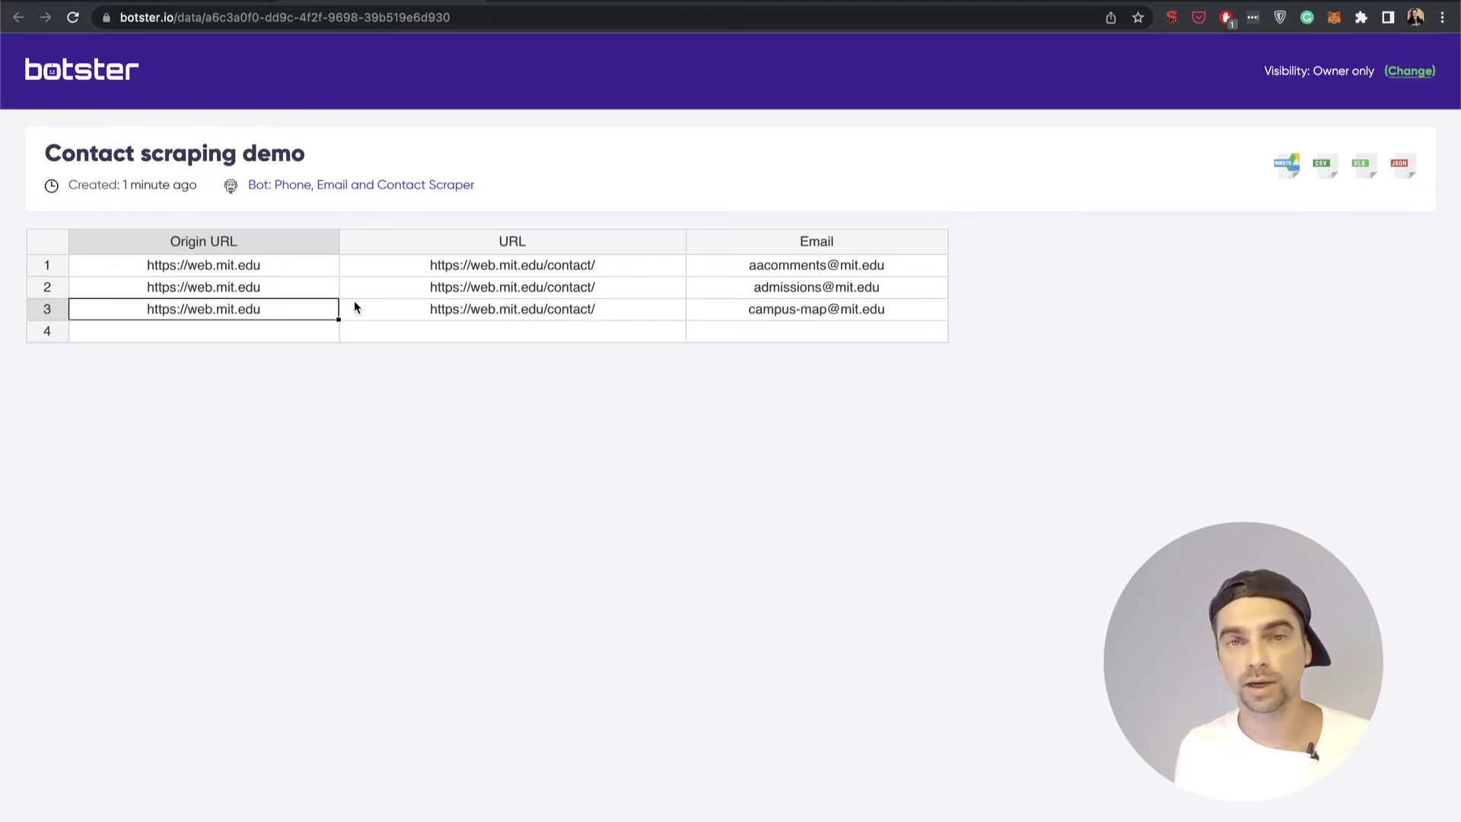
left_click(290, 271)
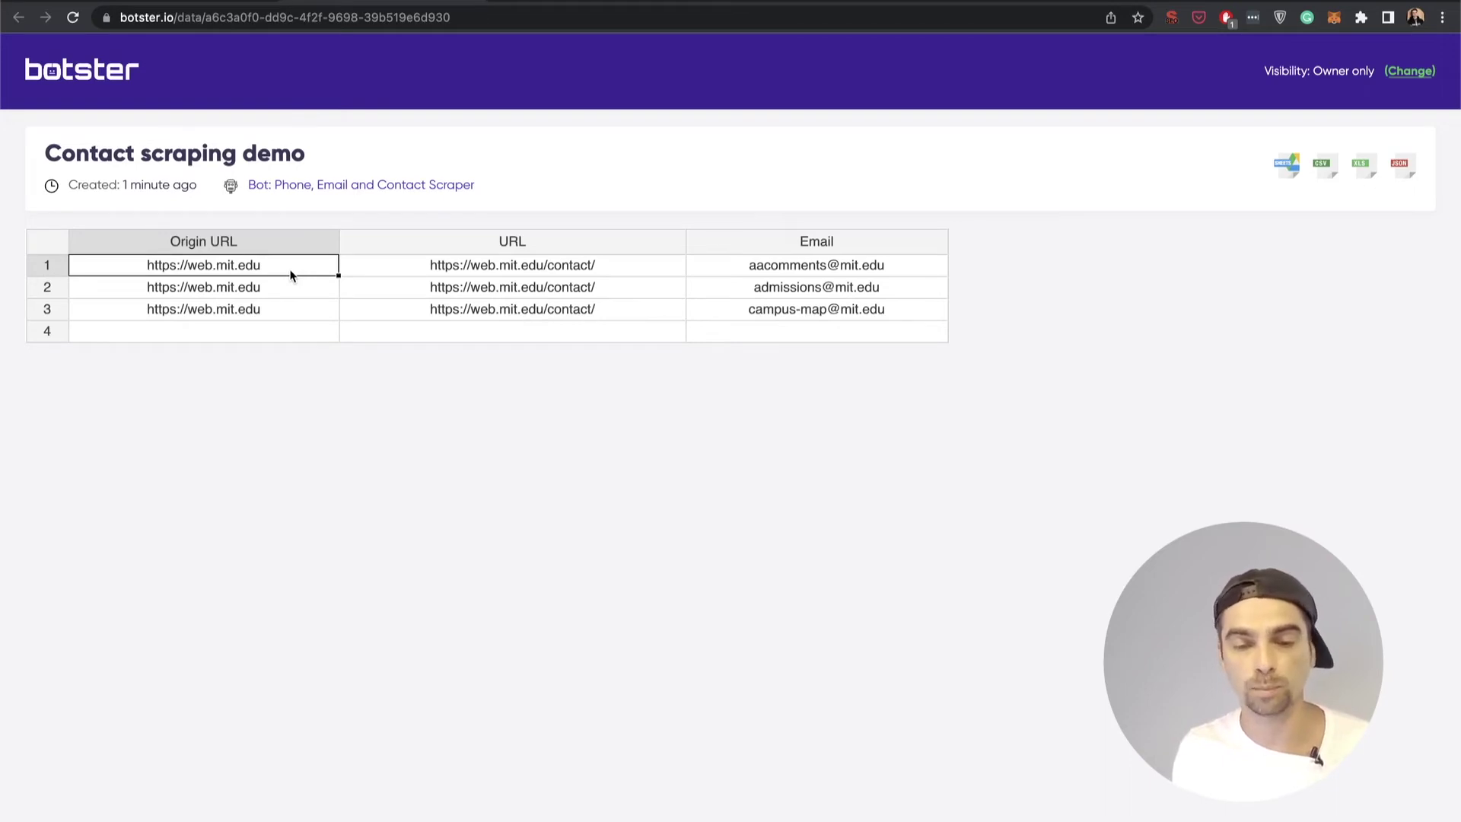
left_click_drag(817, 268, 818, 316)
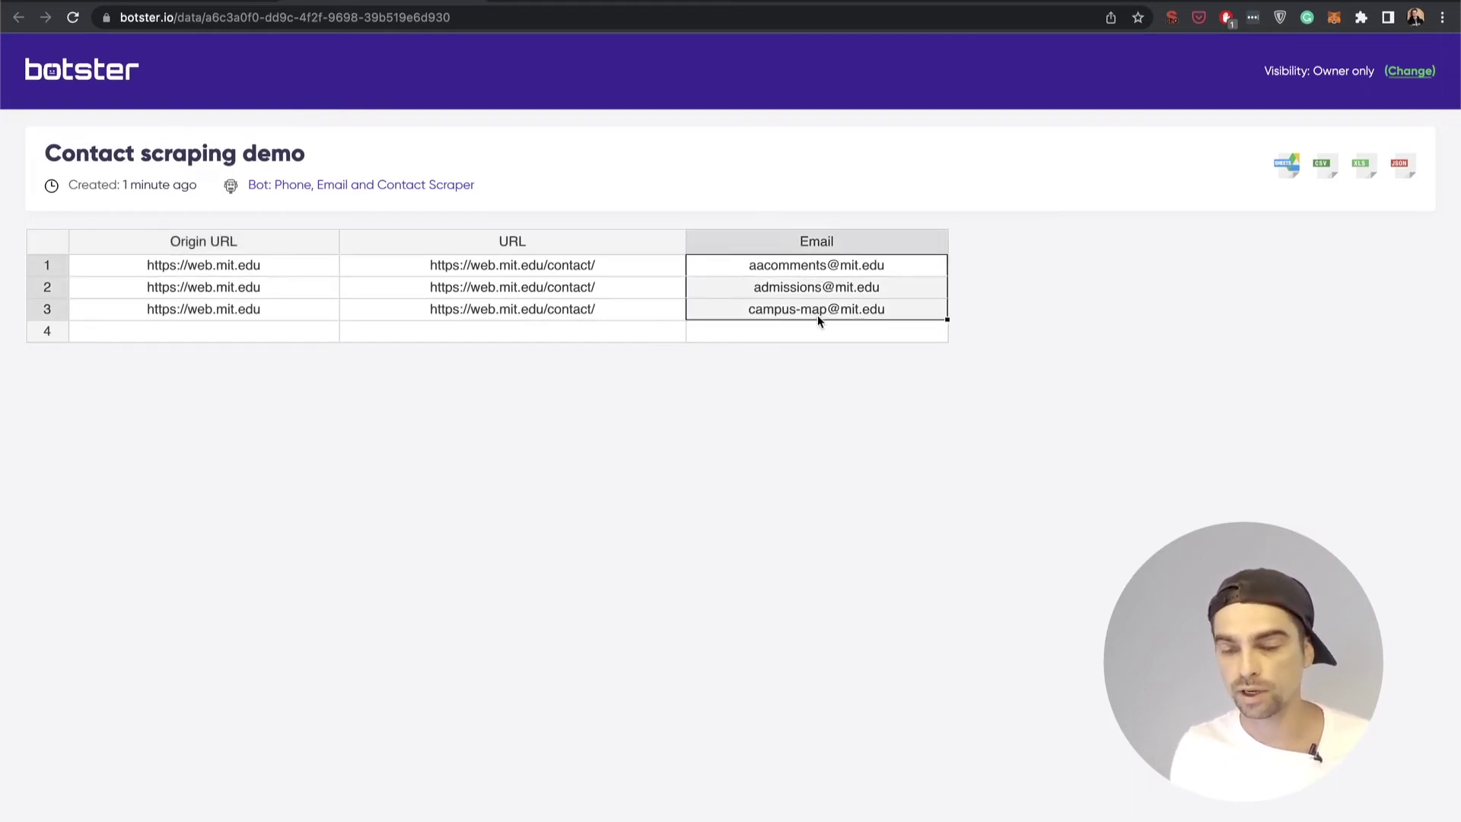
left_click_drag(612, 267, 610, 308)
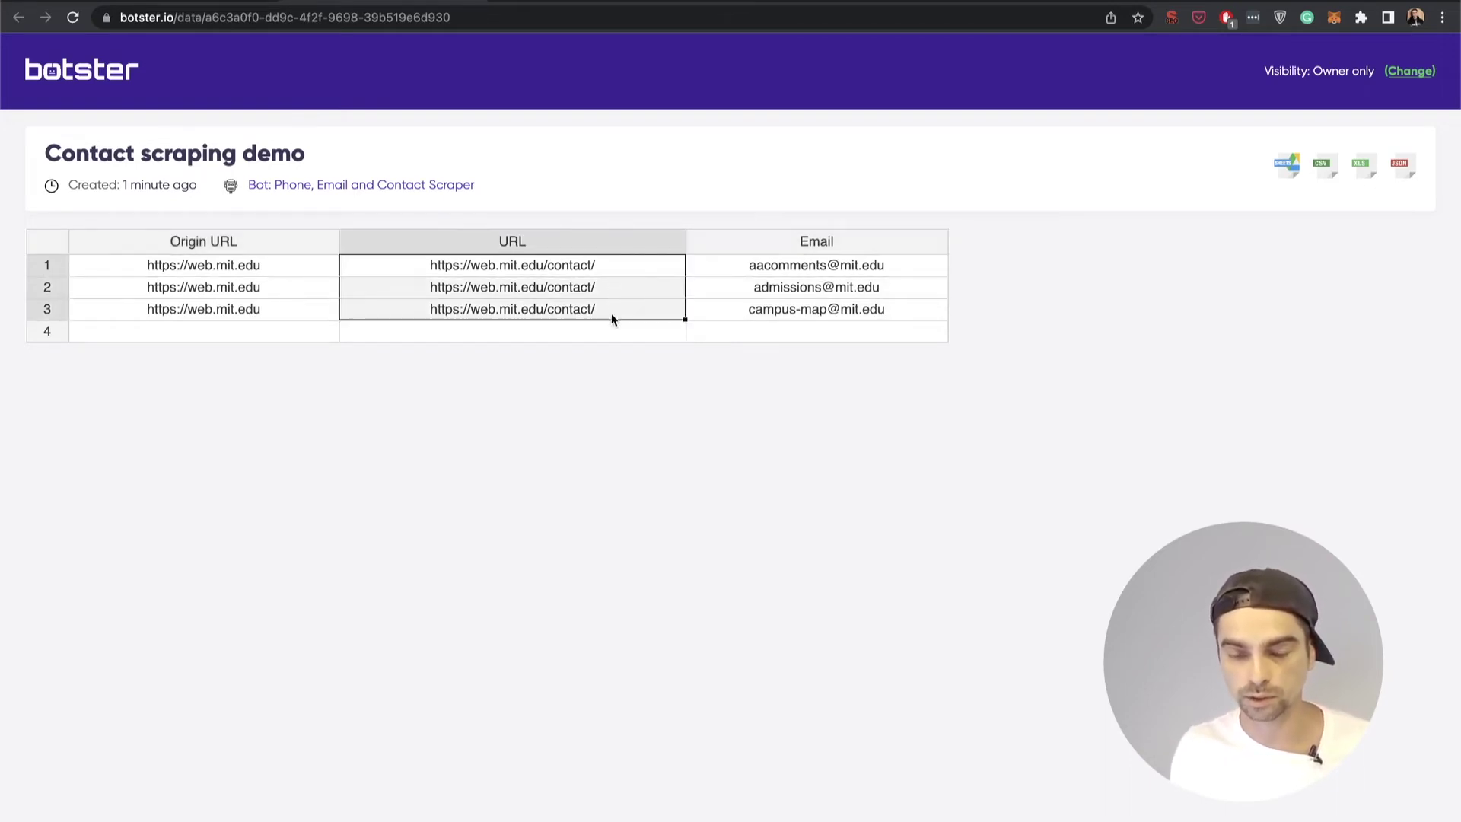
left_click(612, 318)
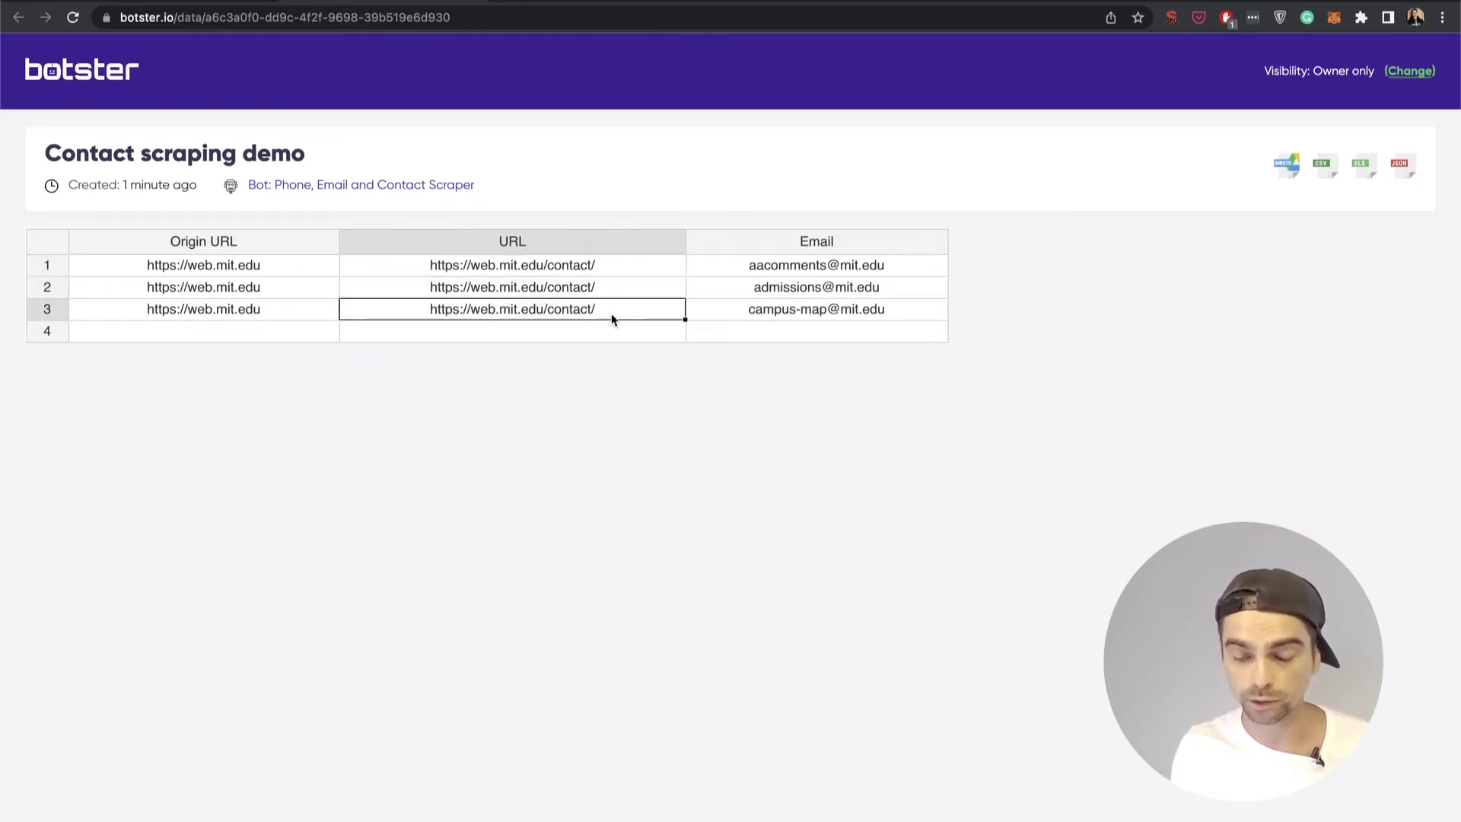
key("Up")
key("Up")
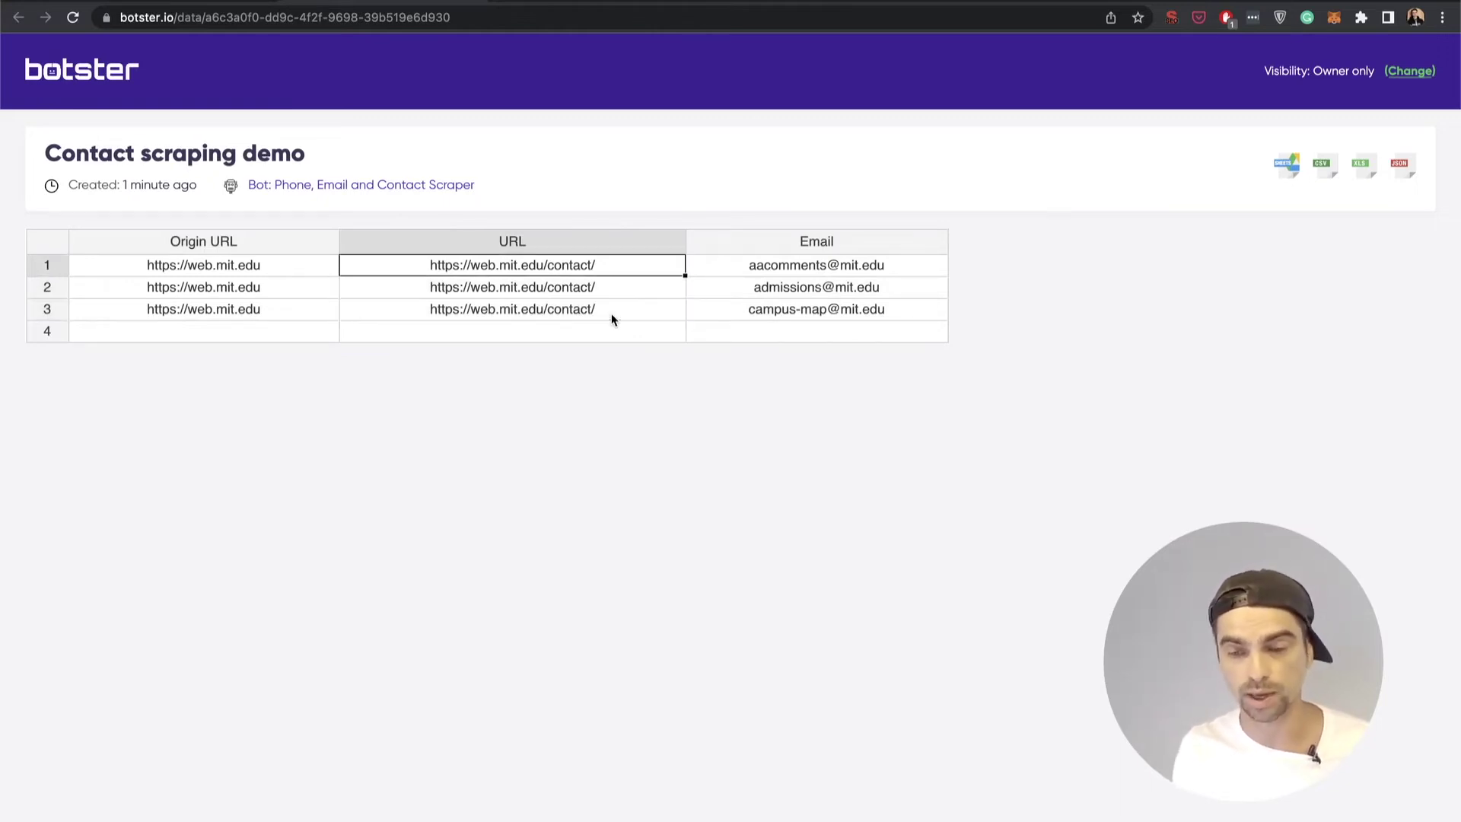
key("Right")
key("Down")
key("Down")
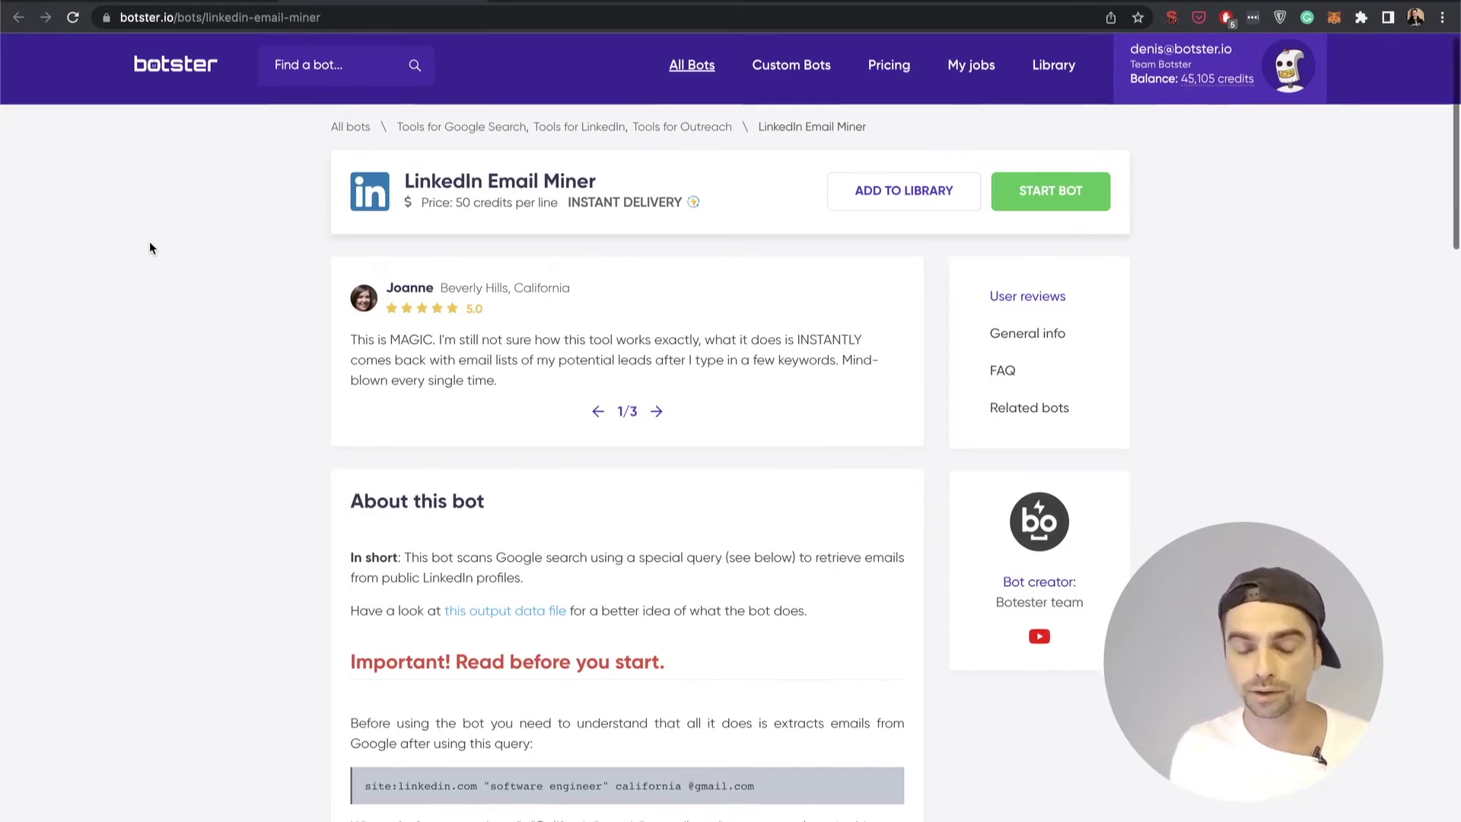
Step: Highlight the LinkedIn Email Miner's example Google query, then go to the Google homepage
scroll(150, 242, "down", 5)
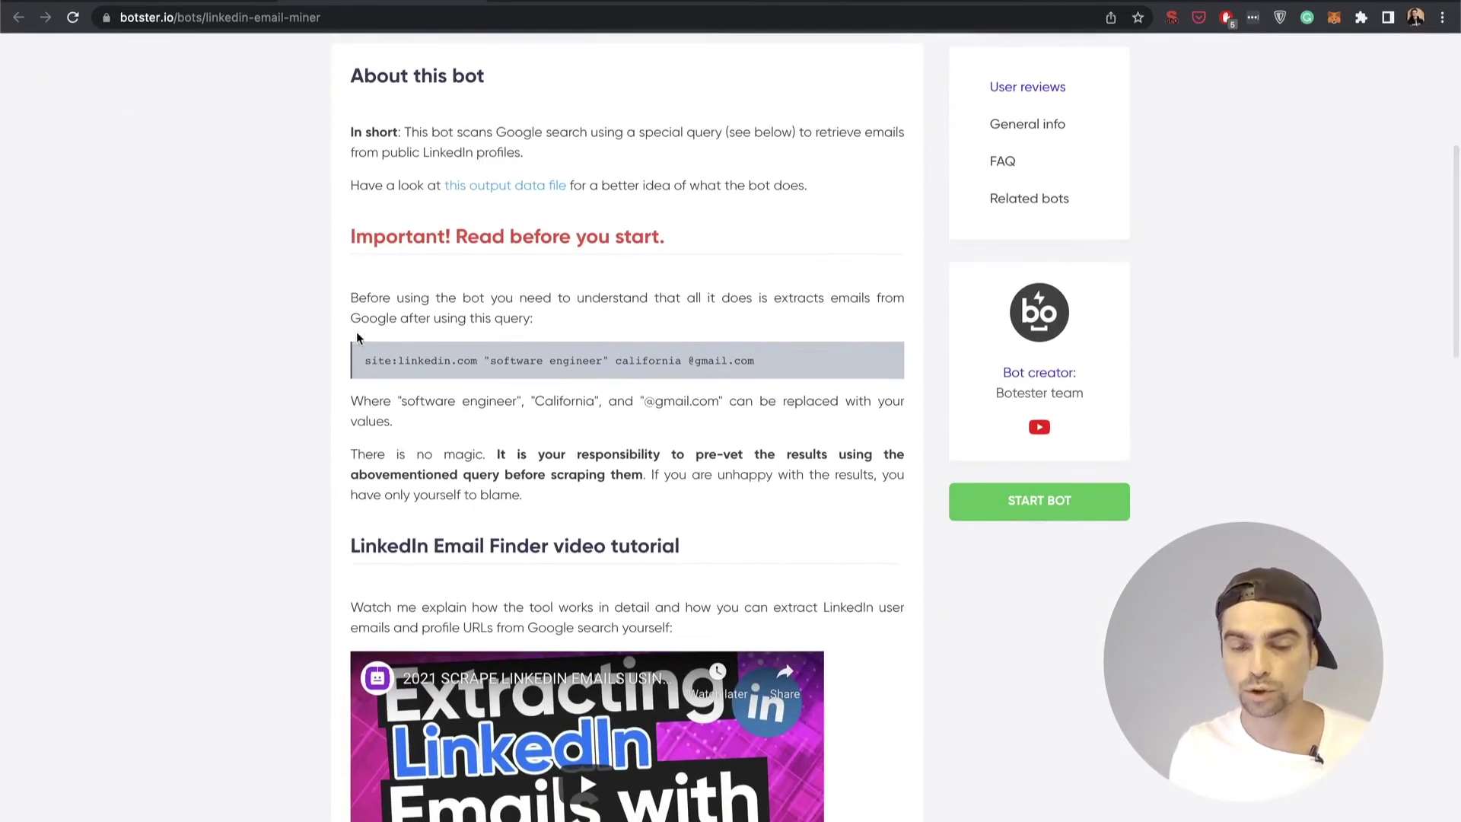
left_click_drag(358, 366, 809, 365)
key("super+c")
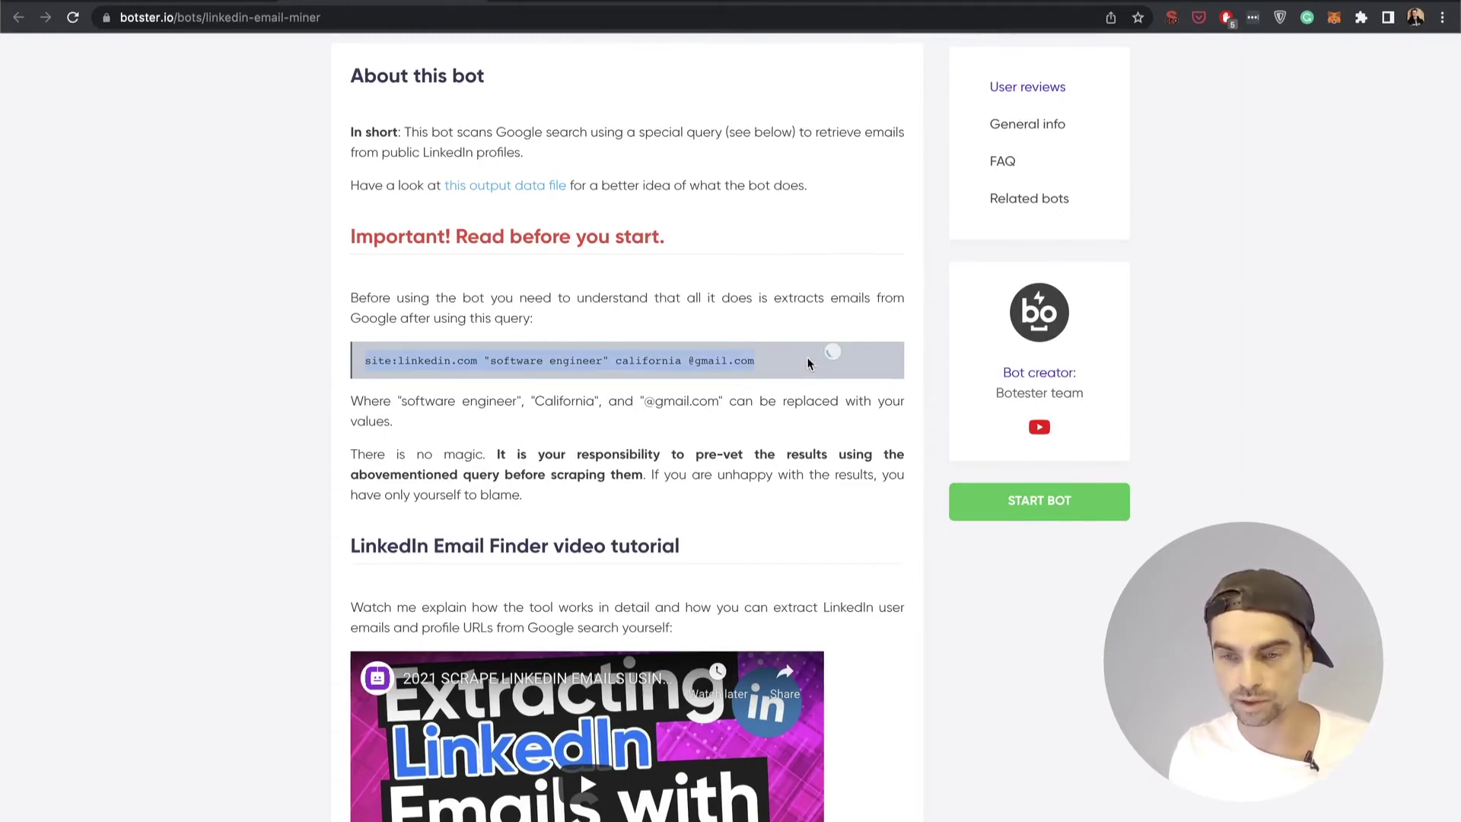
left_click(930, 3)
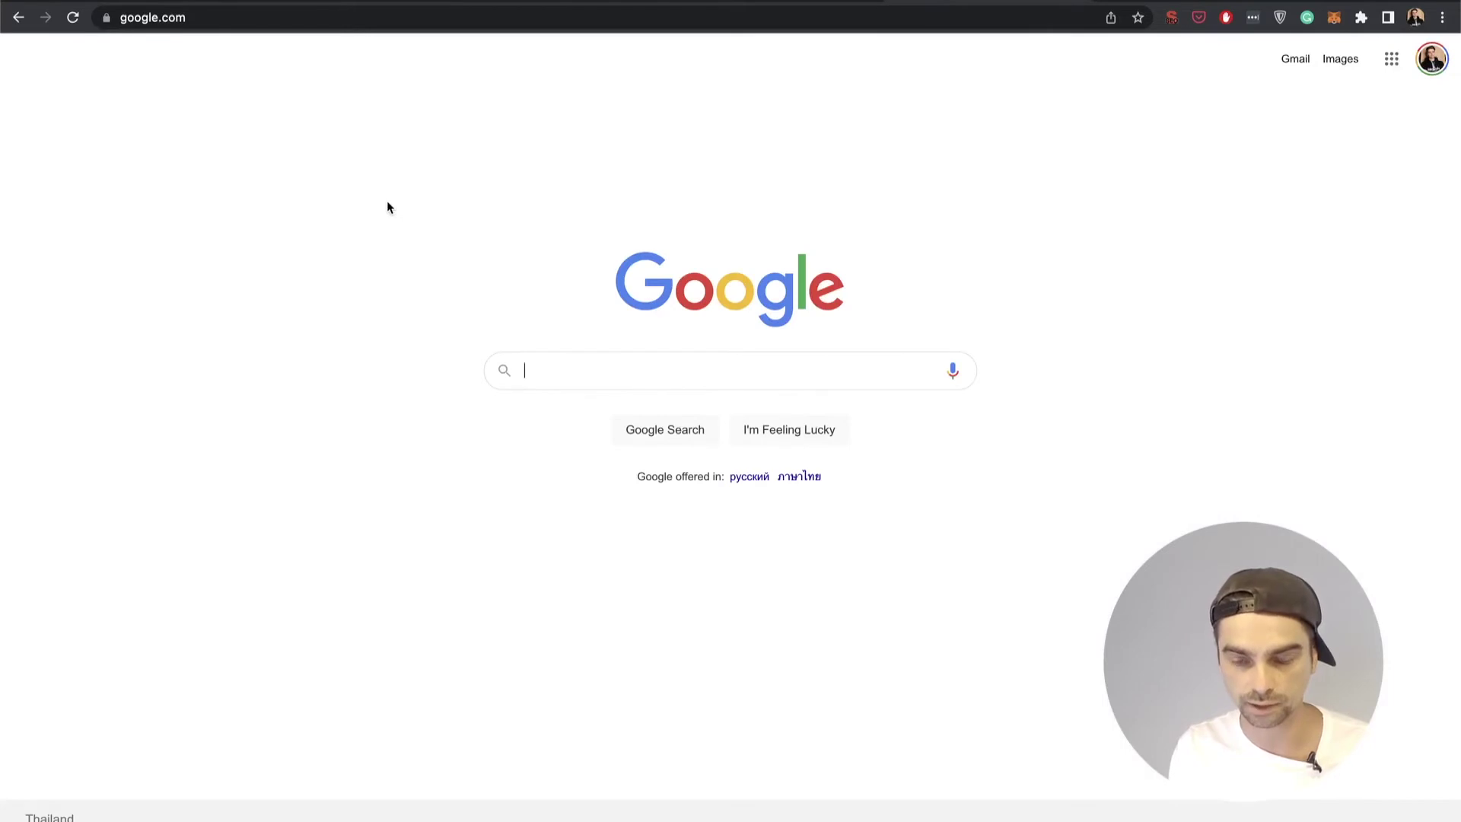
key("super+v")
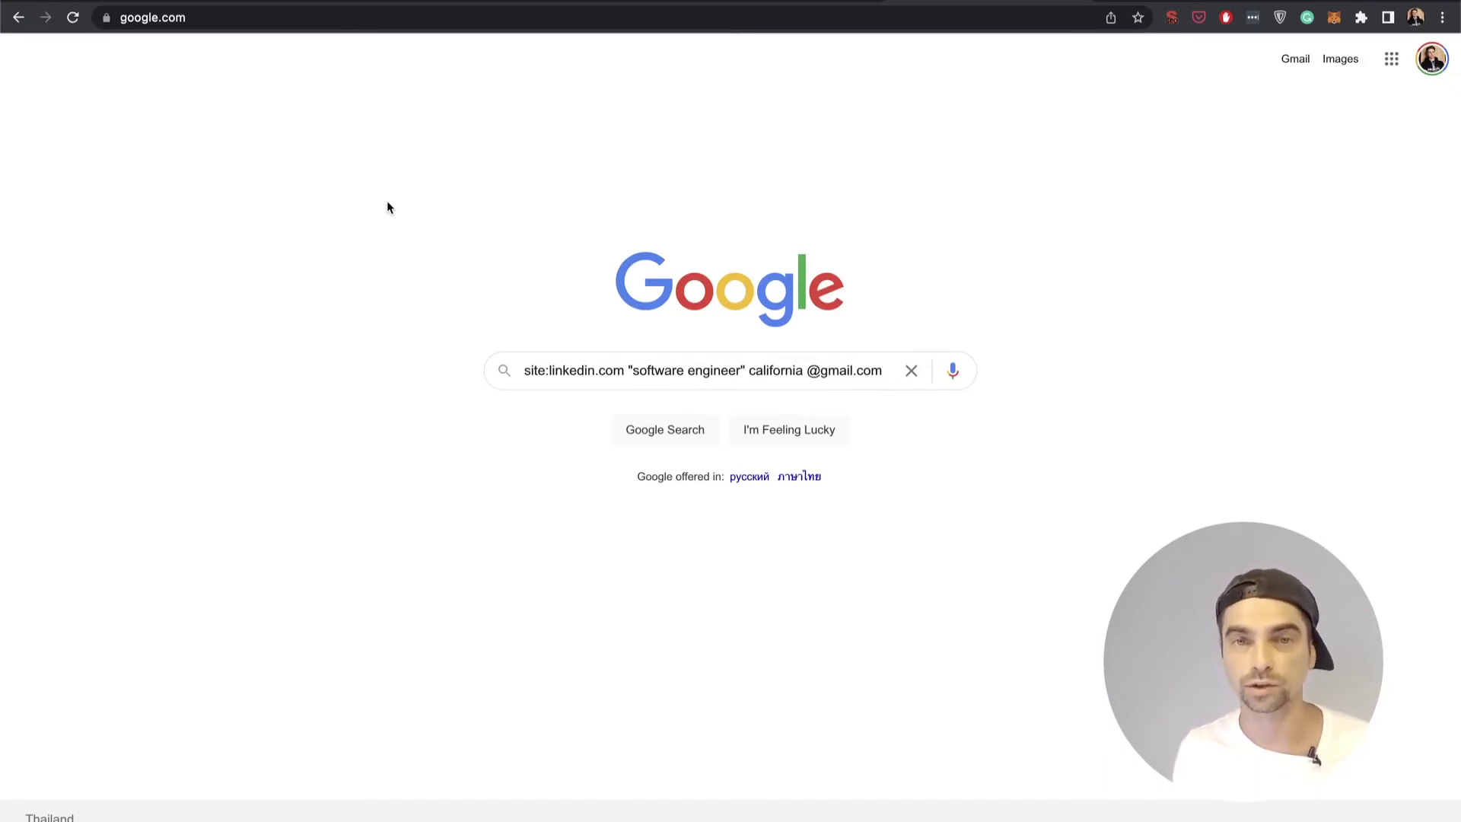
double_click(528, 371)
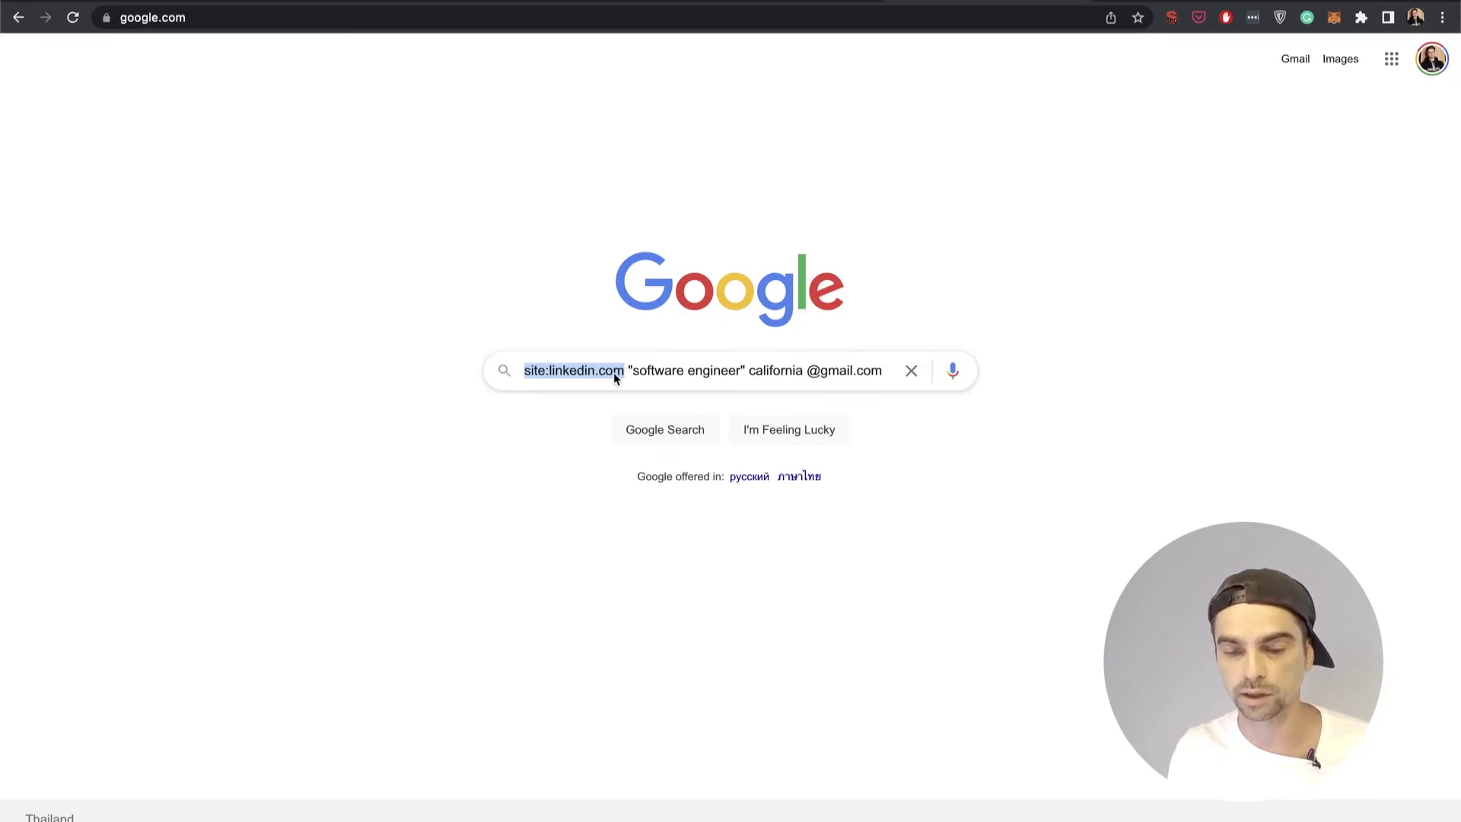
left_click_drag(548, 372, 524, 372)
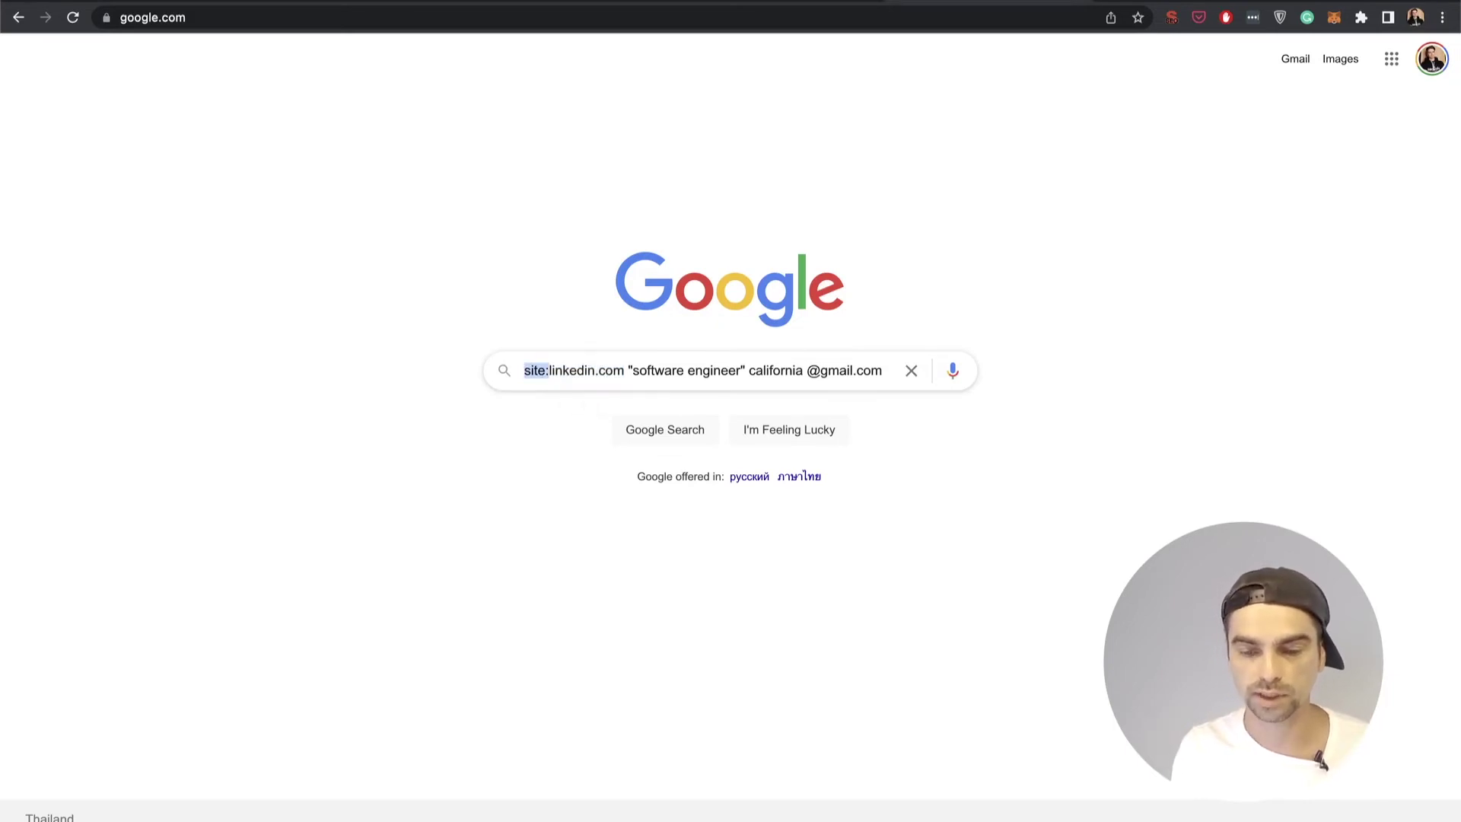
left_click(741, 373)
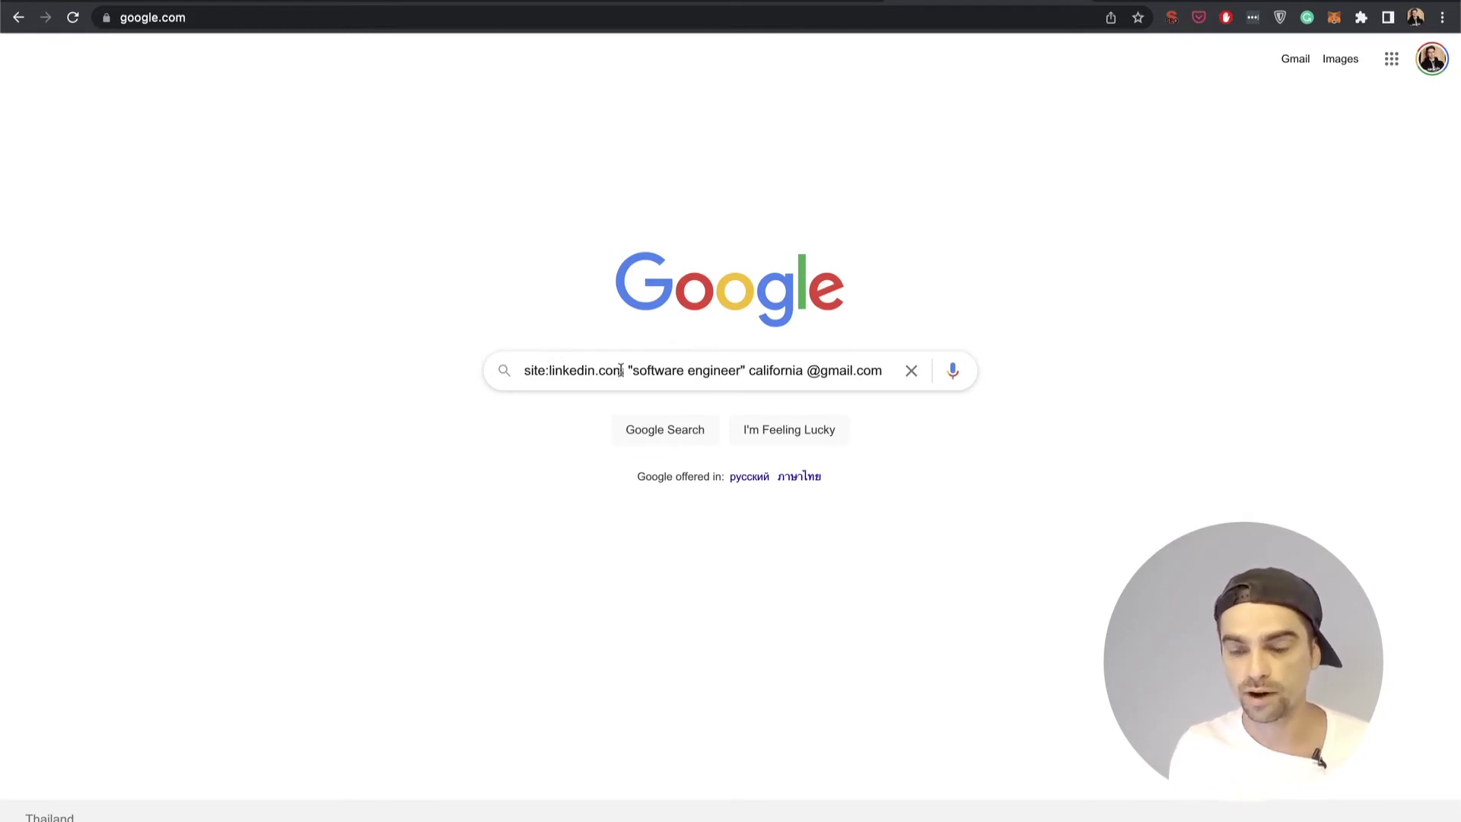
double_click(771, 376)
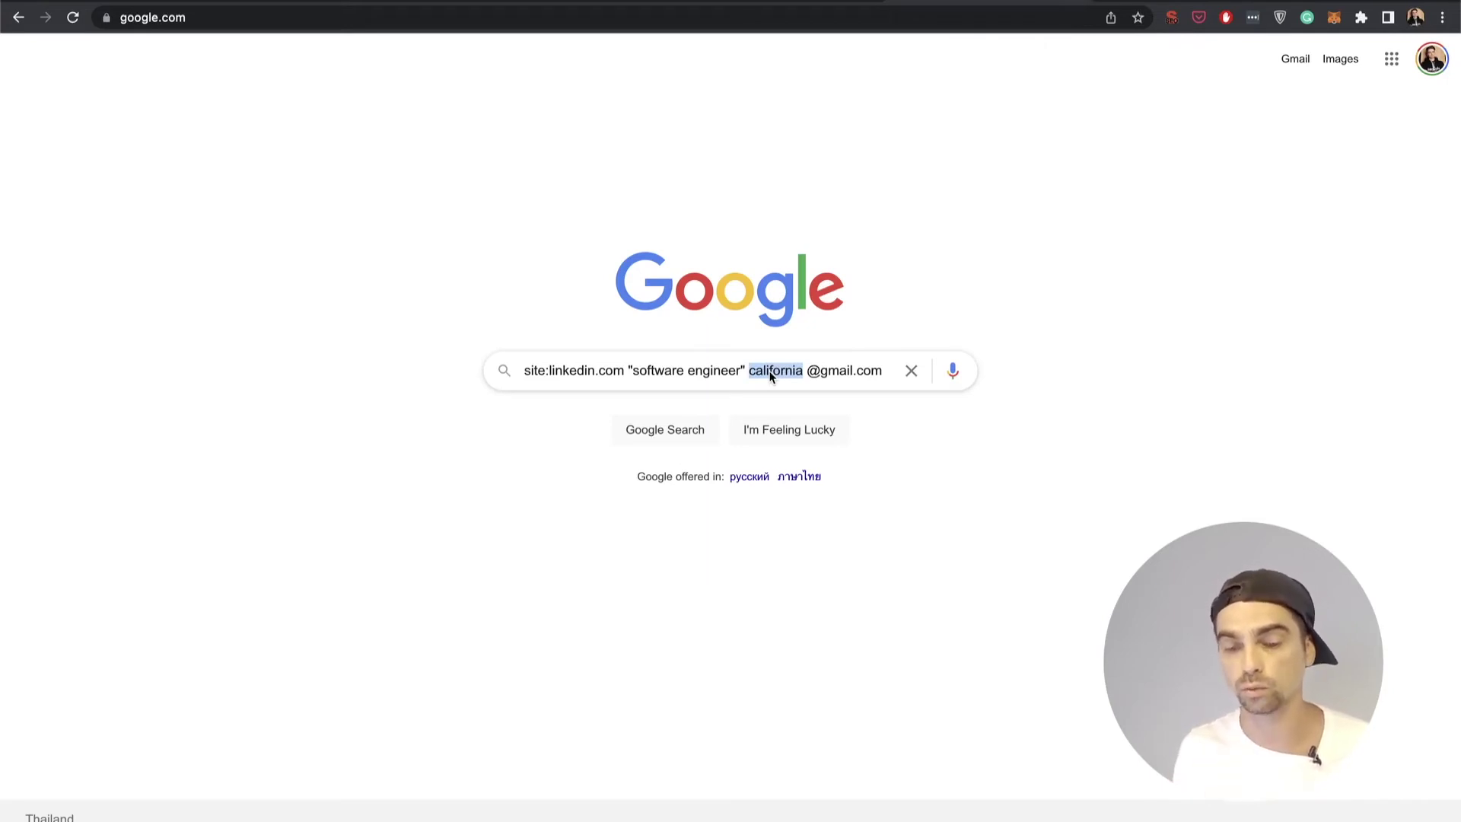
key("Right")
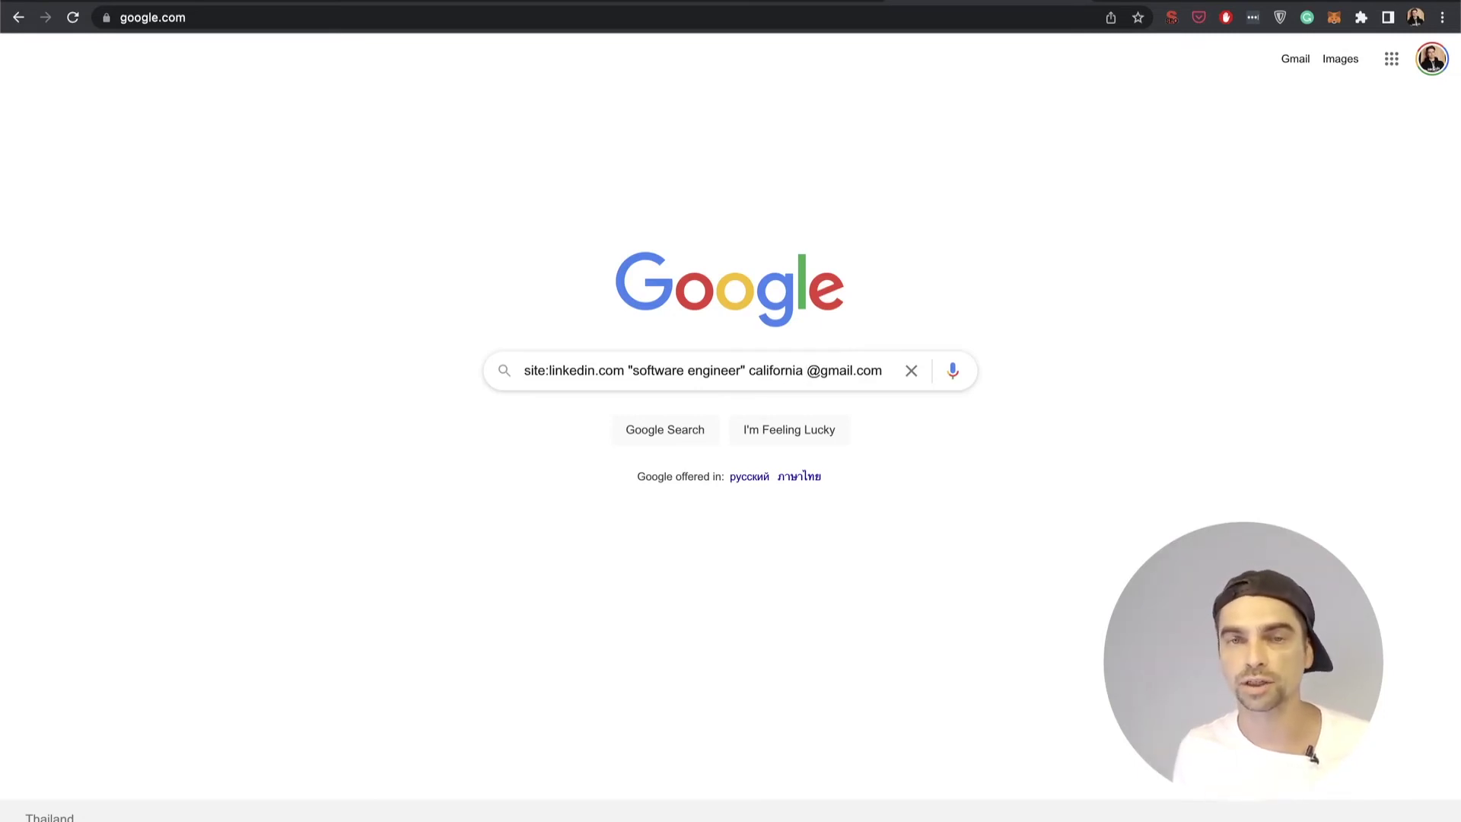
key("Return")
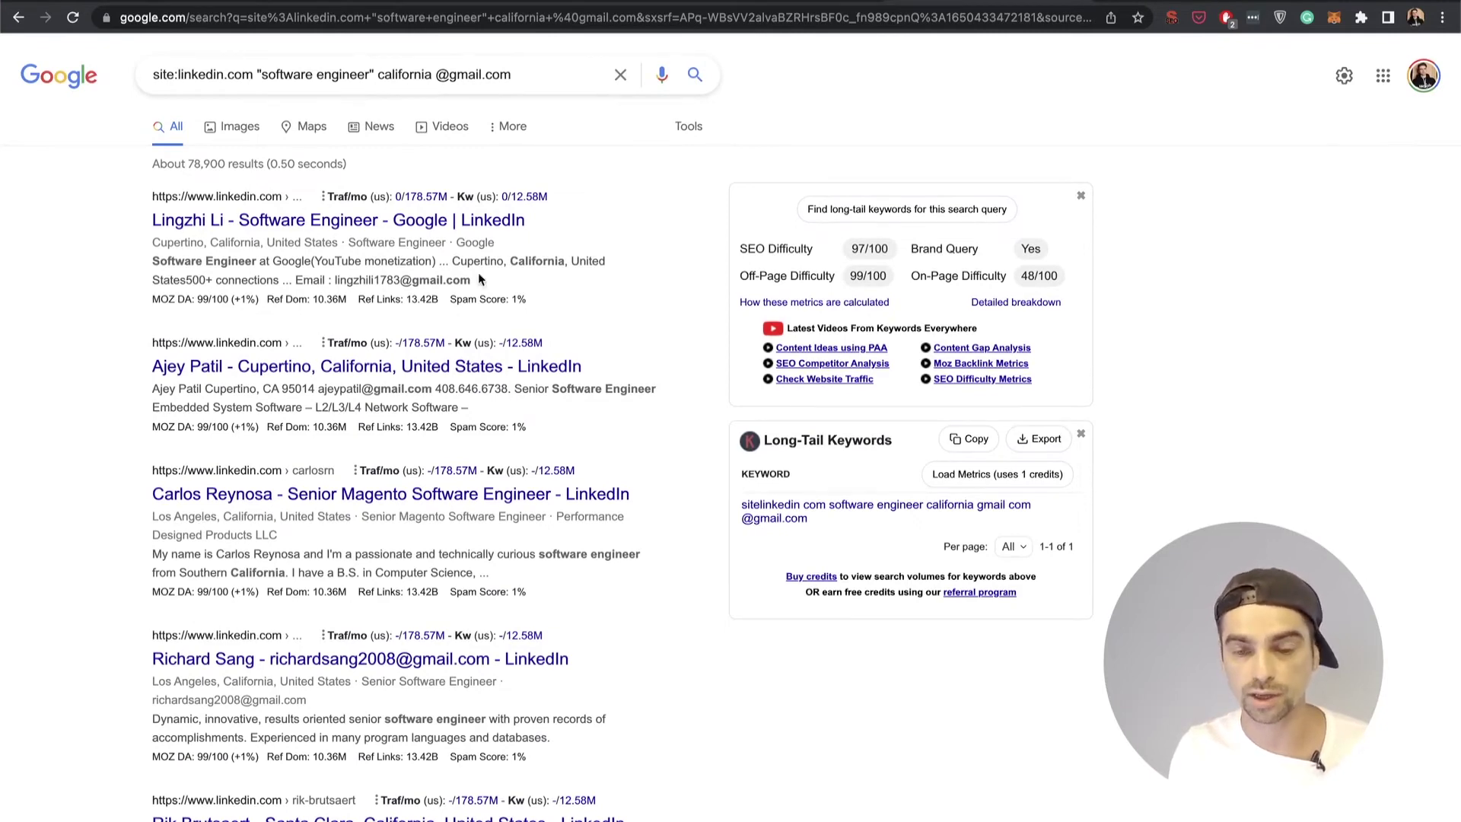
Step: Browse the LinkedIn results to page 4, noting an email, then start a job in Botster's LinkedIn Email Miner
left_click_drag(336, 282, 397, 283)
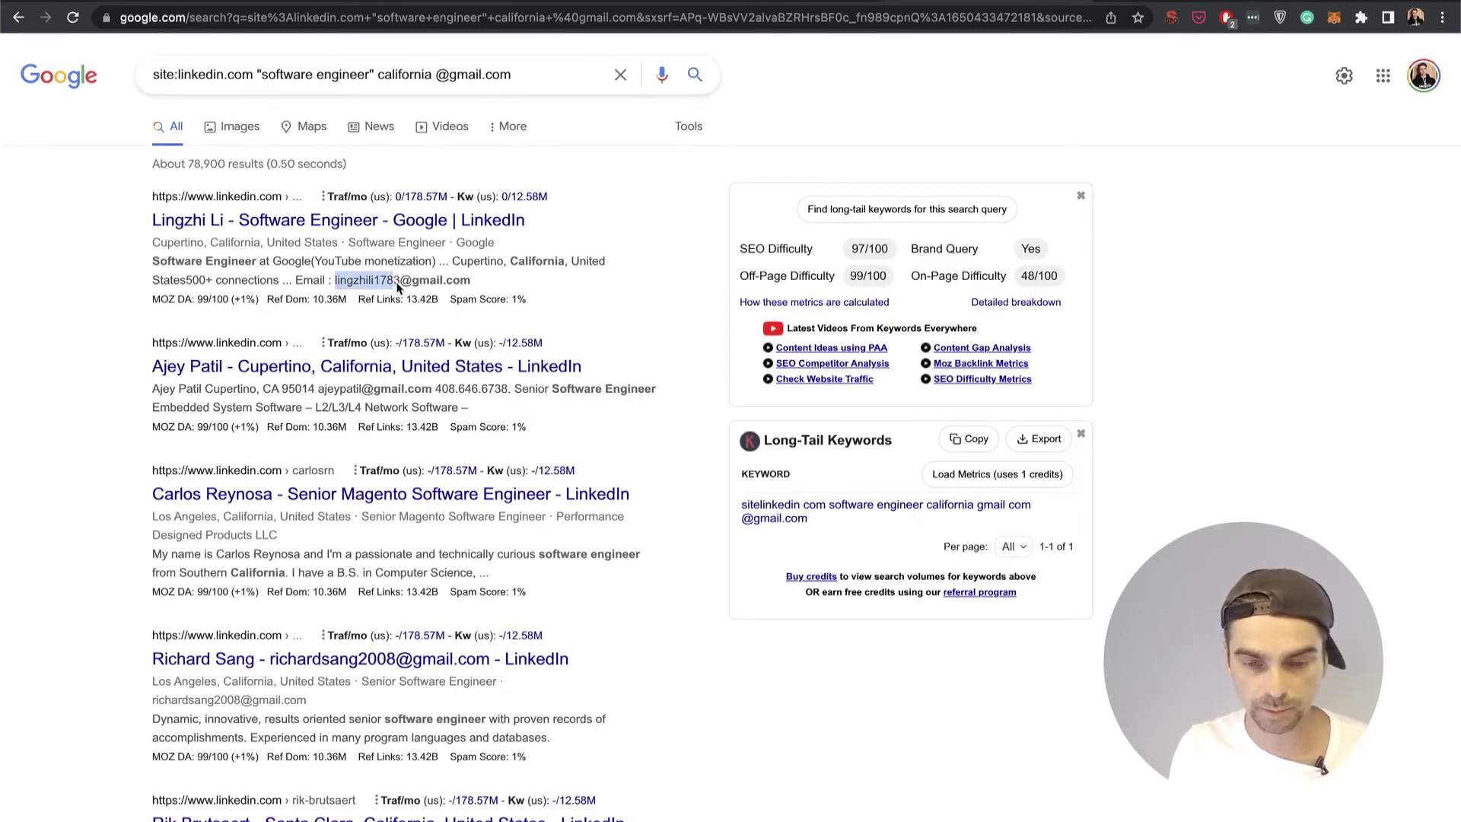
scroll(398, 283, "down", 2)
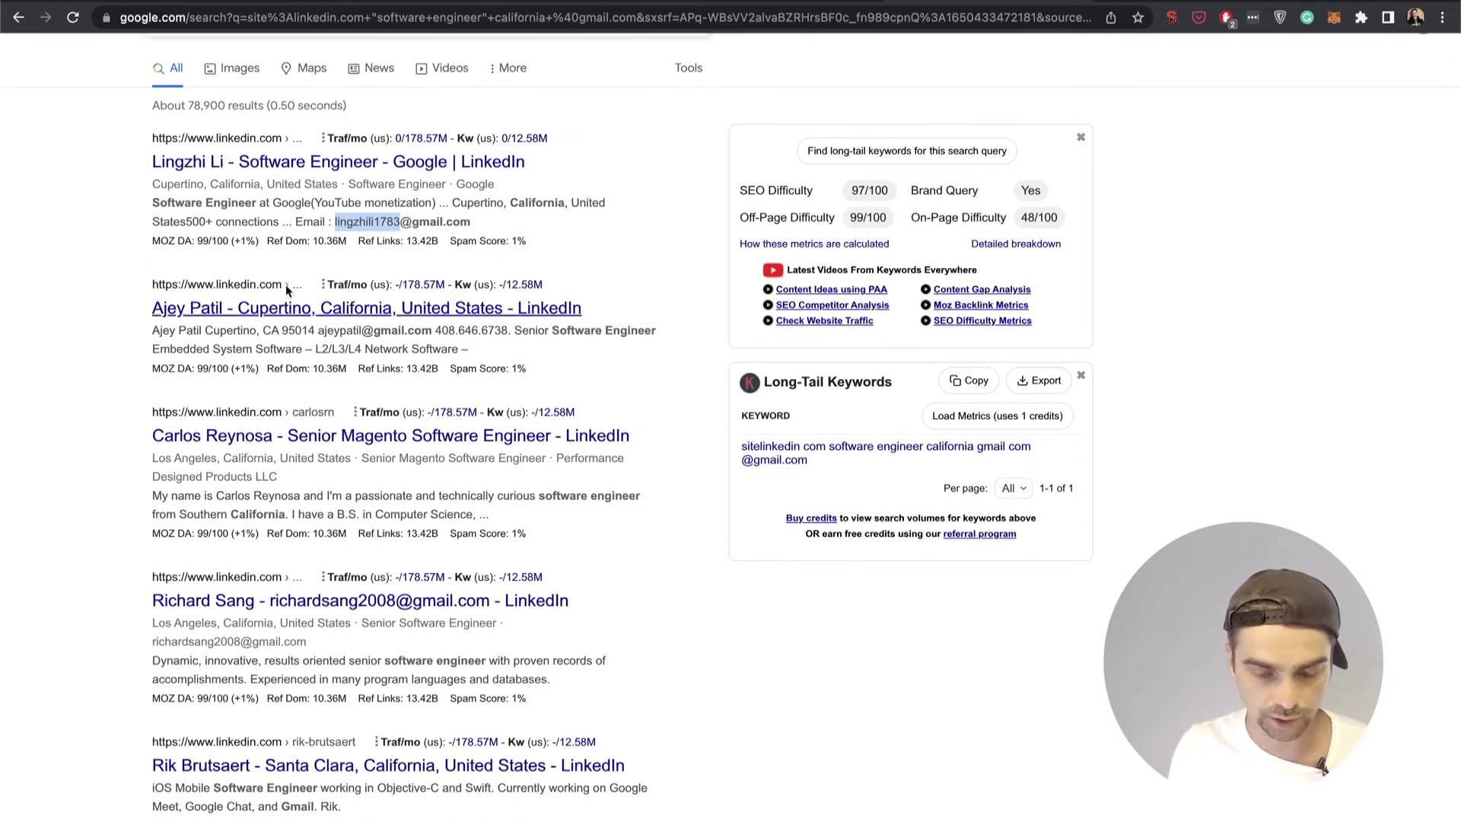
scroll(419, 325, "down", 6)
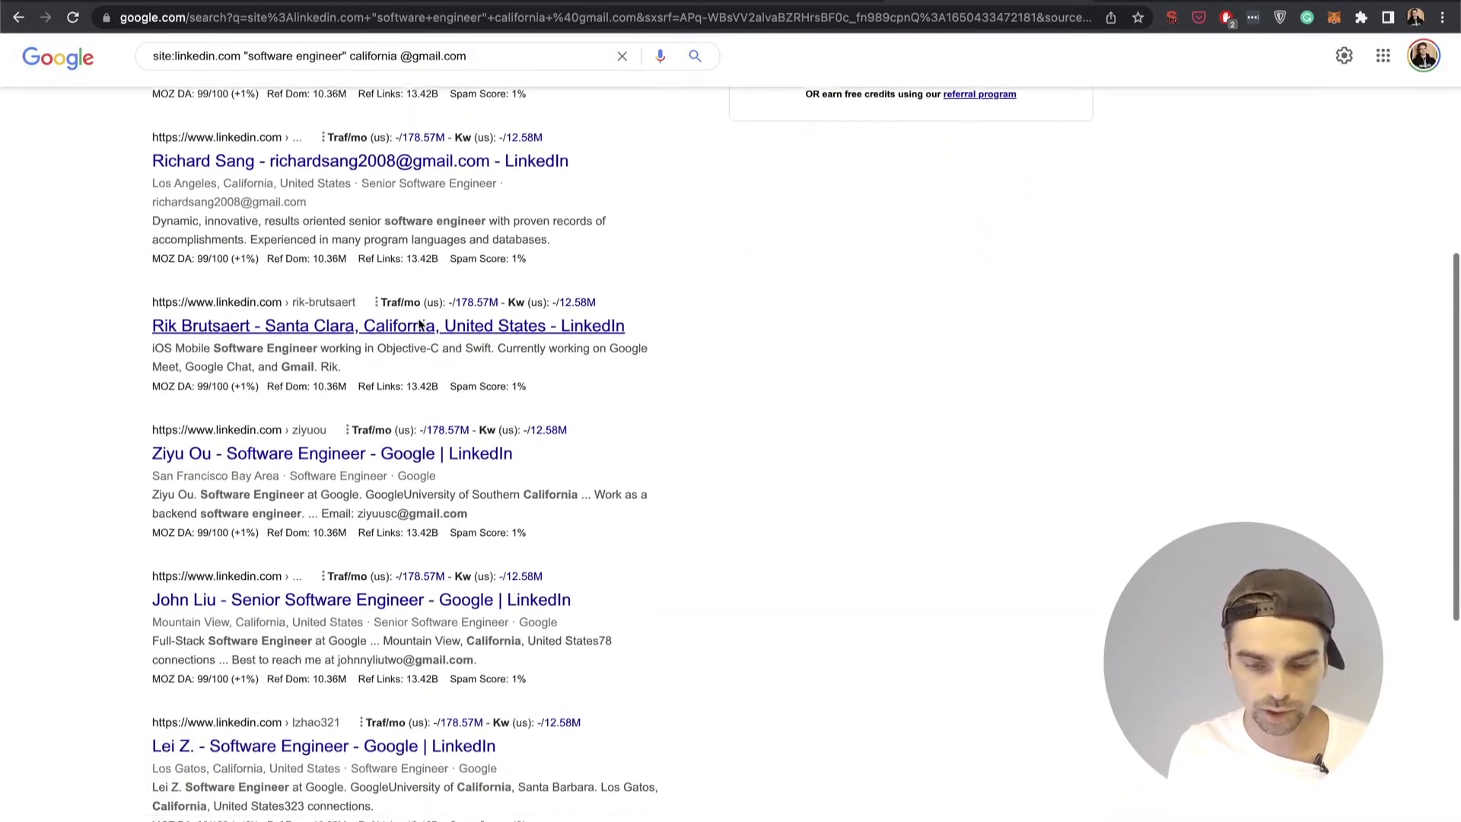
scroll(419, 325, "down", 8)
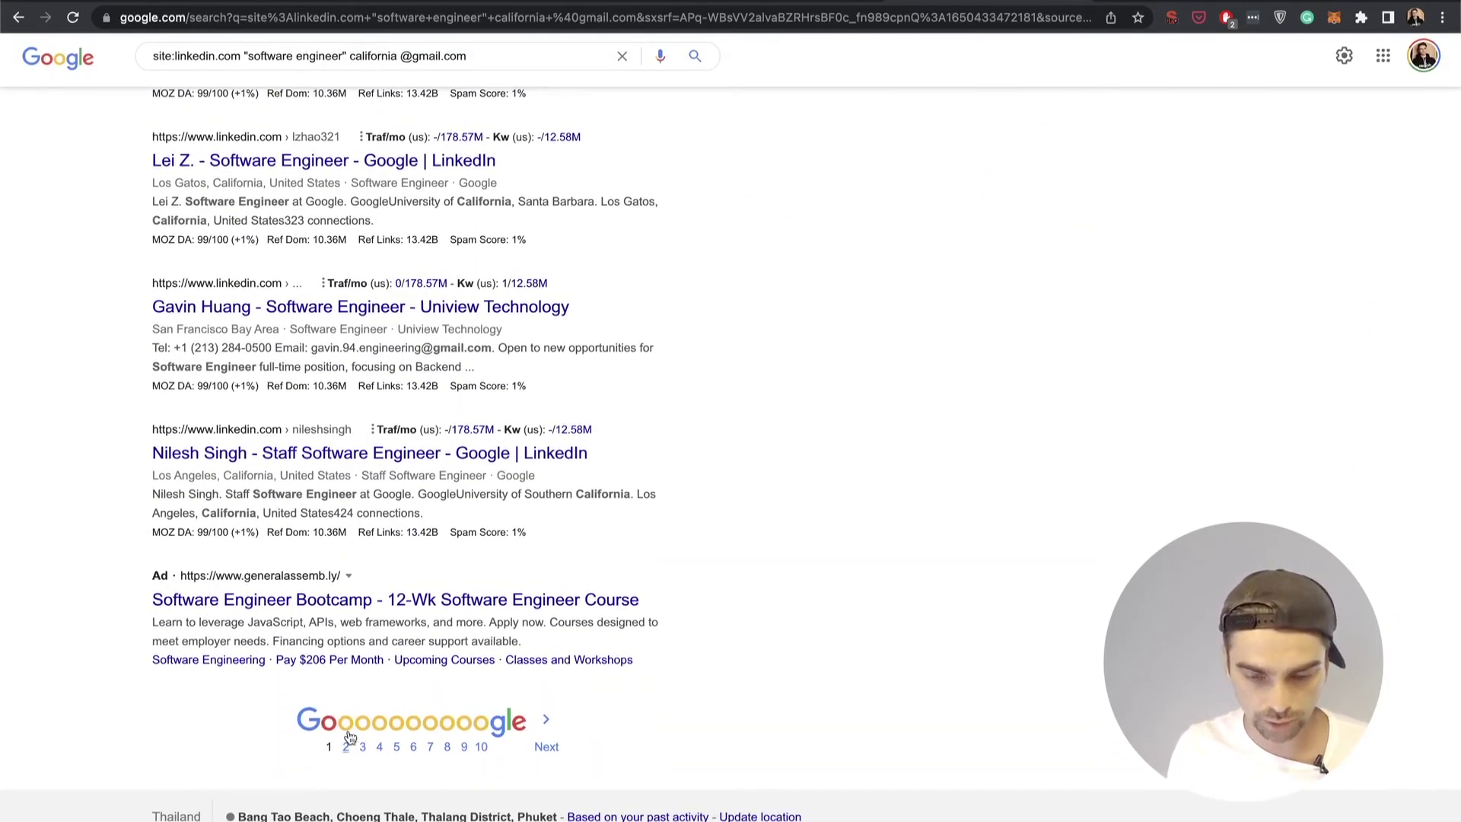
left_click(379, 746)
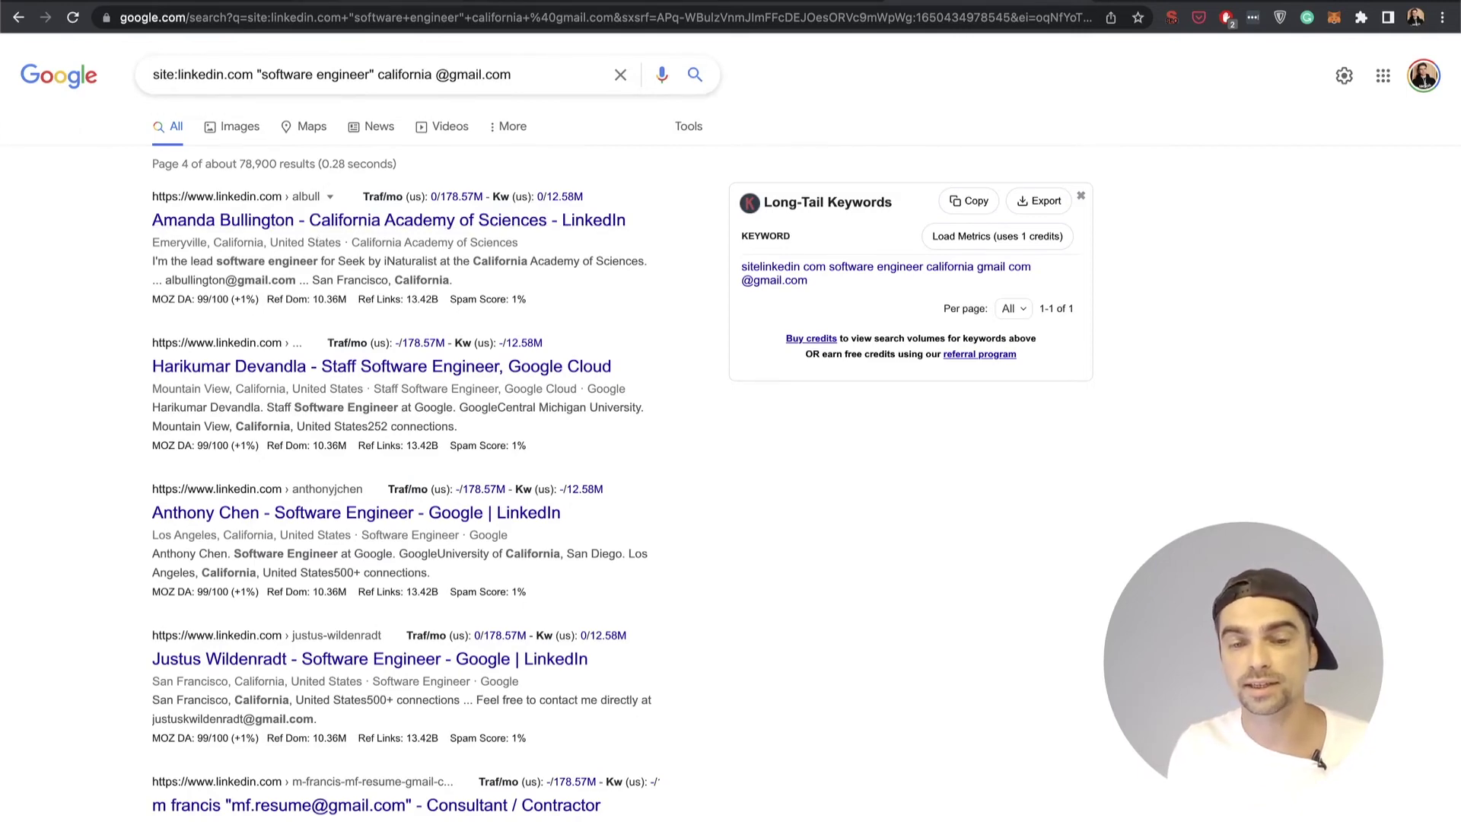
key("ctrl+Tab")
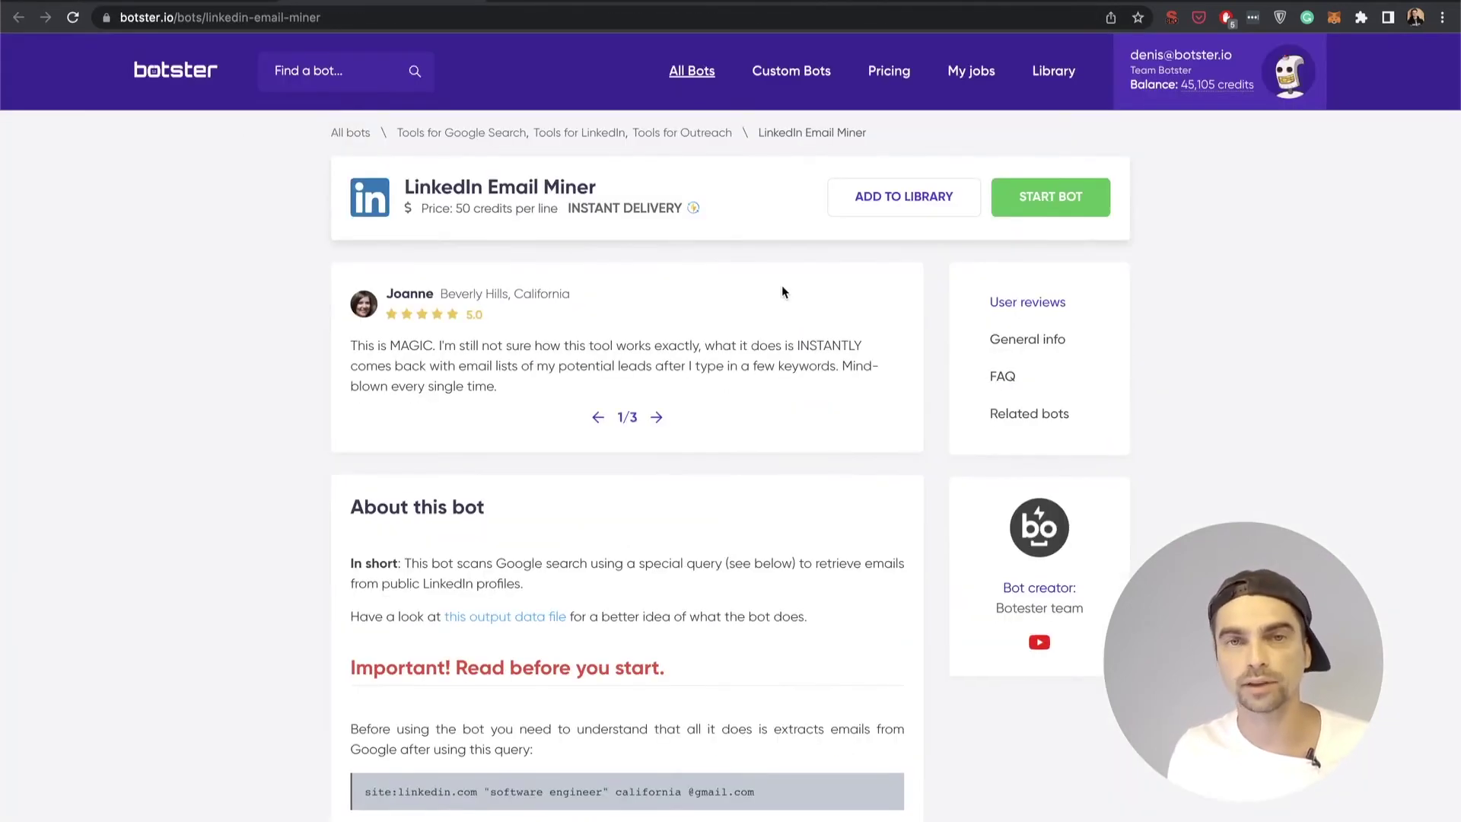
left_click(1038, 191)
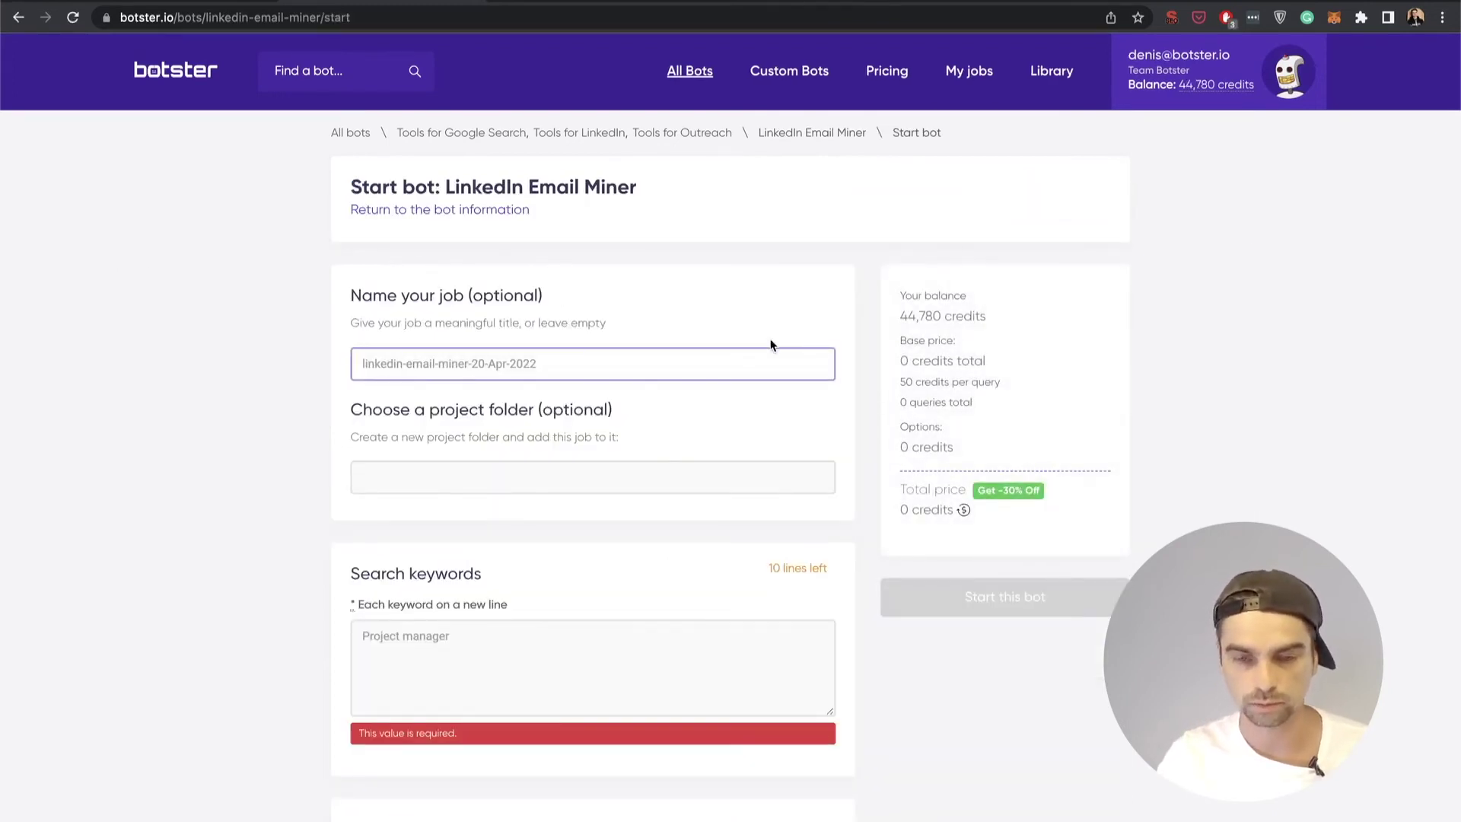
Step: Name the job 'Linkedin email miner demo' and set the search keyword to blockchain
type("Linkedi")
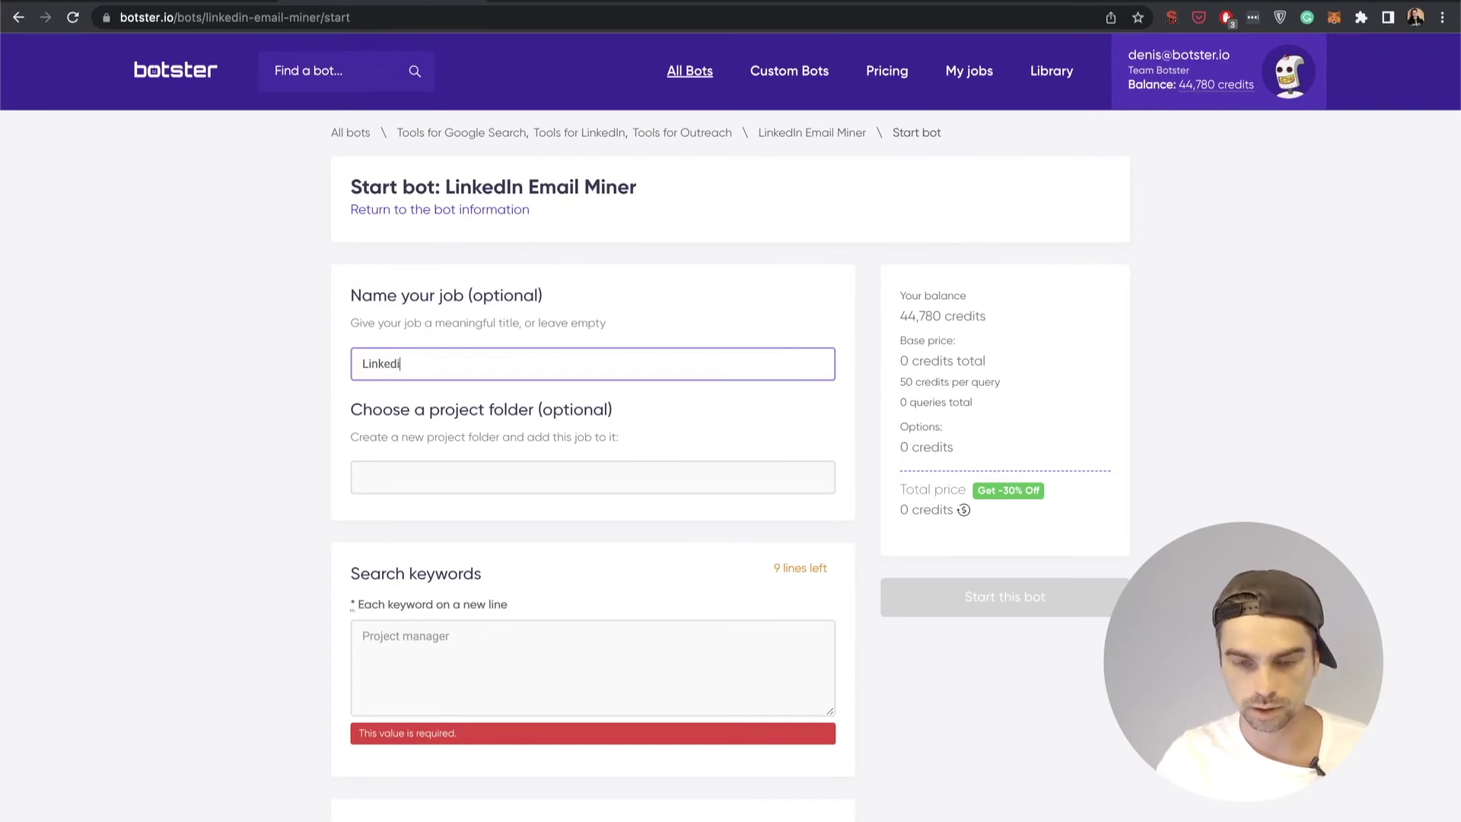
type("n email miner demo")
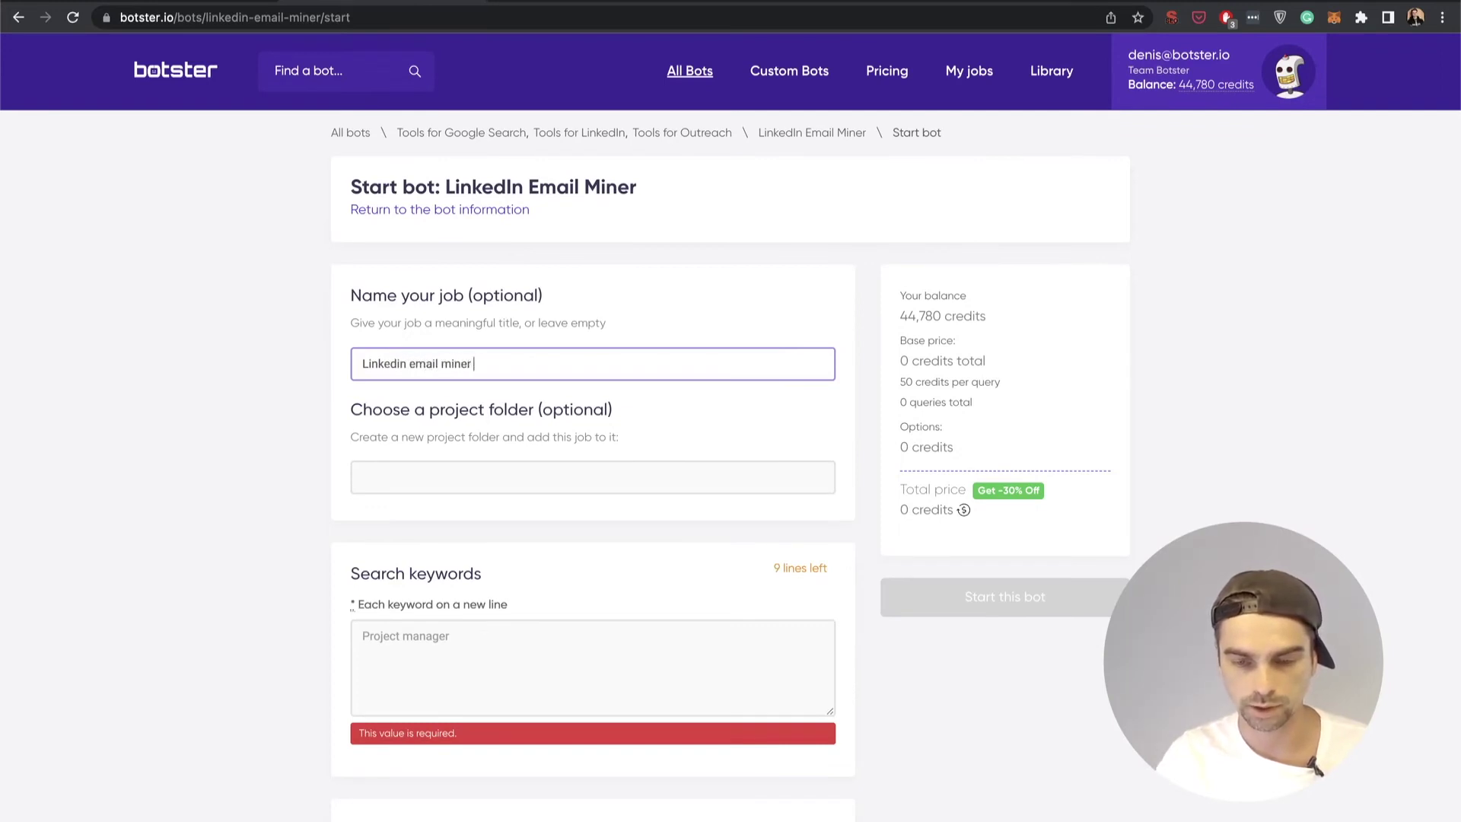
key("Tab")
scroll(330, 458, "down", 3)
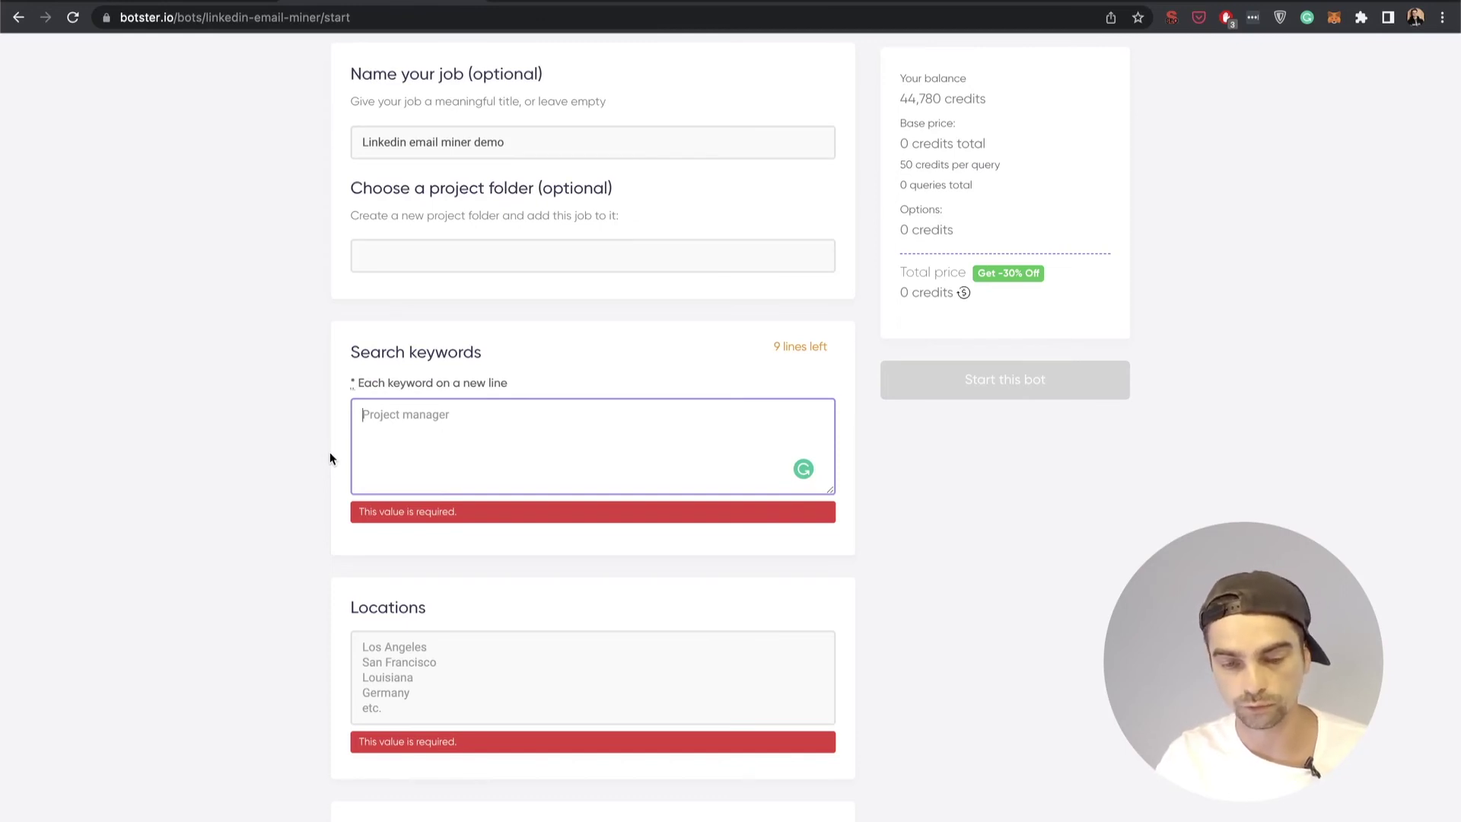
type("block")
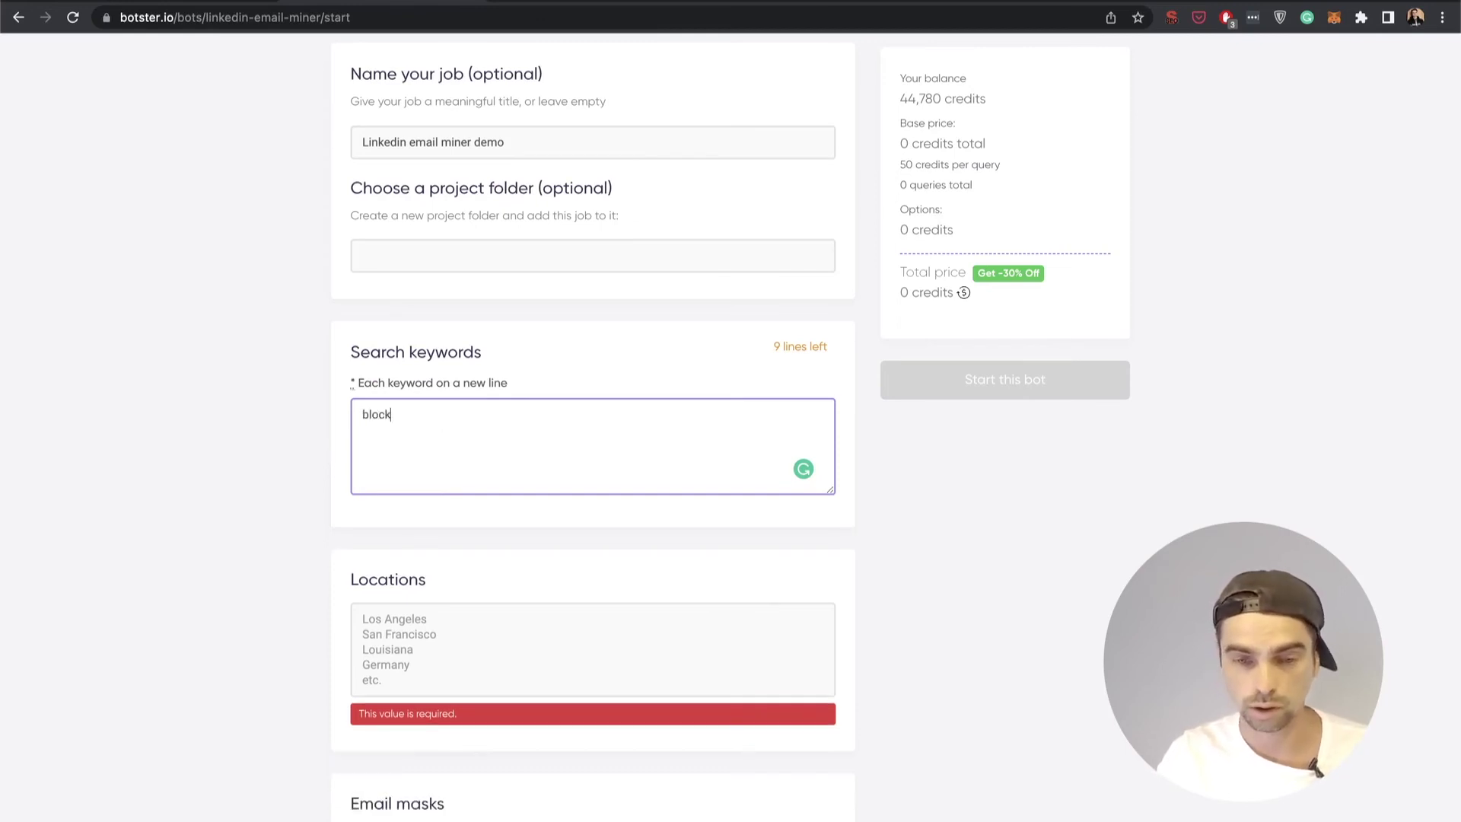
type("chain")
scroll(461, 567, "down", 2)
left_click(520, 468)
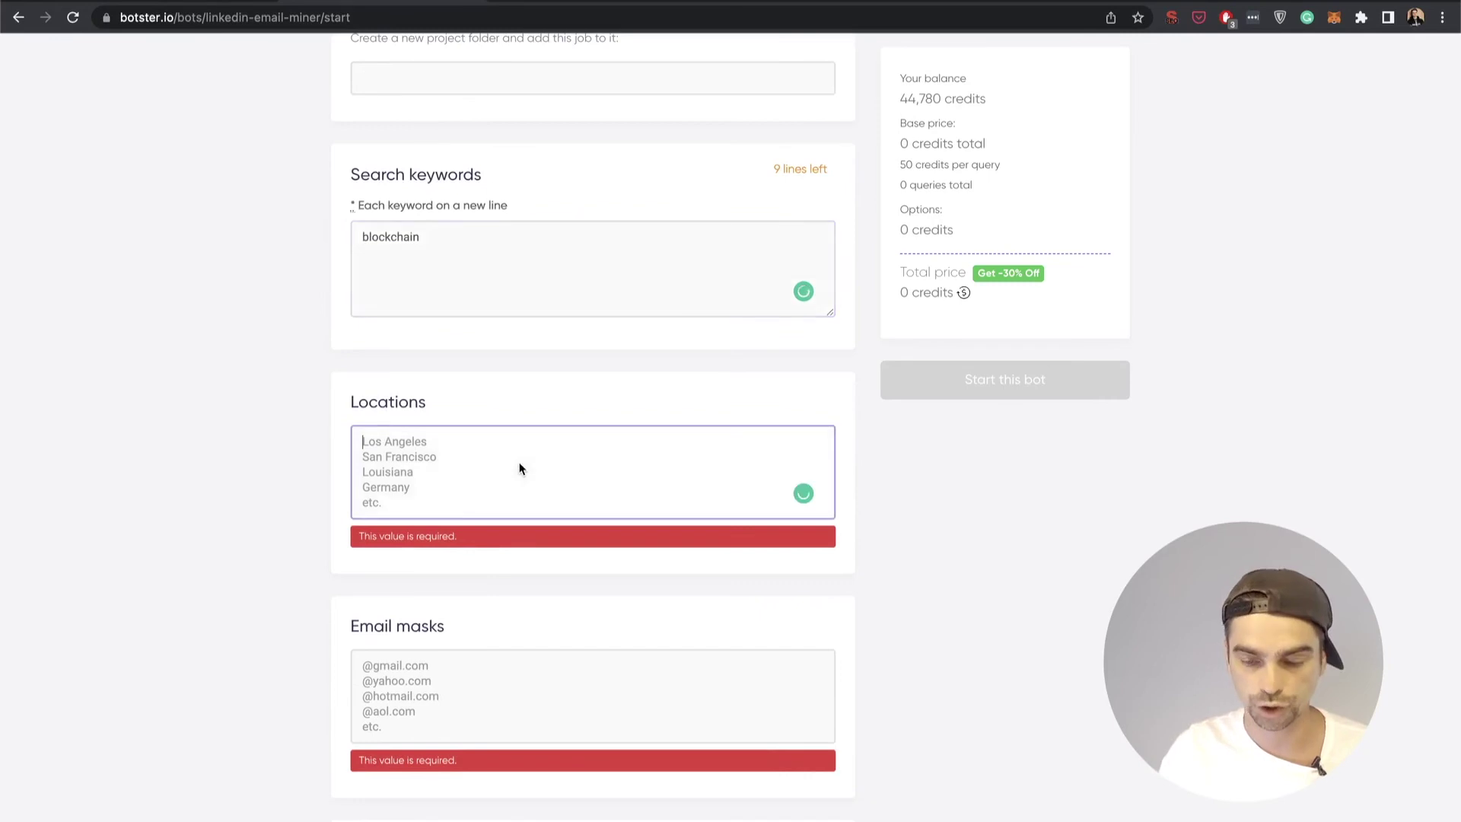
type("los angeles")
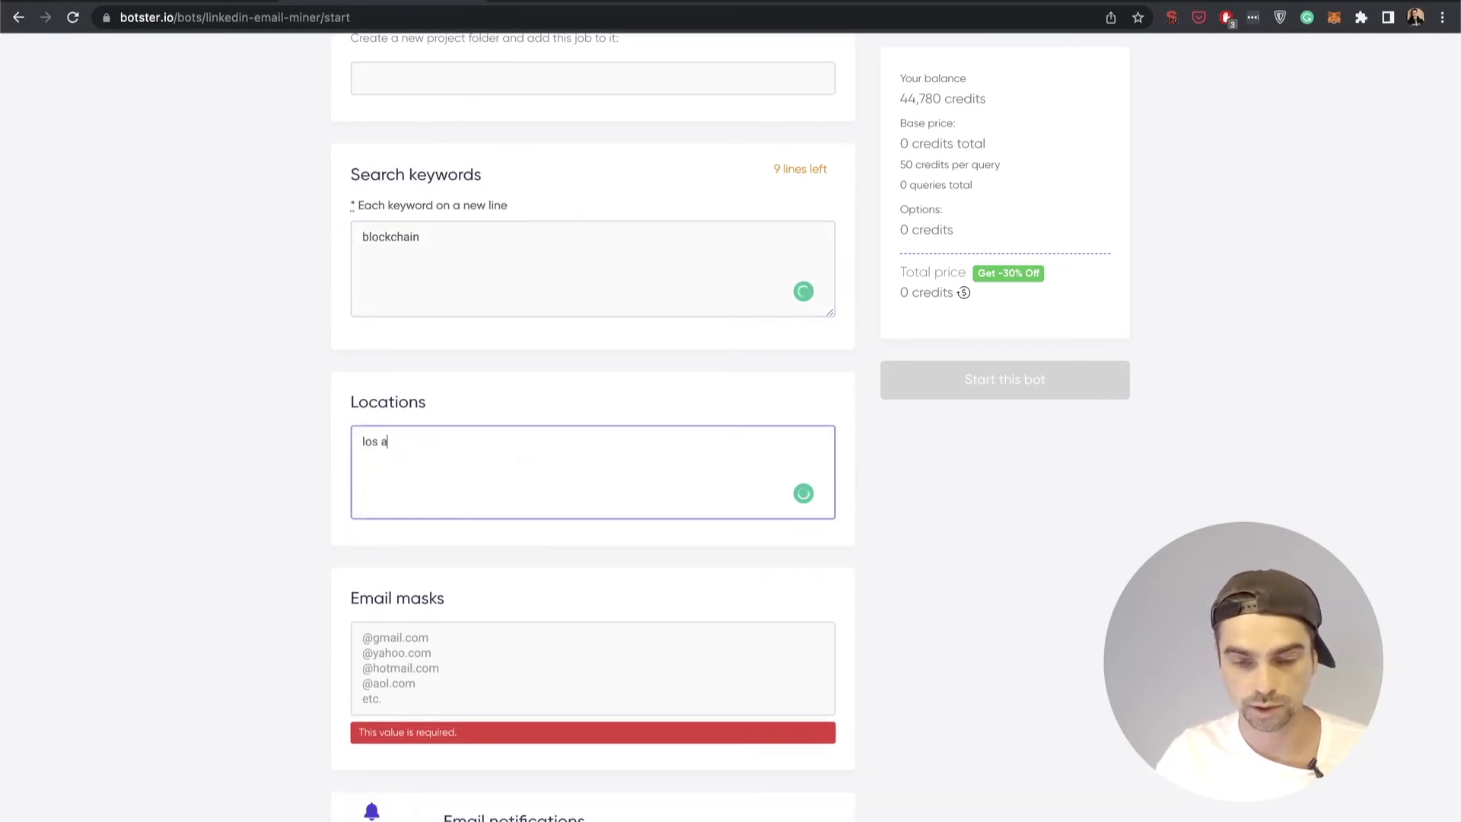
key("Return")
type("san francisco")
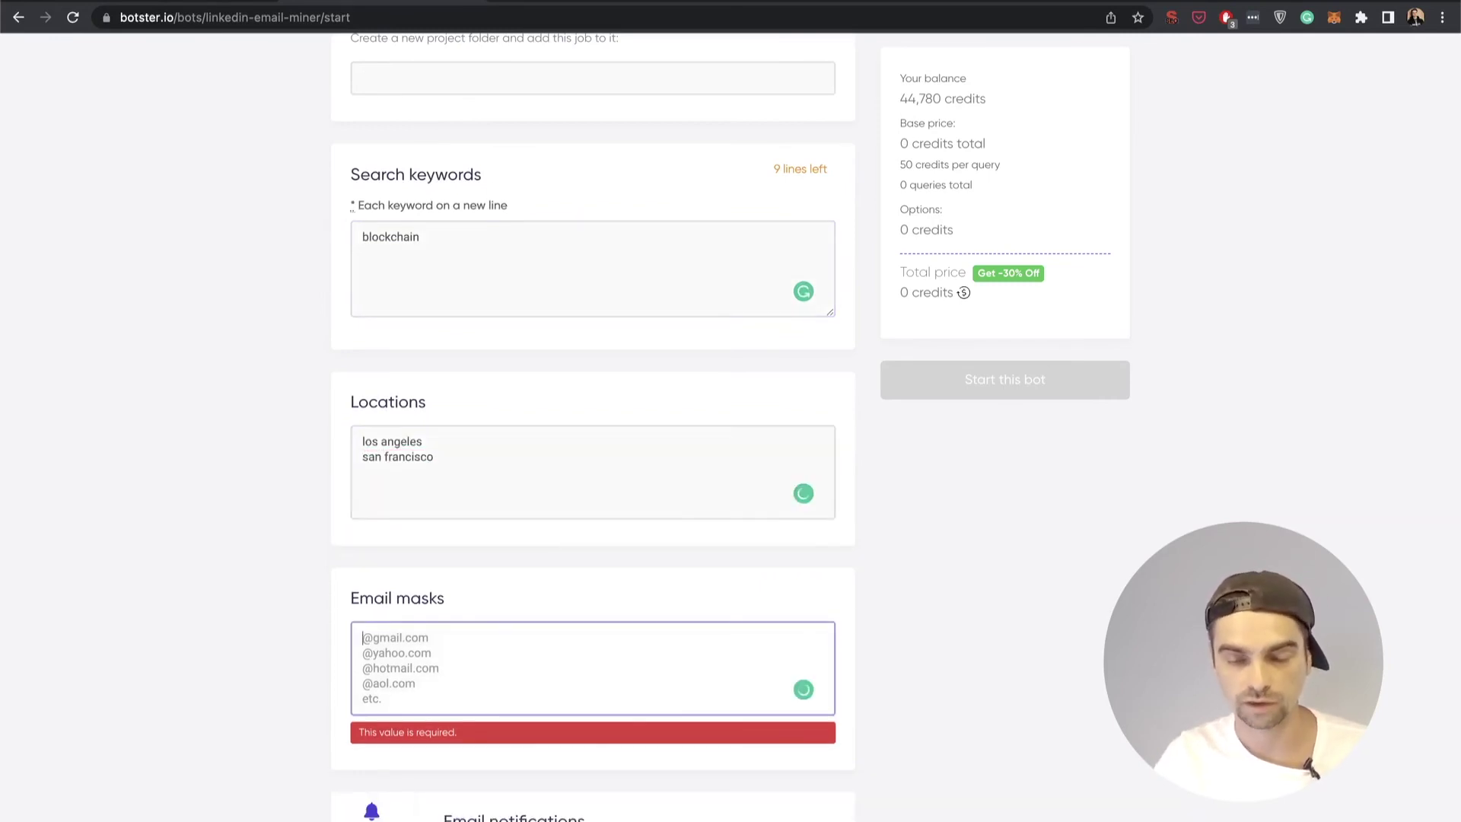
left_click(364, 638)
type("@gmail.com")
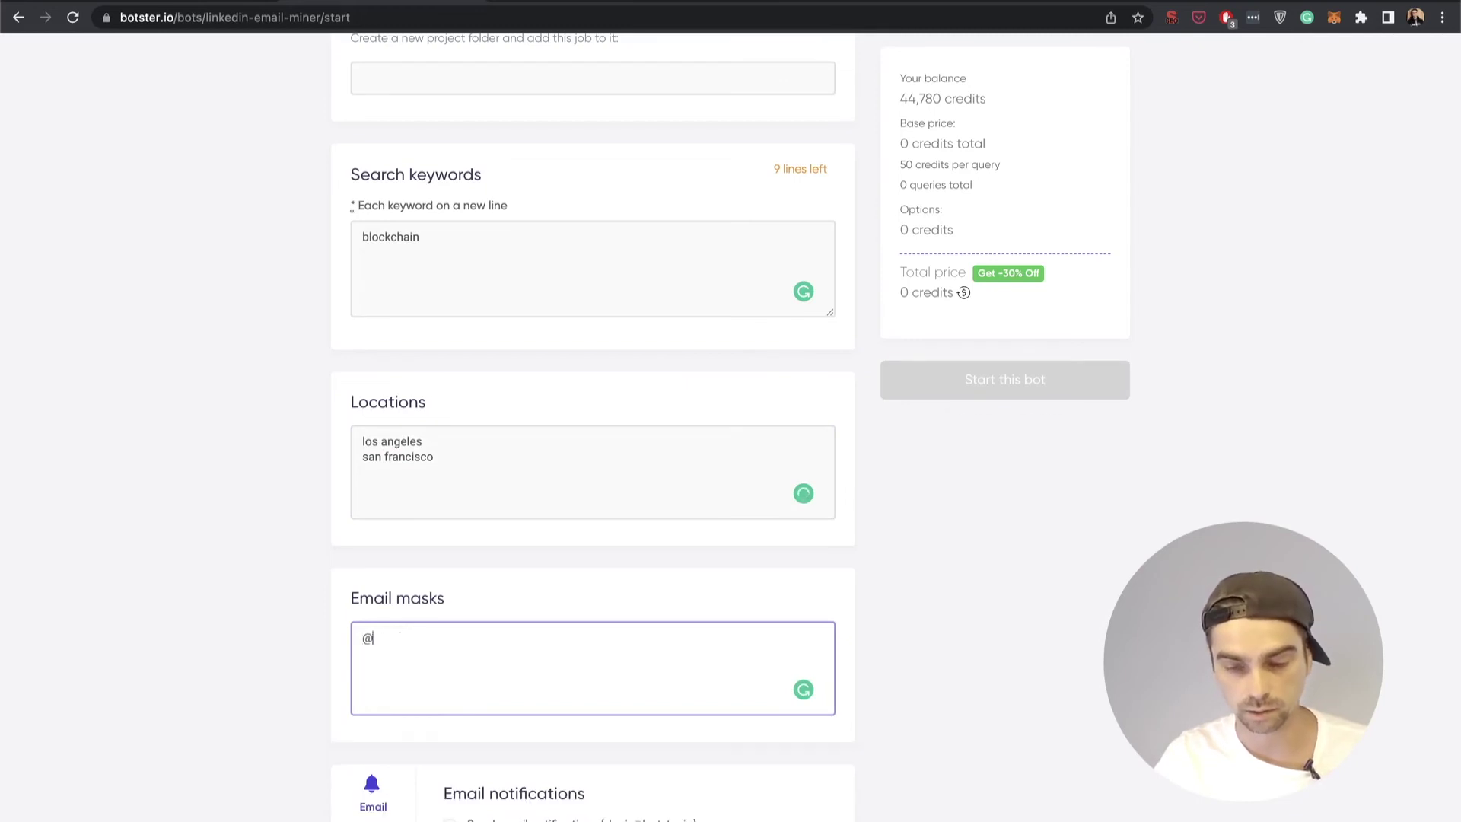
key("Return")
type("@yahoo.com")
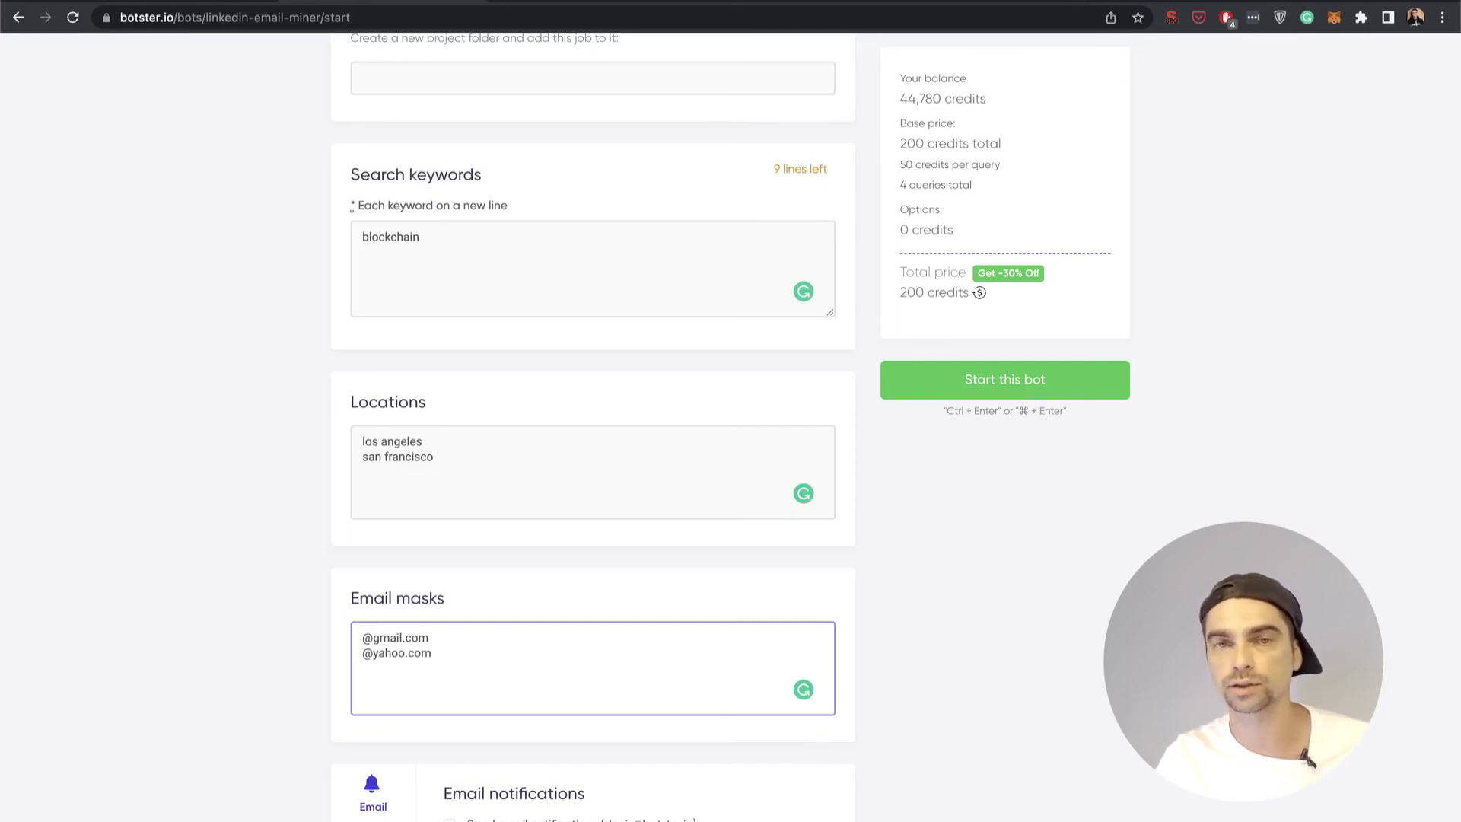
scroll(594, 426, "down", 3)
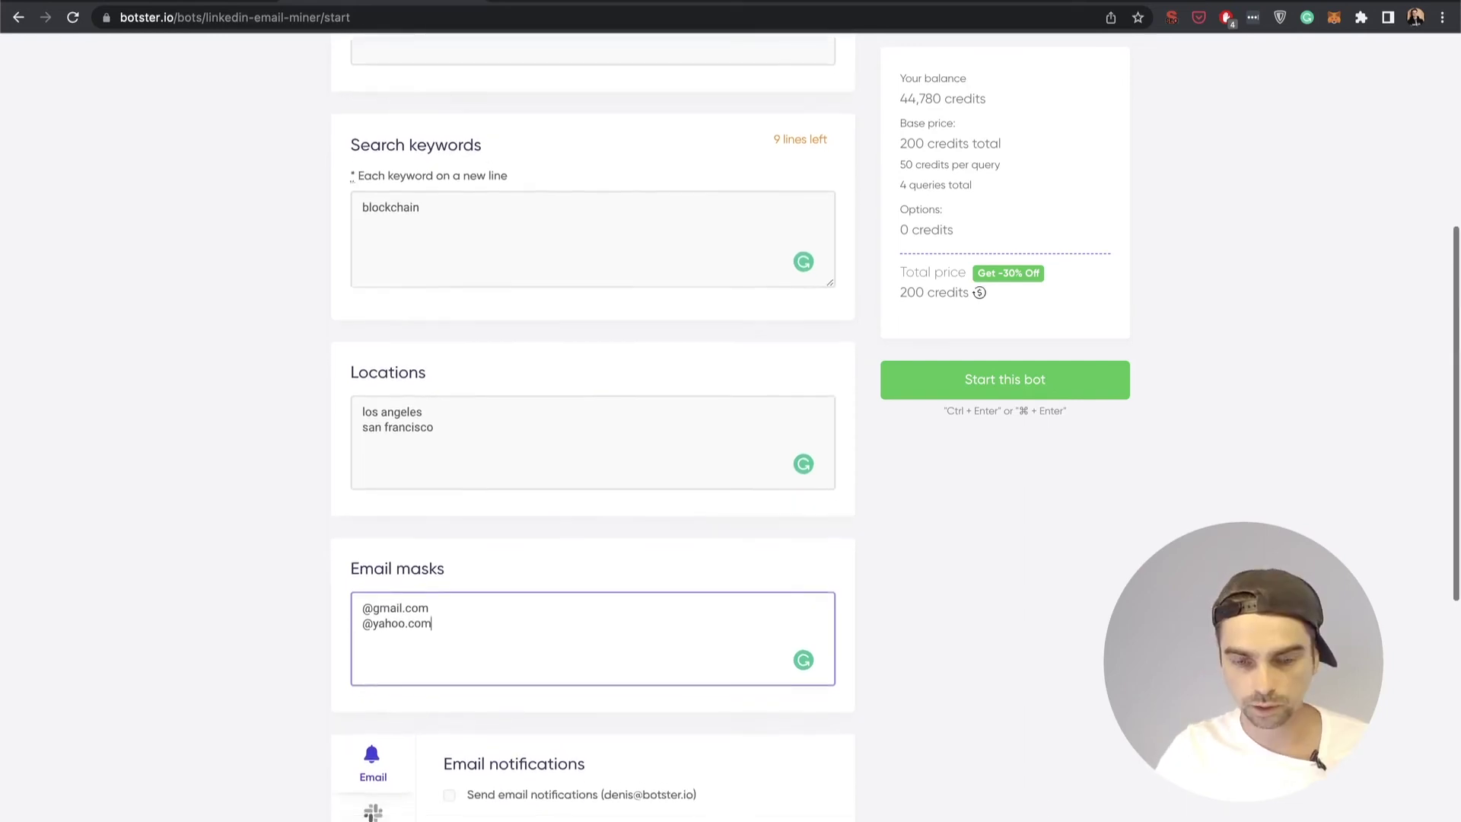
scroll(980, 458, "up", 1)
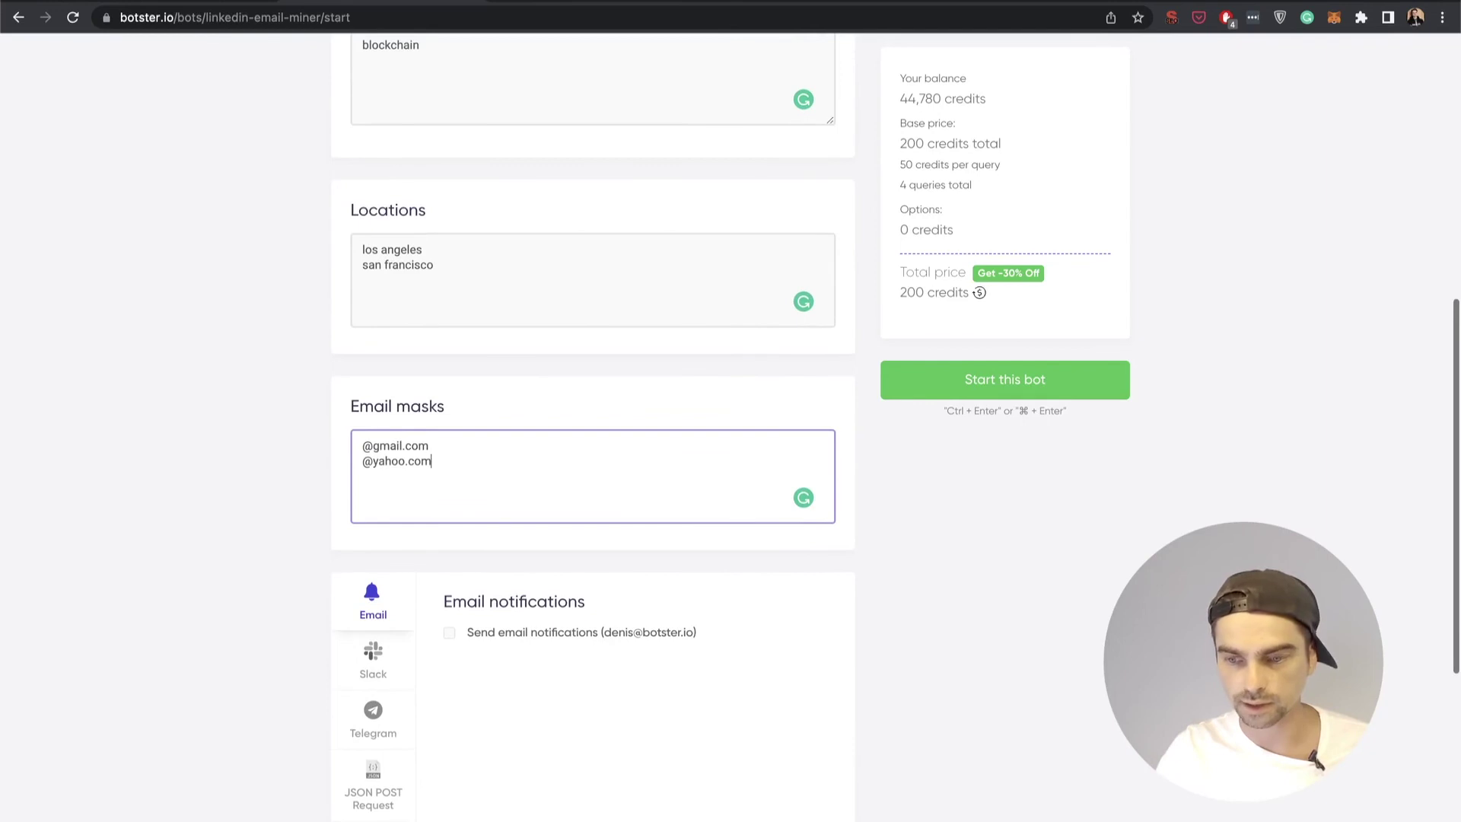
Step: Launch the Linkedin email miner demo job with Start this bot
left_click(989, 381)
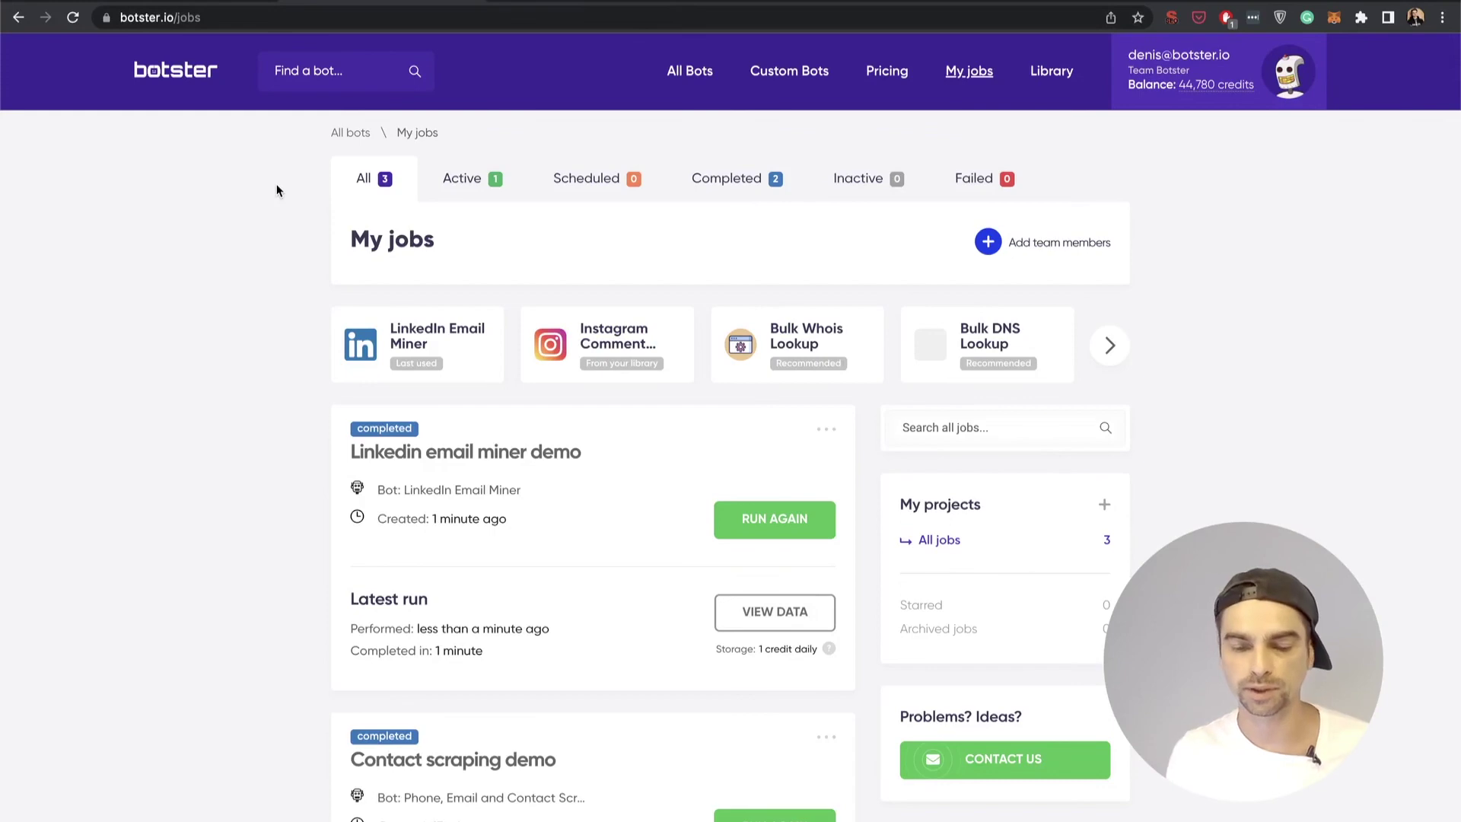
Step: Open the completed job's data and scroll through the results table
left_click(753, 609)
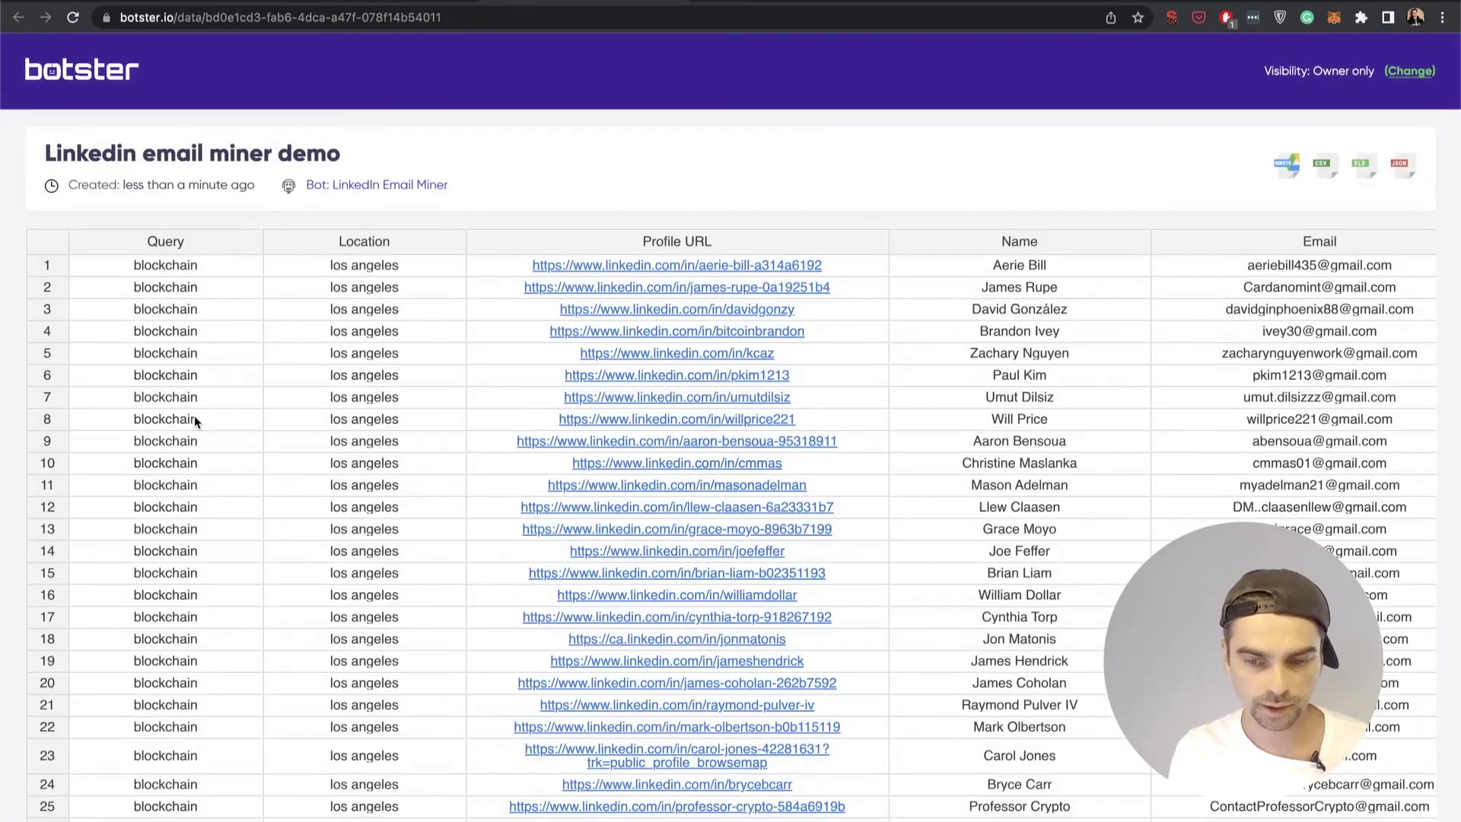
left_click(118, 293)
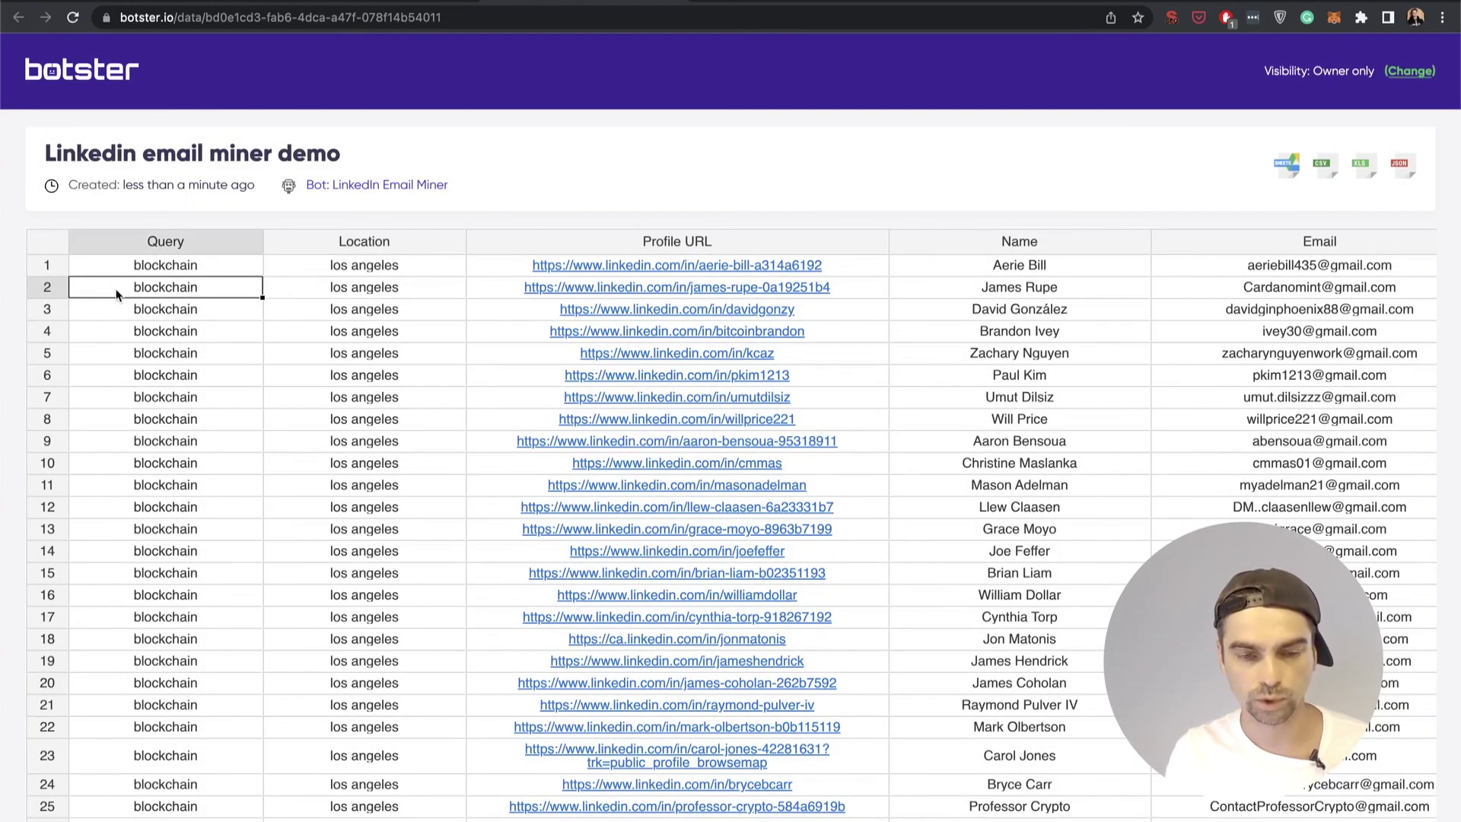
scroll(354, 346, "down", 10)
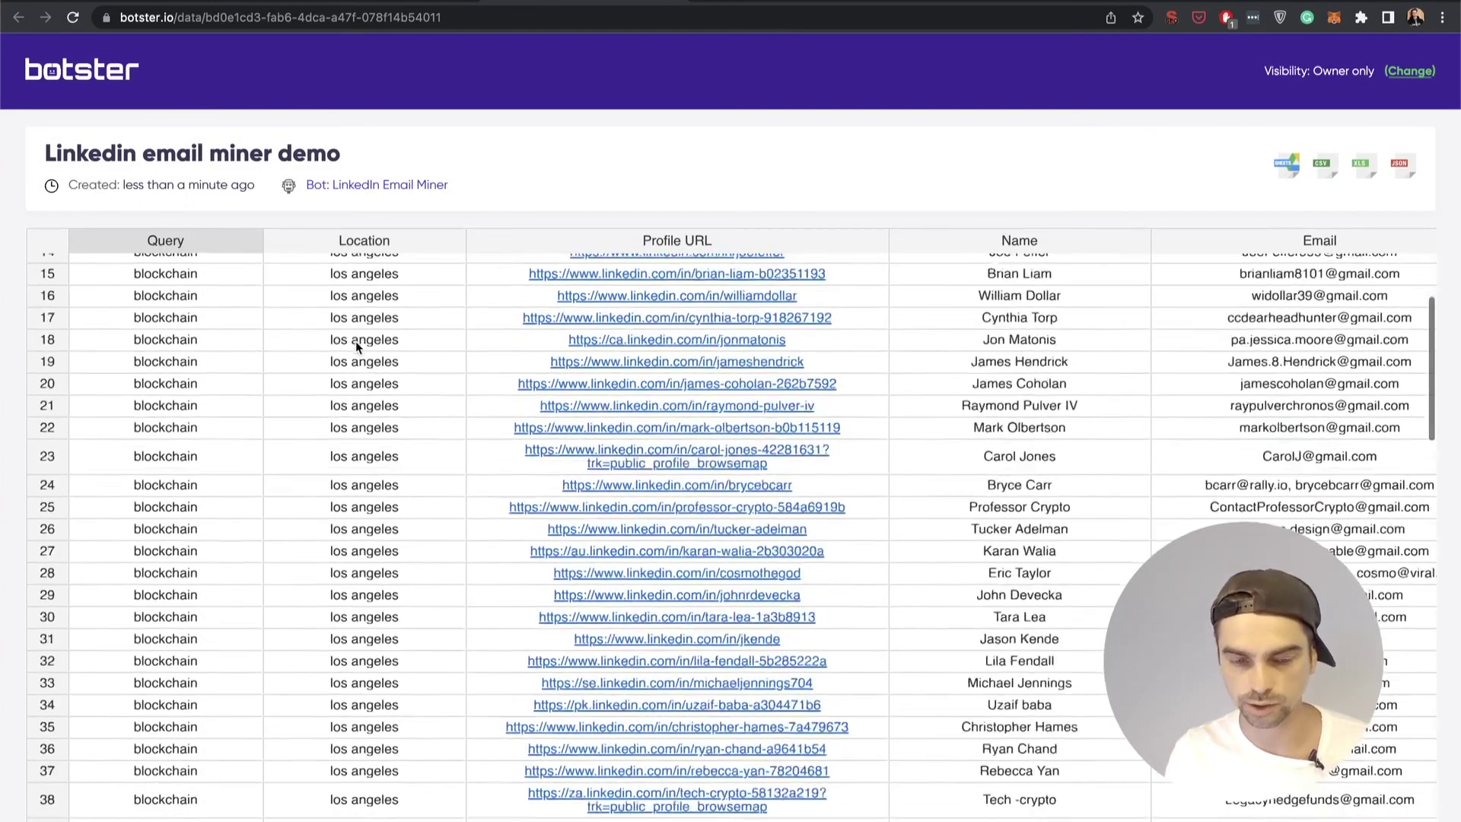
scroll(37, 395, "down", 12)
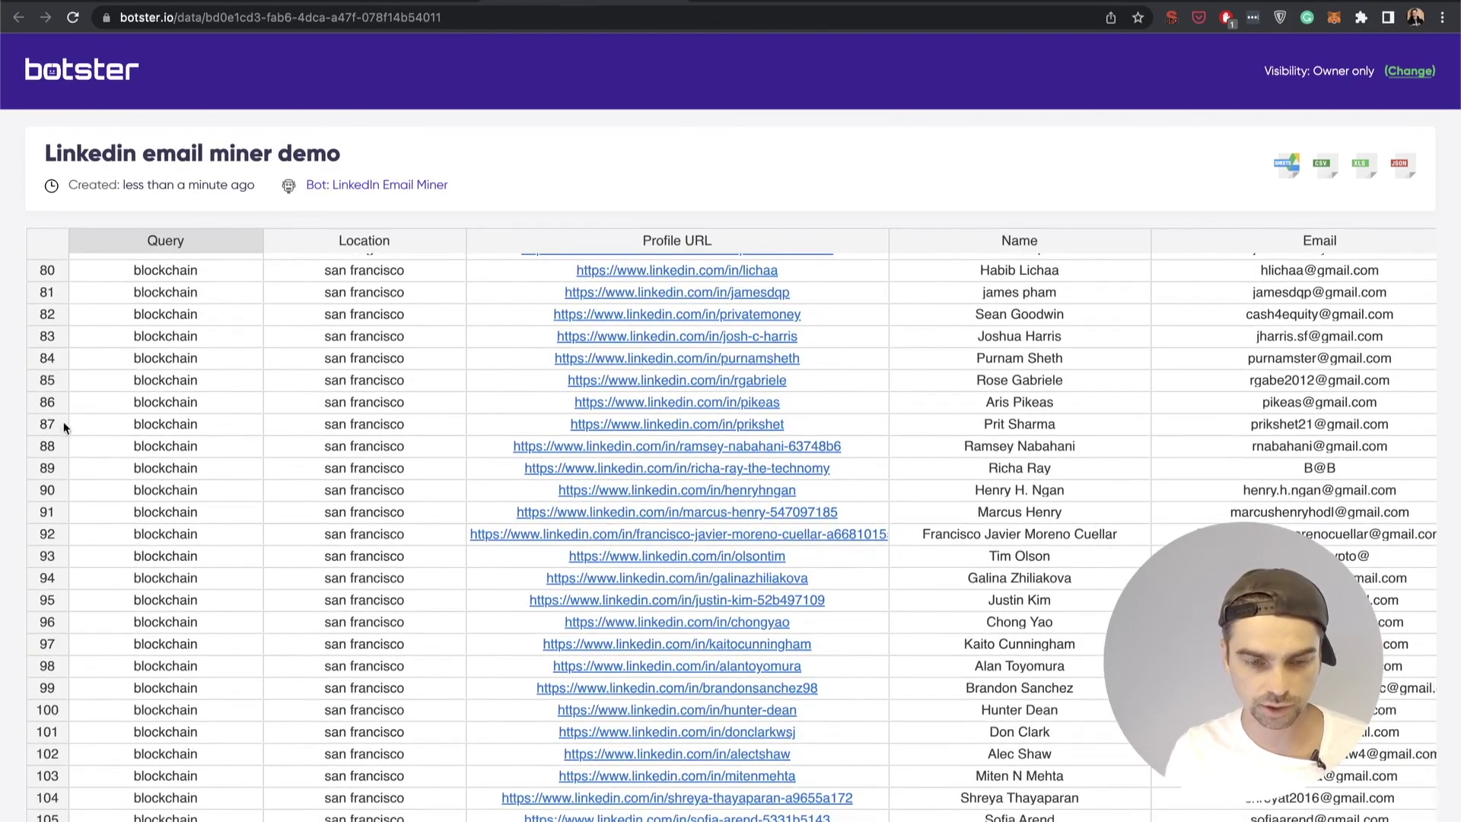
scroll(63, 421, "down", 5)
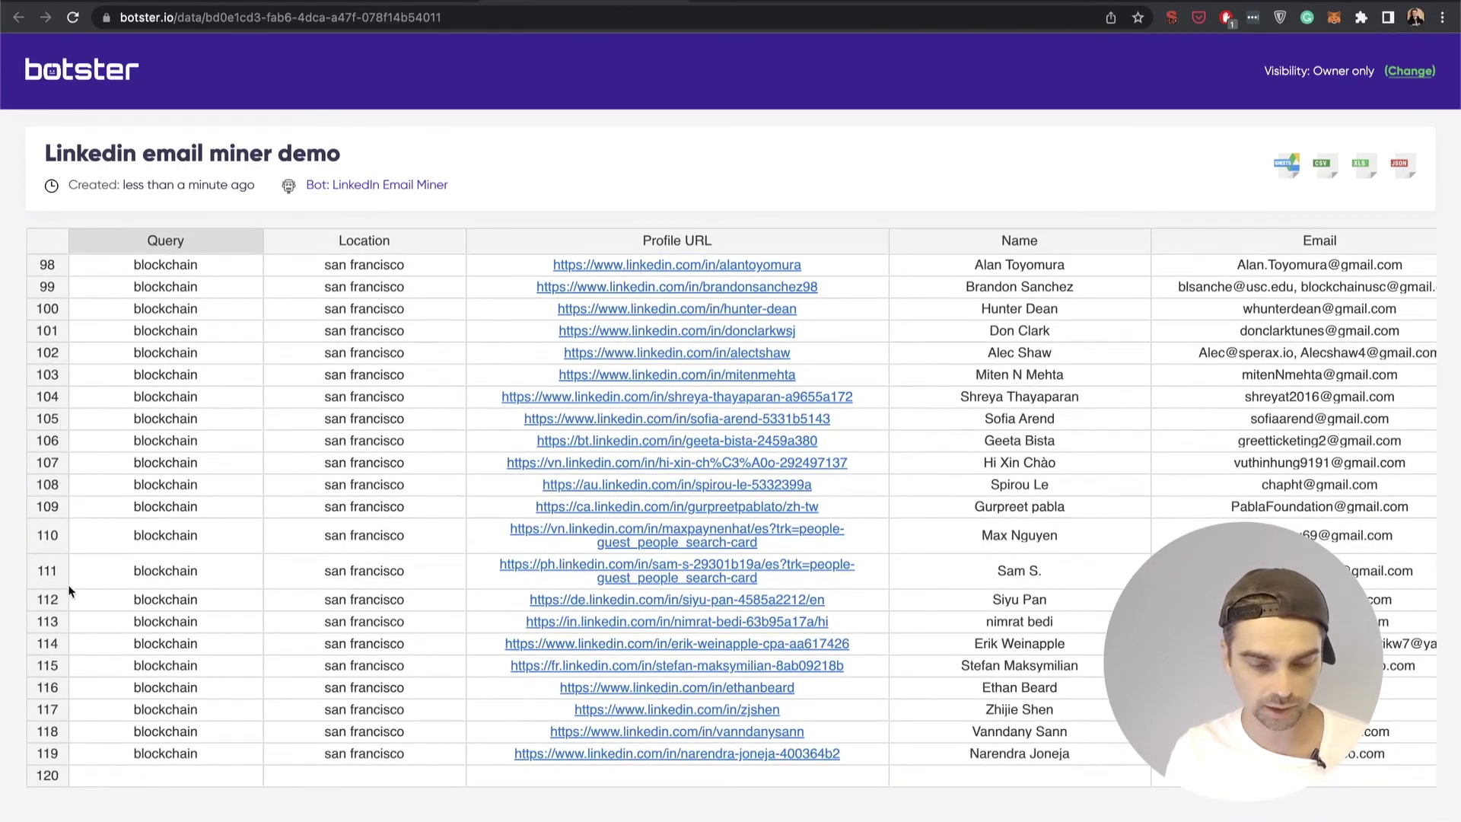
scroll(63, 716, "up", 20)
scroll(64, 715, "up", 6)
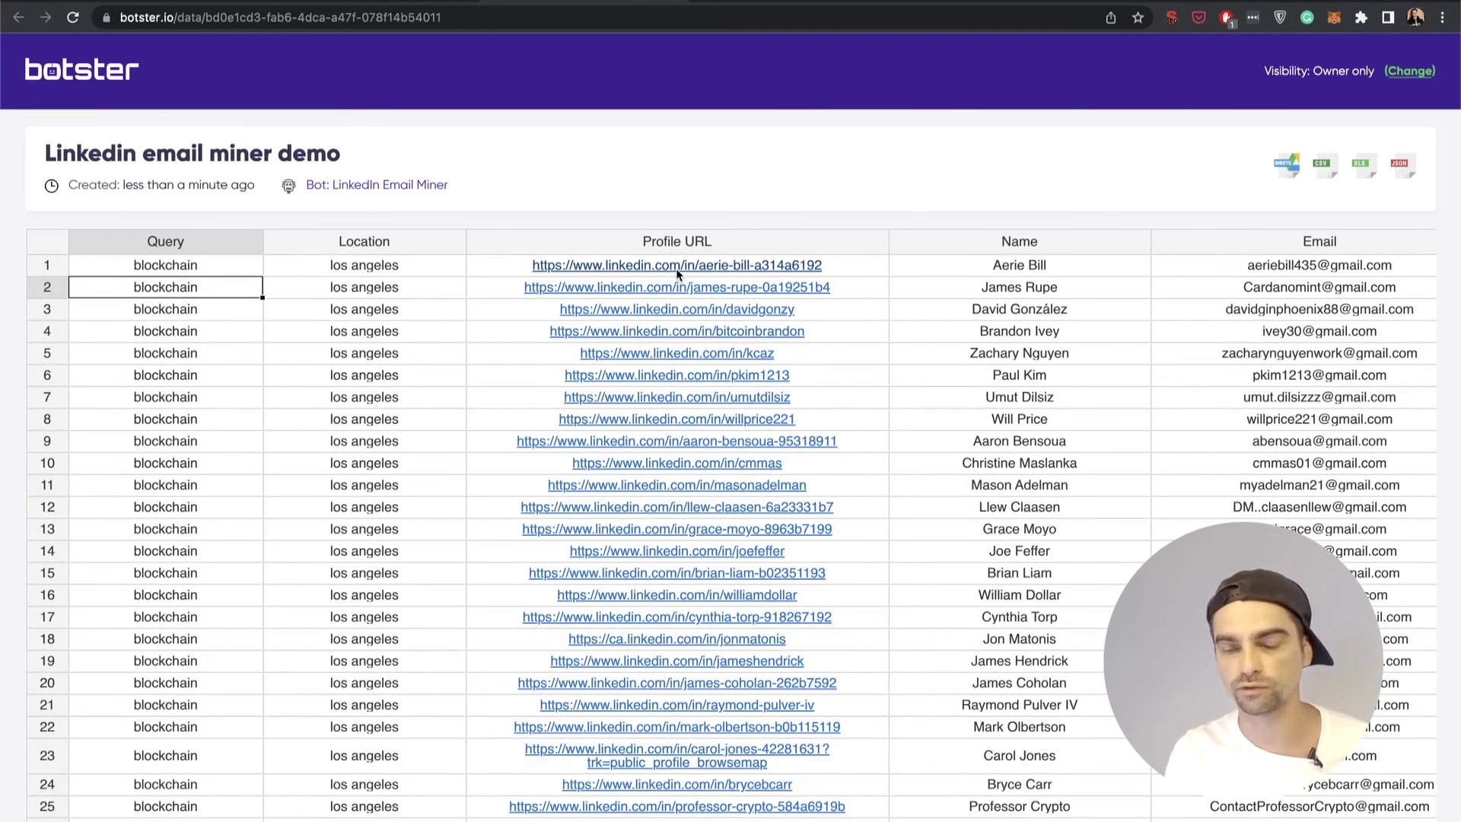
Step: Inspect row 2's name and Gmail address in the results table
key("Right")
key("Right")
key("Right")
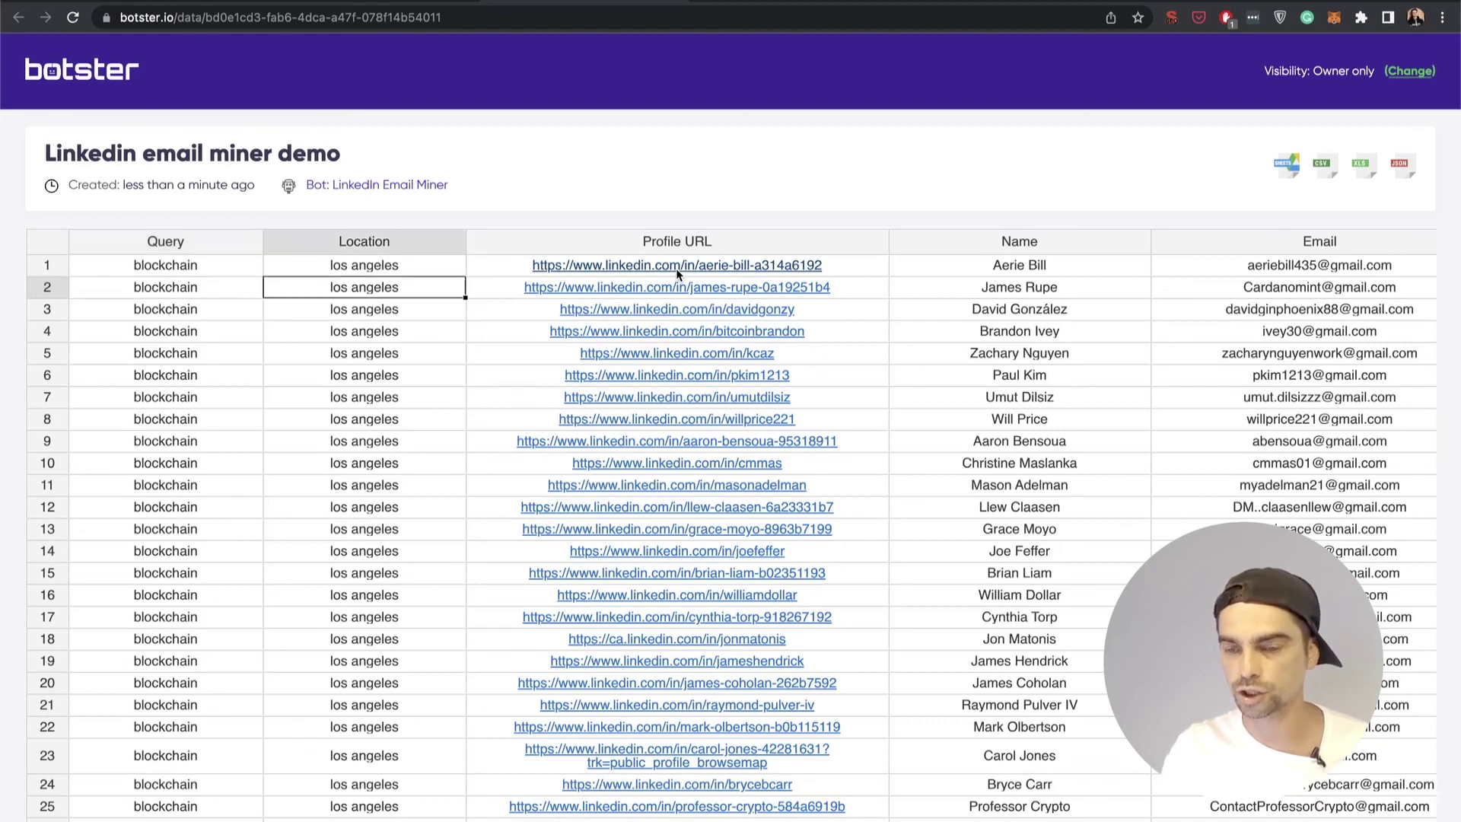
scroll(1056, 378, "right", 2)
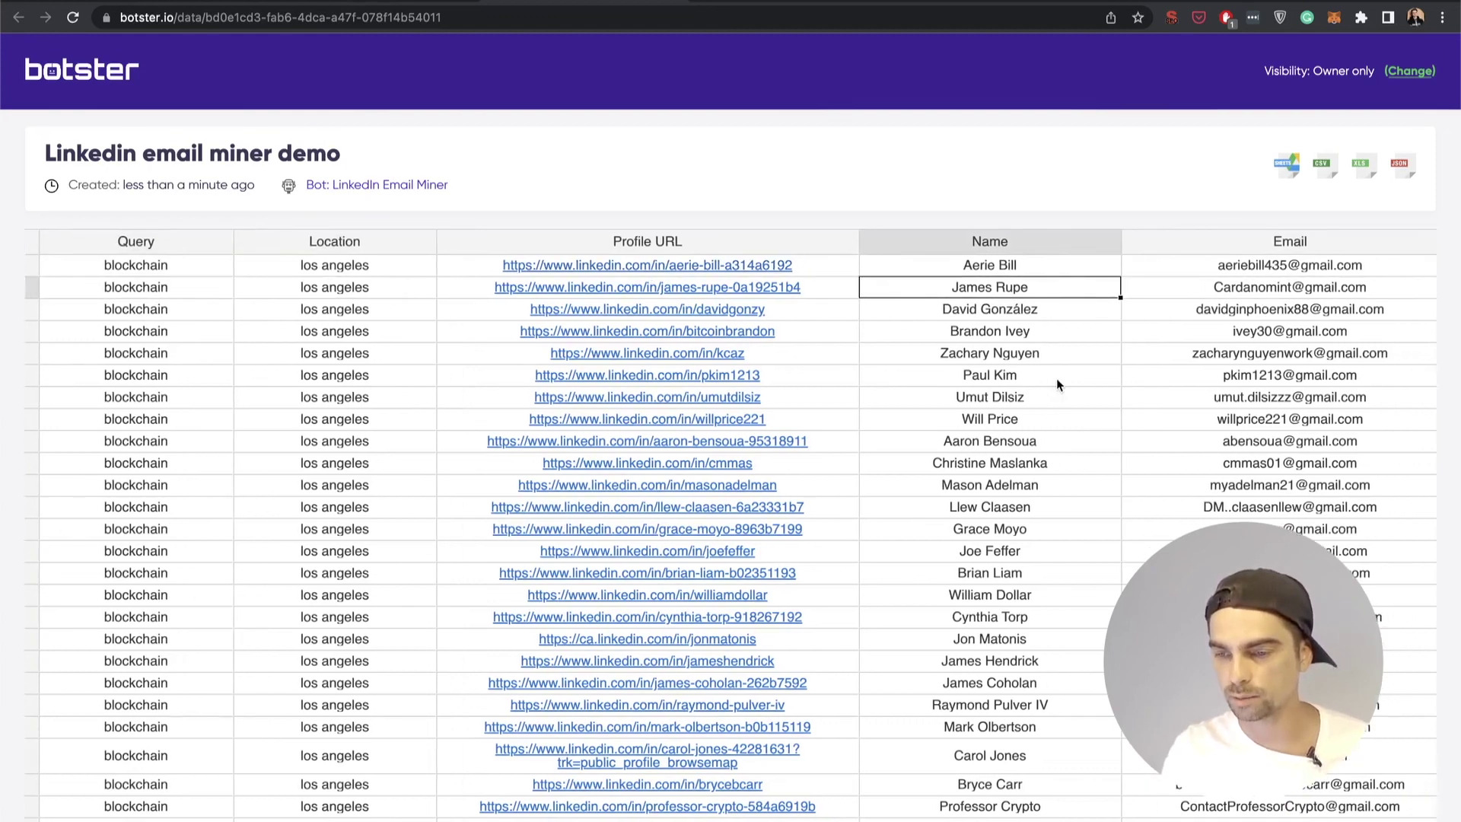
left_click(1184, 286)
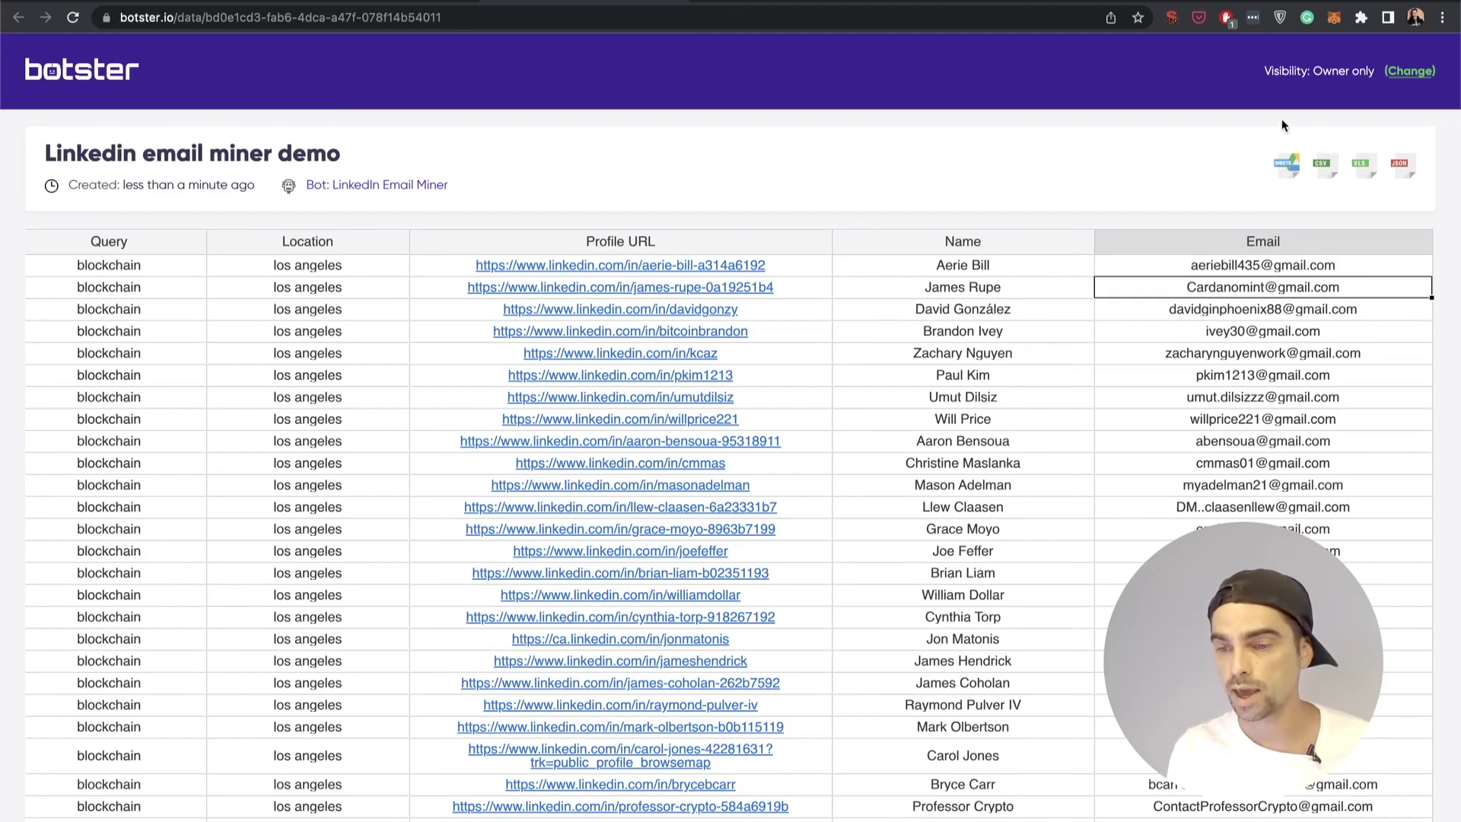
left_click(1393, 73)
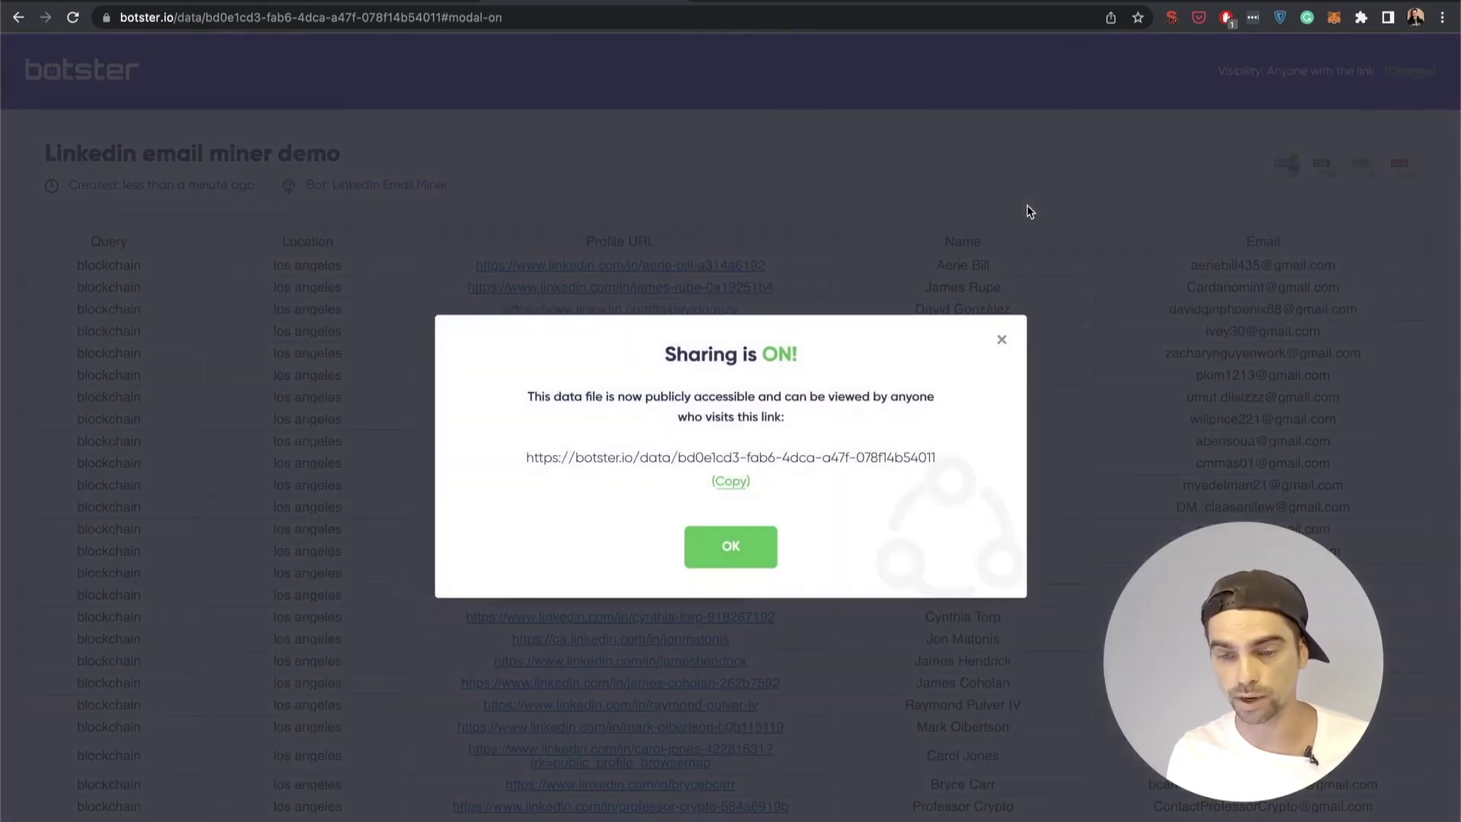
Step: Copy the public share link for the Linkedin email miner demo results
left_click(833, 454)
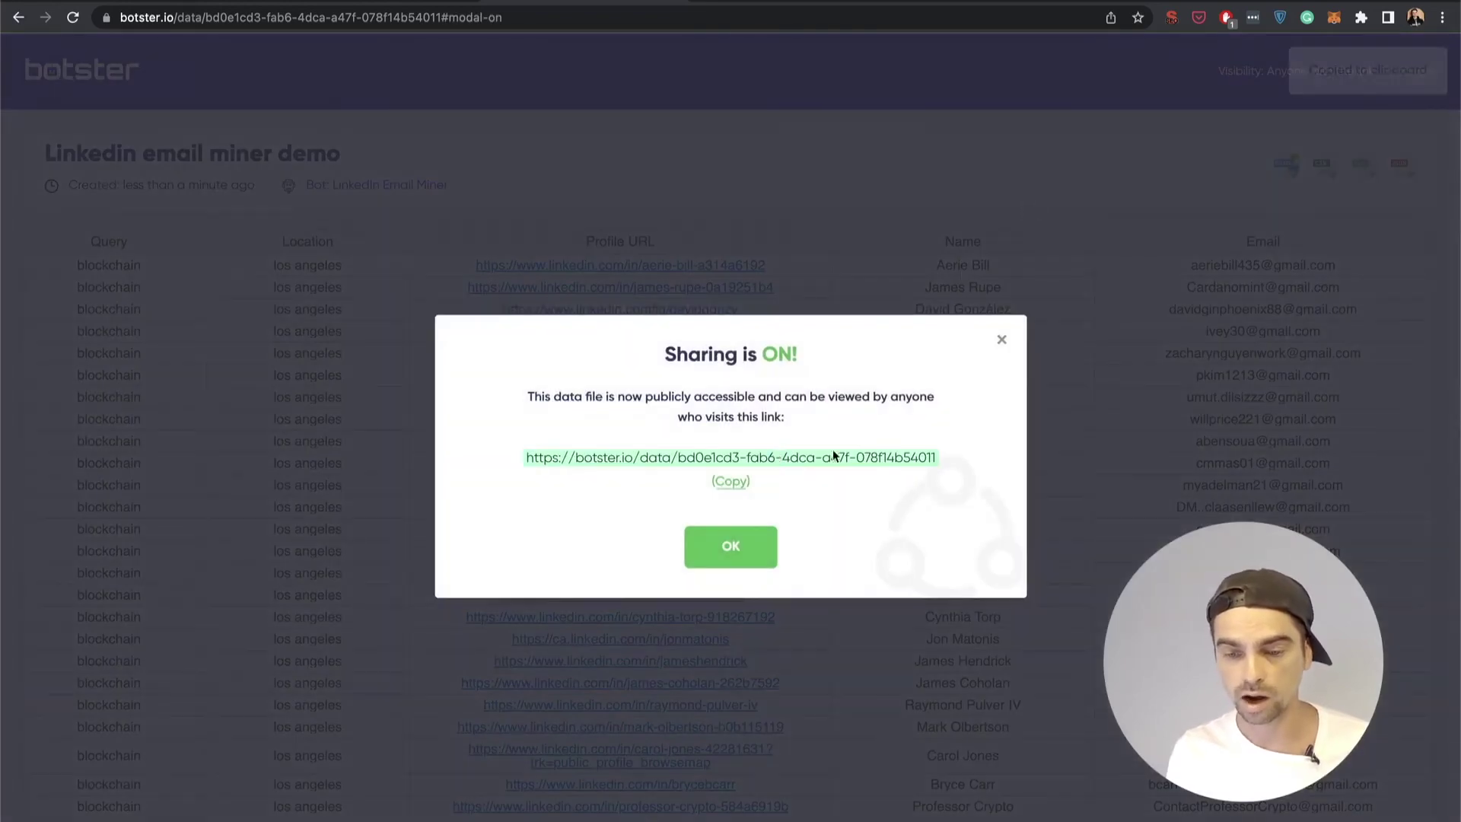